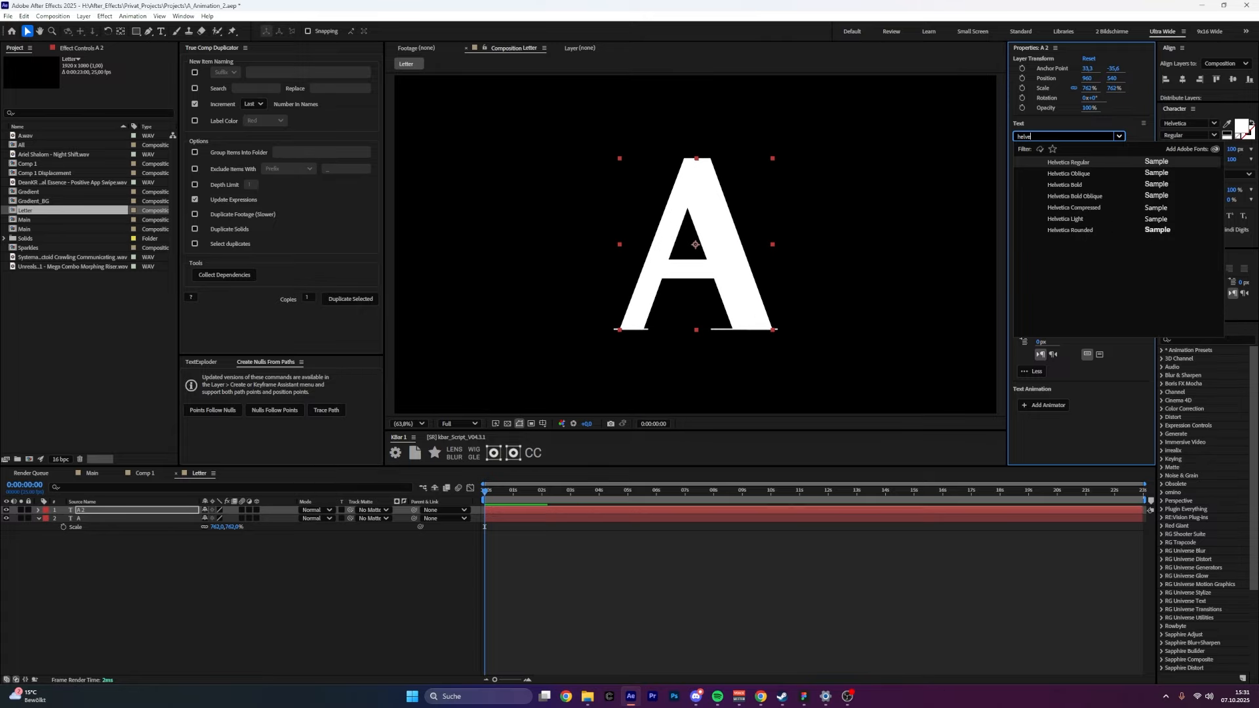
Set the A 2 text layer's font to Helvetica Bold and compare it with the serif A beneath.
click(1081, 186)
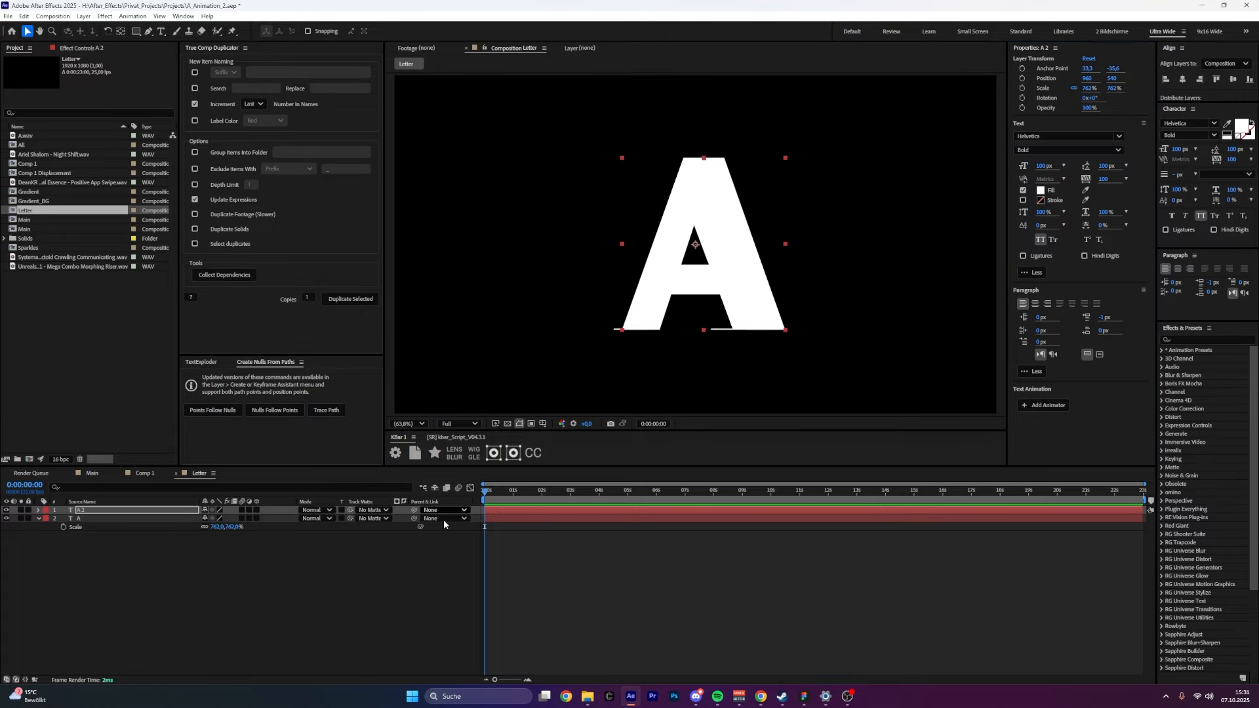
click(328, 569)
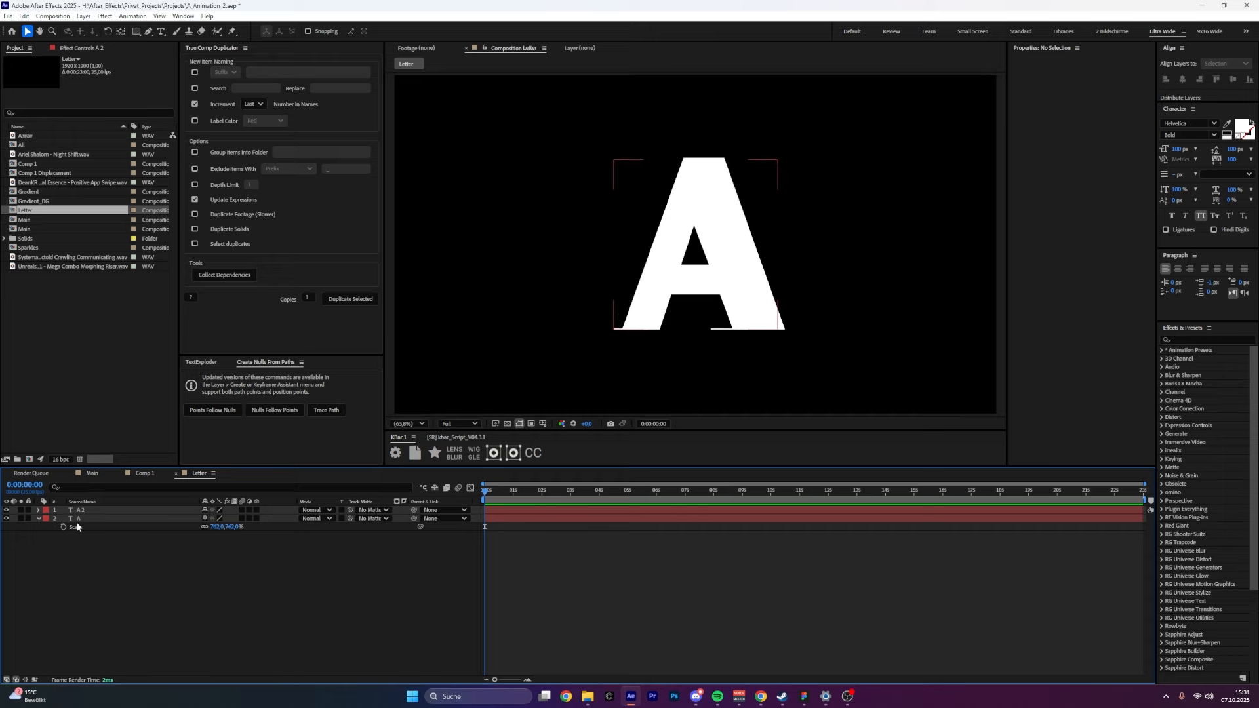
click(7, 510)
click(7, 510)
Create shape outlines from both text layers, A and A 2.
click(84, 518)
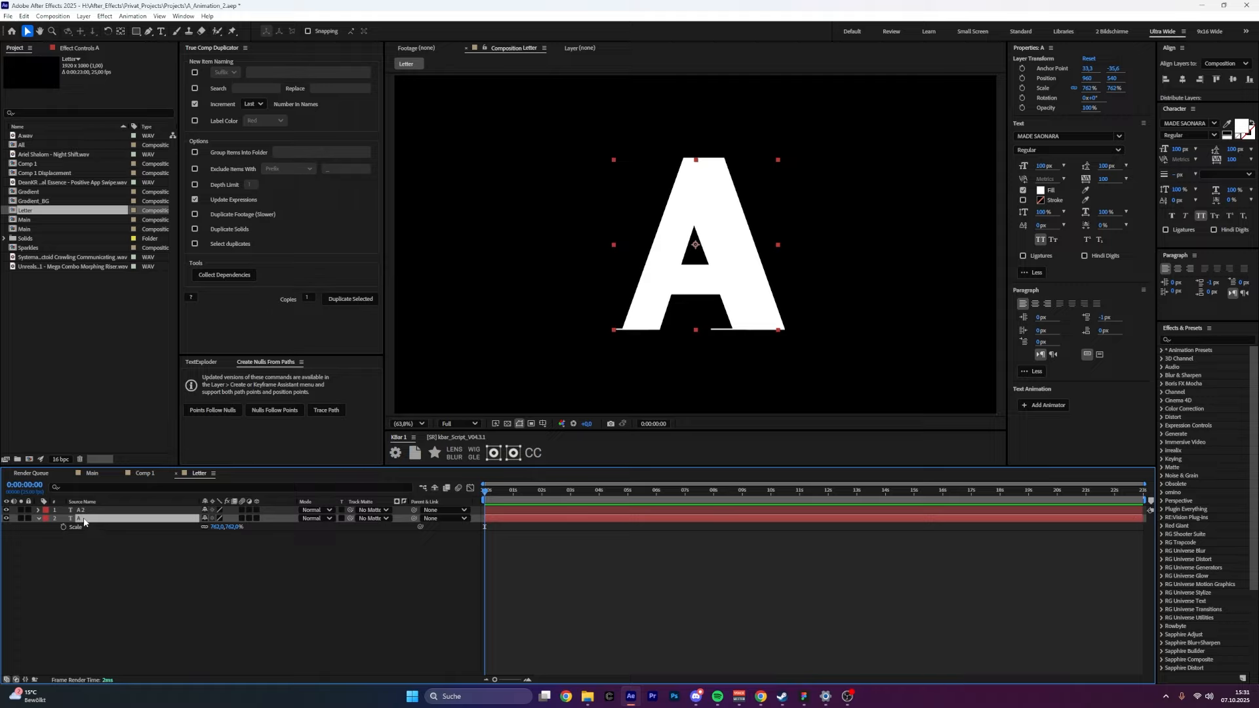
right_click(82, 521)
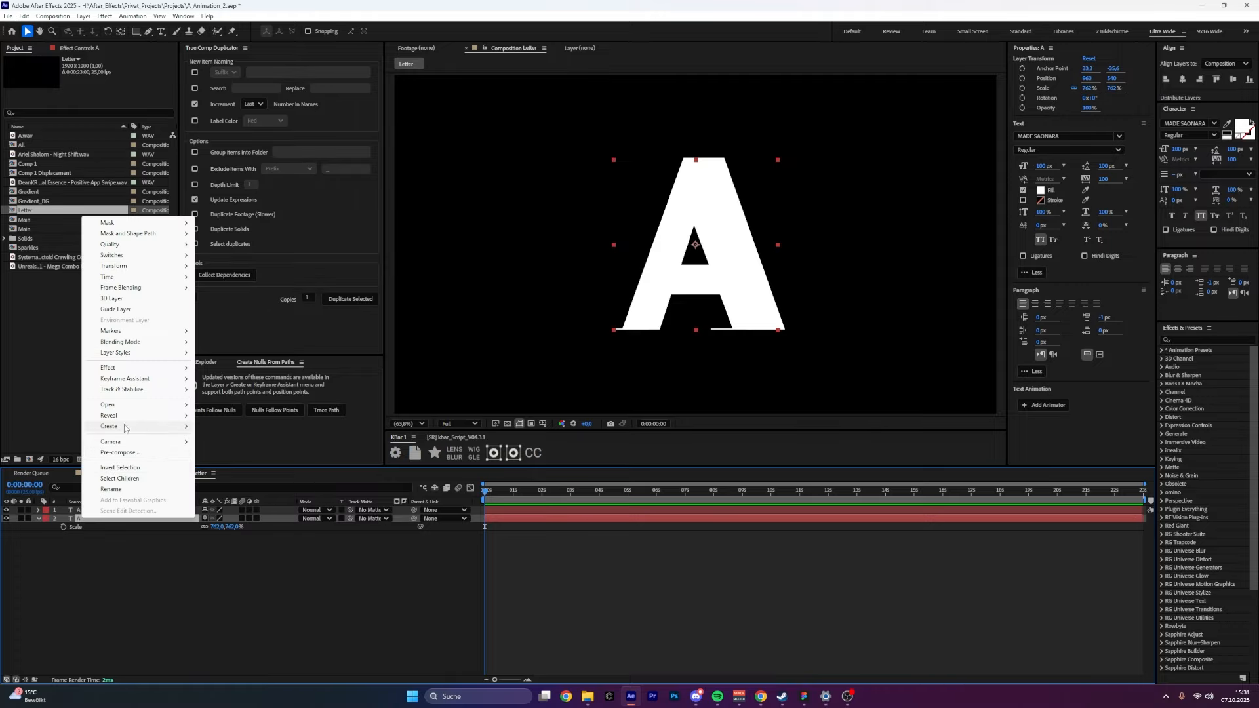
mouse_move(126, 427)
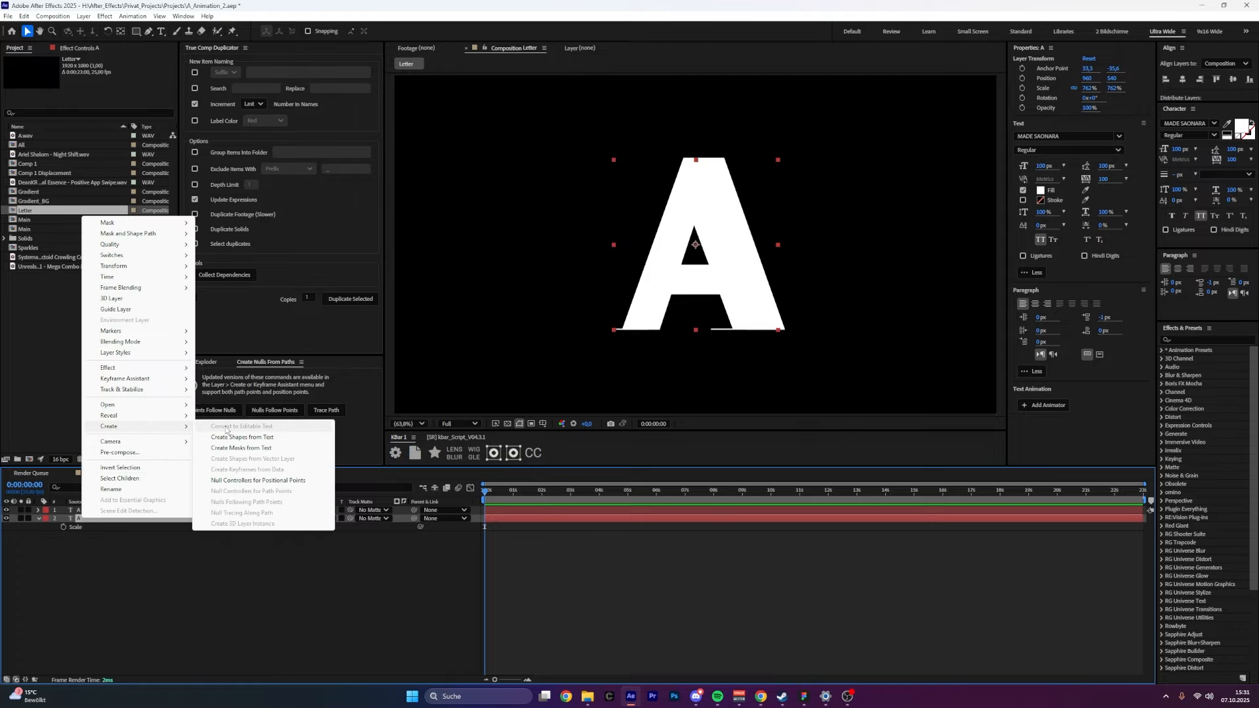
click(271, 438)
click(82, 510)
right_click(90, 510)
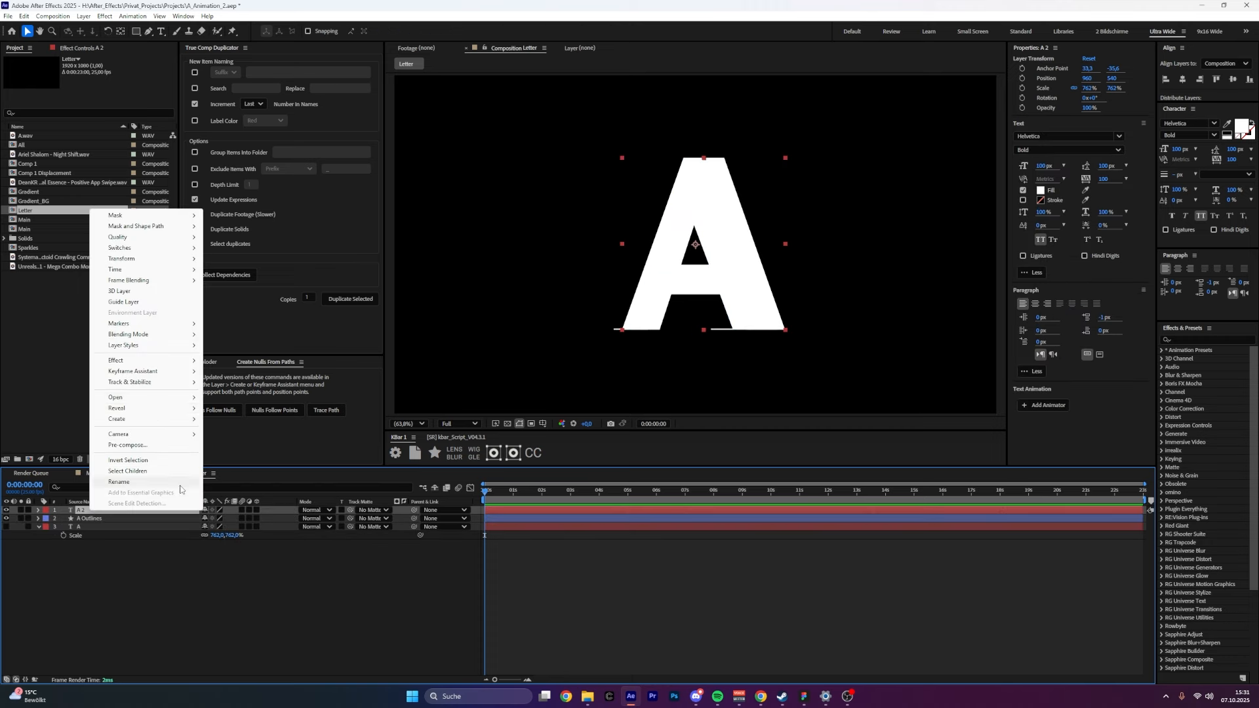
click(271, 430)
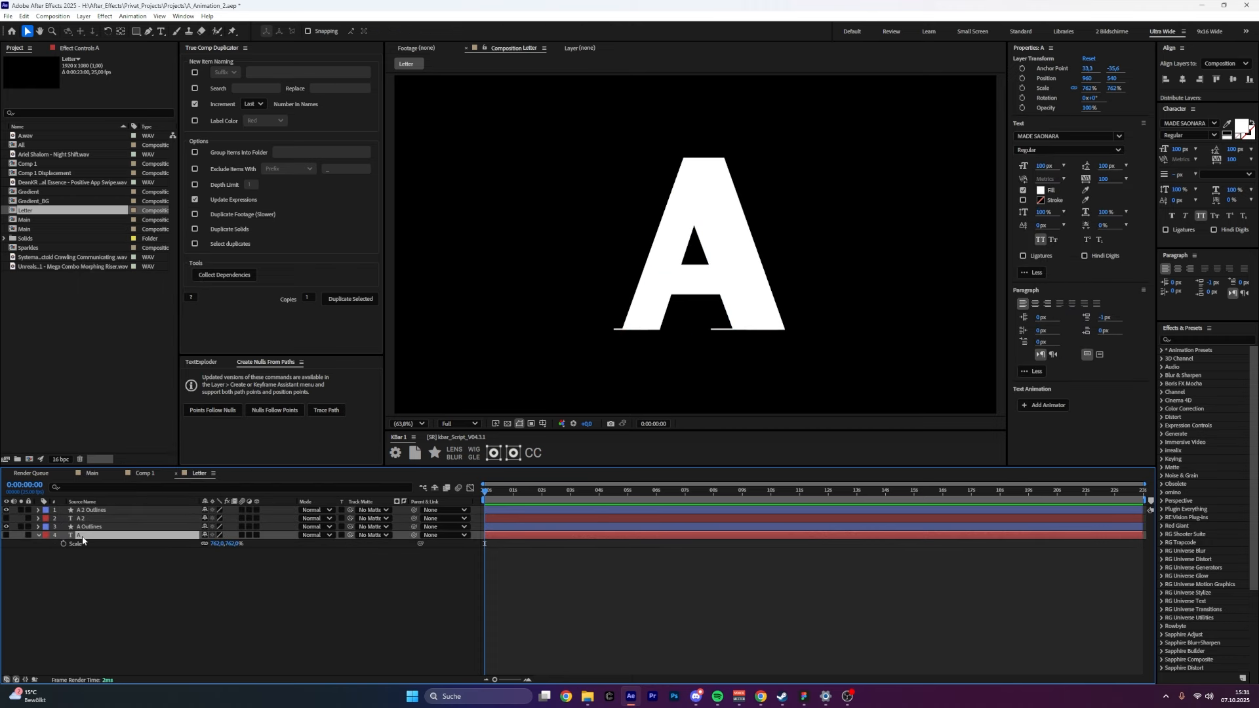
Delete the original A and A 2 text layers and check the two remaining outline layers.
click(85, 518)
key(Delete)
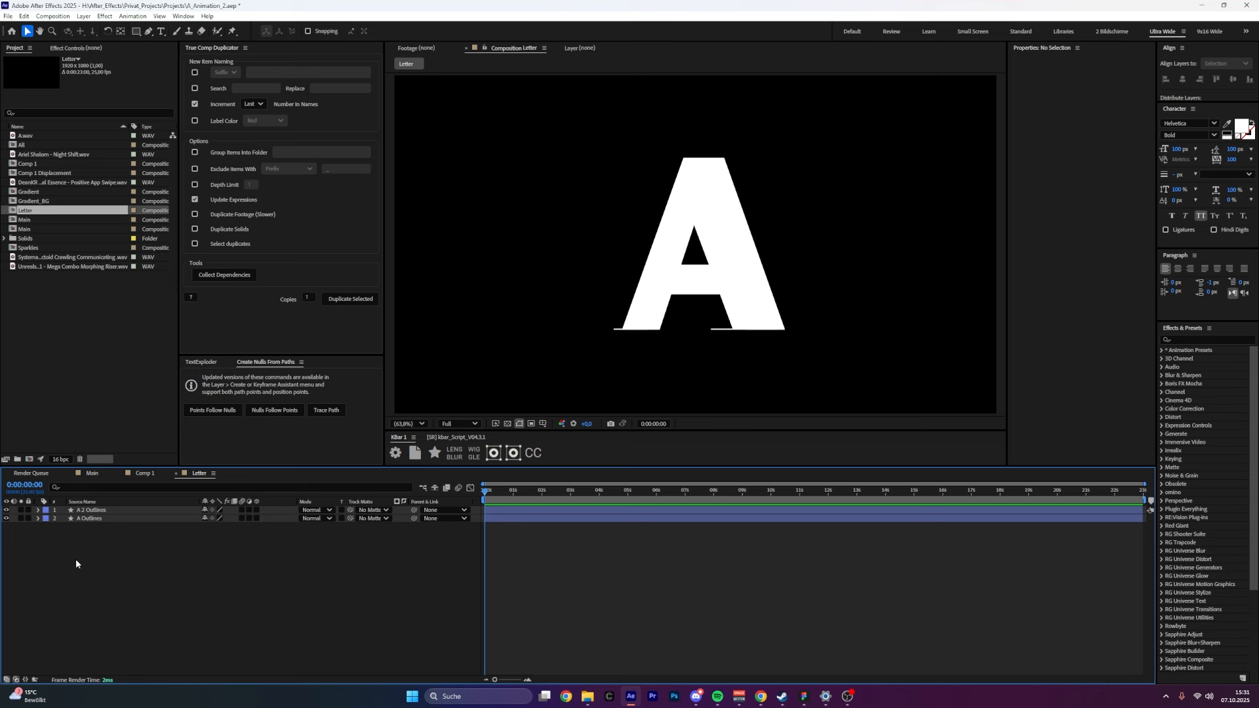
click(87, 510)
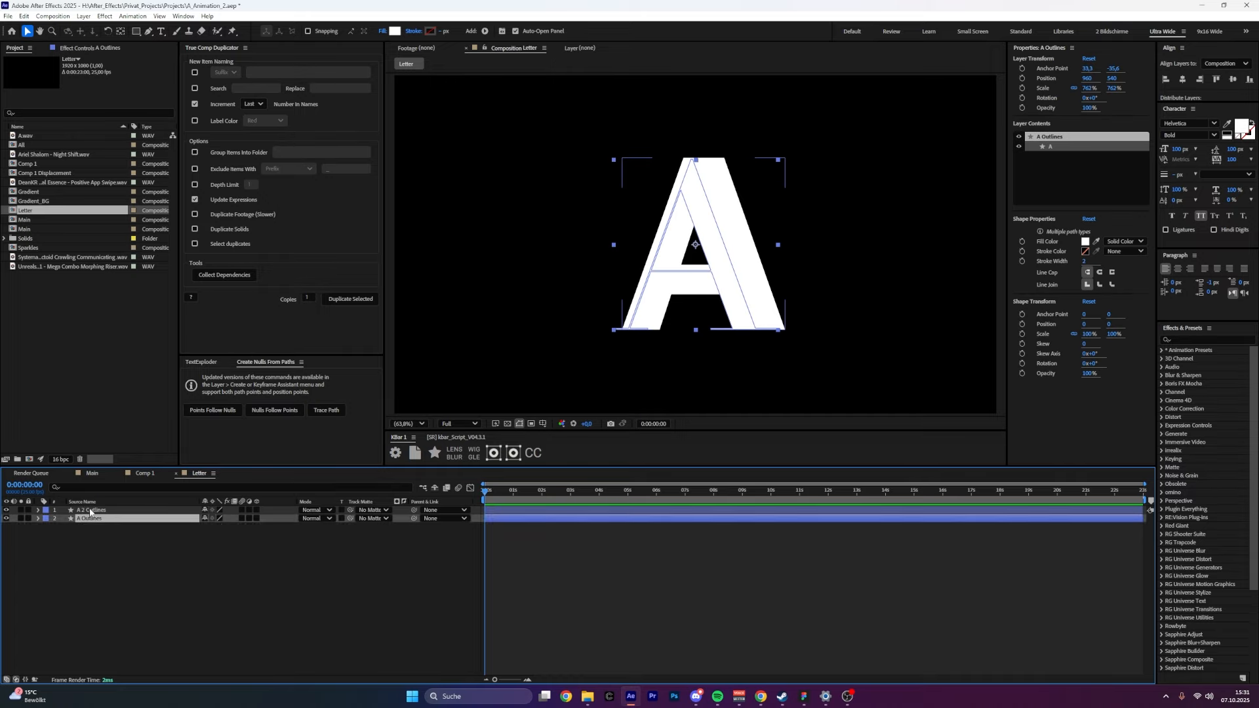
click(92, 518)
click(88, 510)
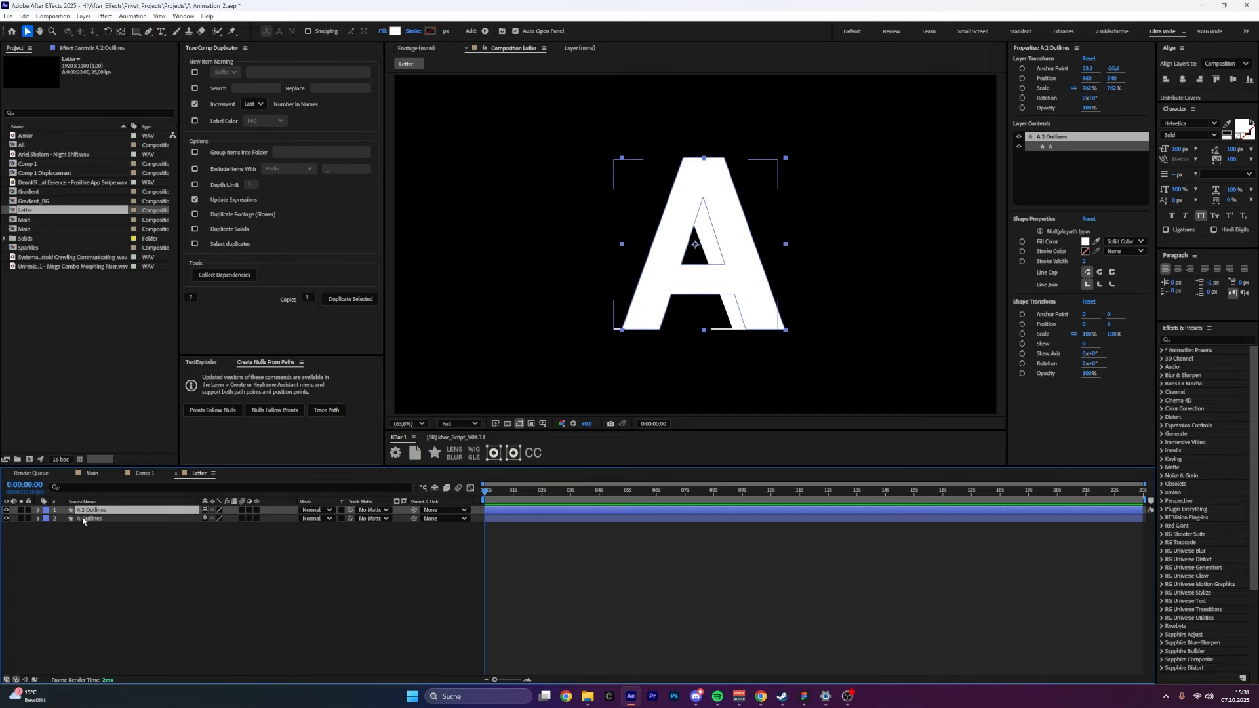
click(92, 518)
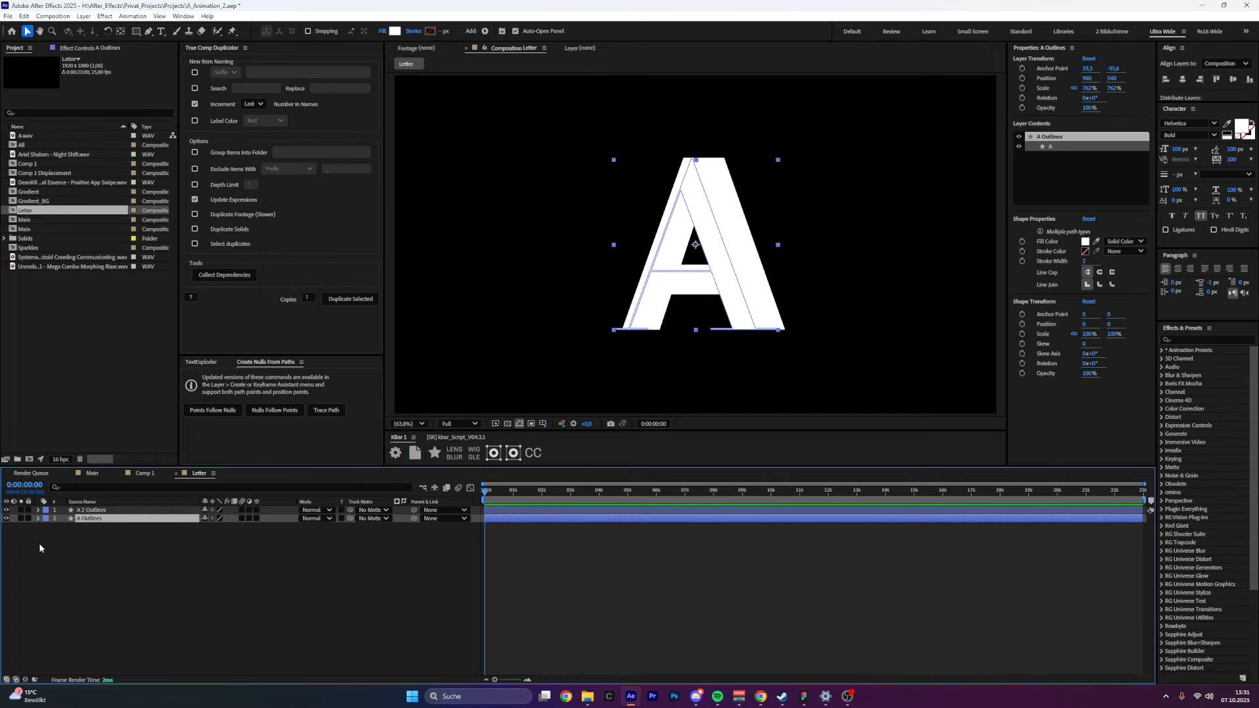
Hide A 2 Outlines and filter both outline layers' properties in the timeline by "path".
click(6, 510)
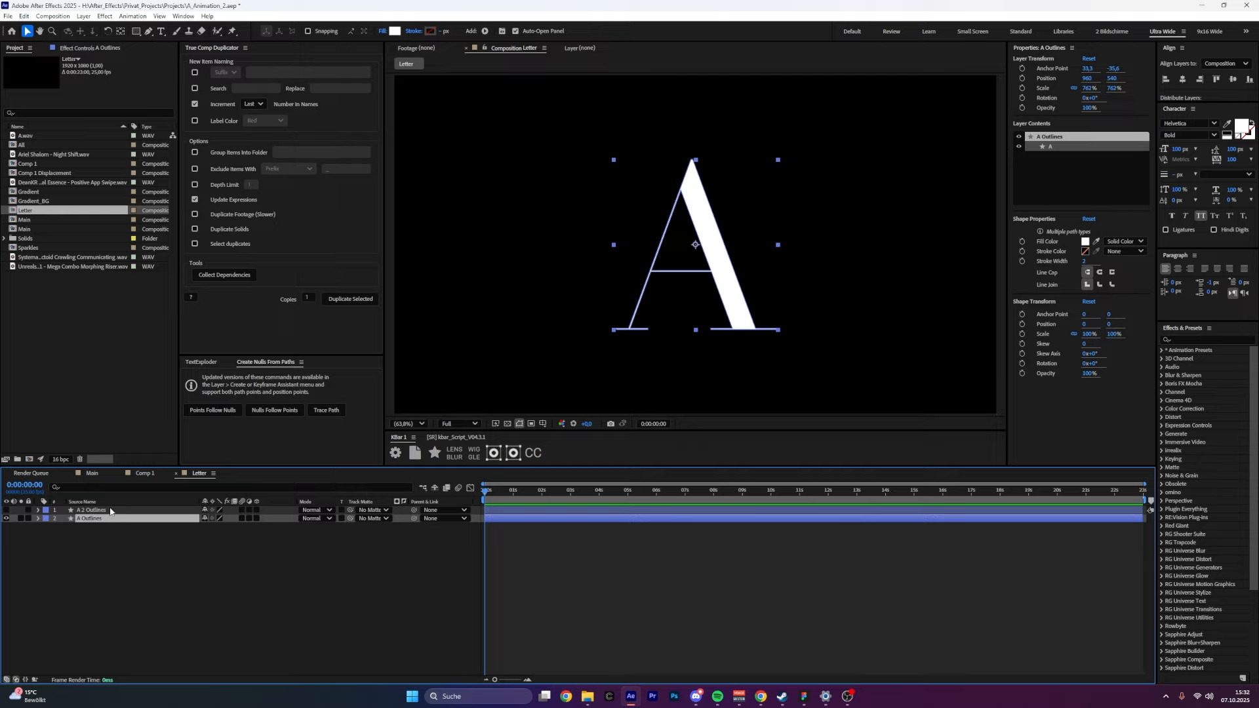
key(ctrl+a)
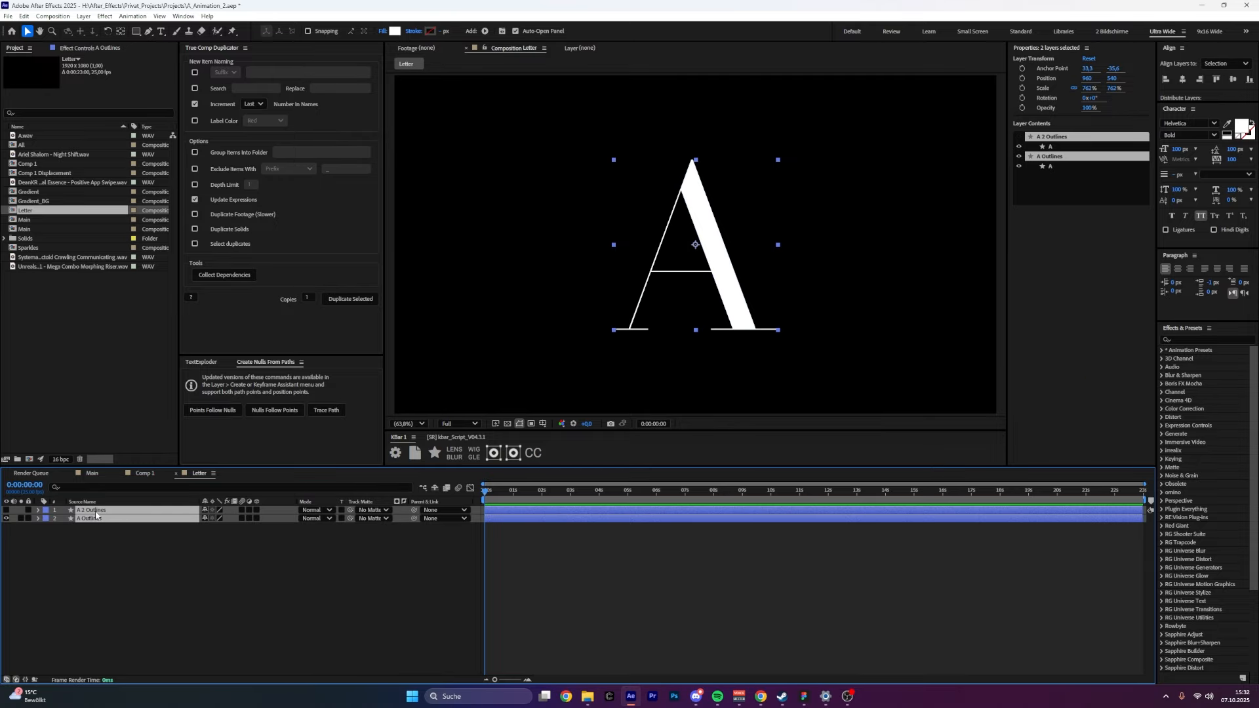
click(105, 488)
text(path)
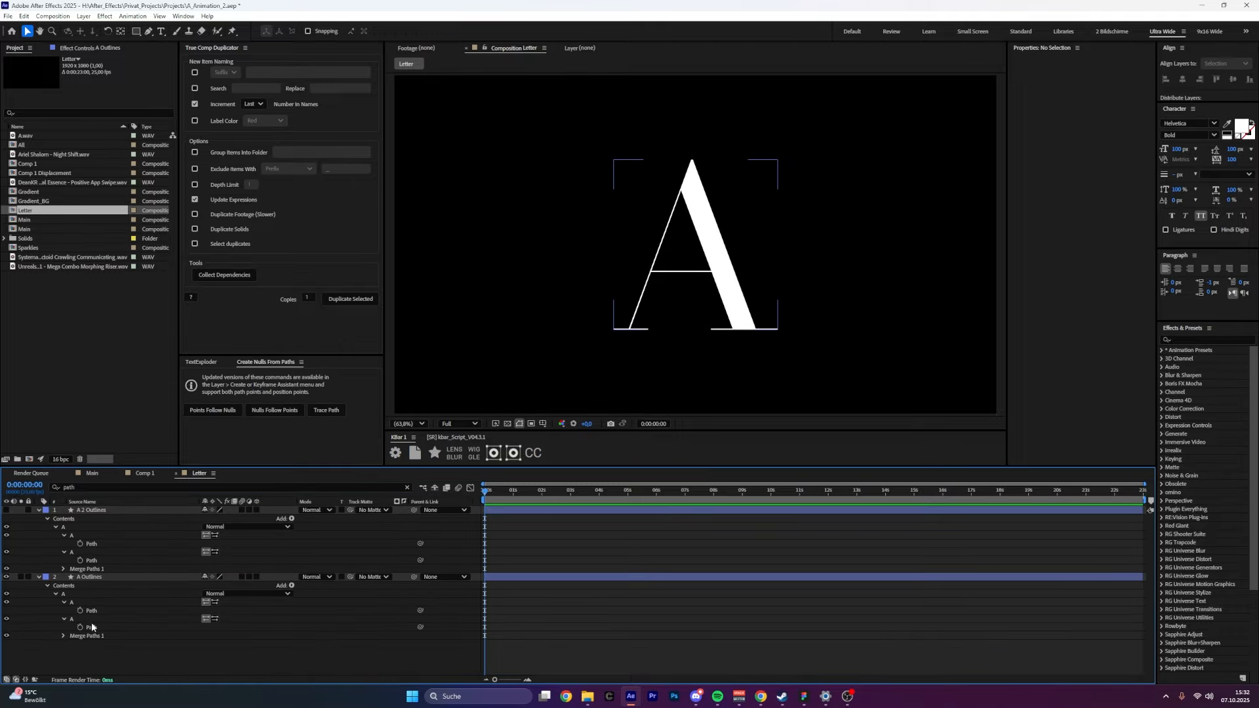
Examine the serif A's path points and compare both letter outlines by showing and soloing A 2 Outlines.
click(92, 625)
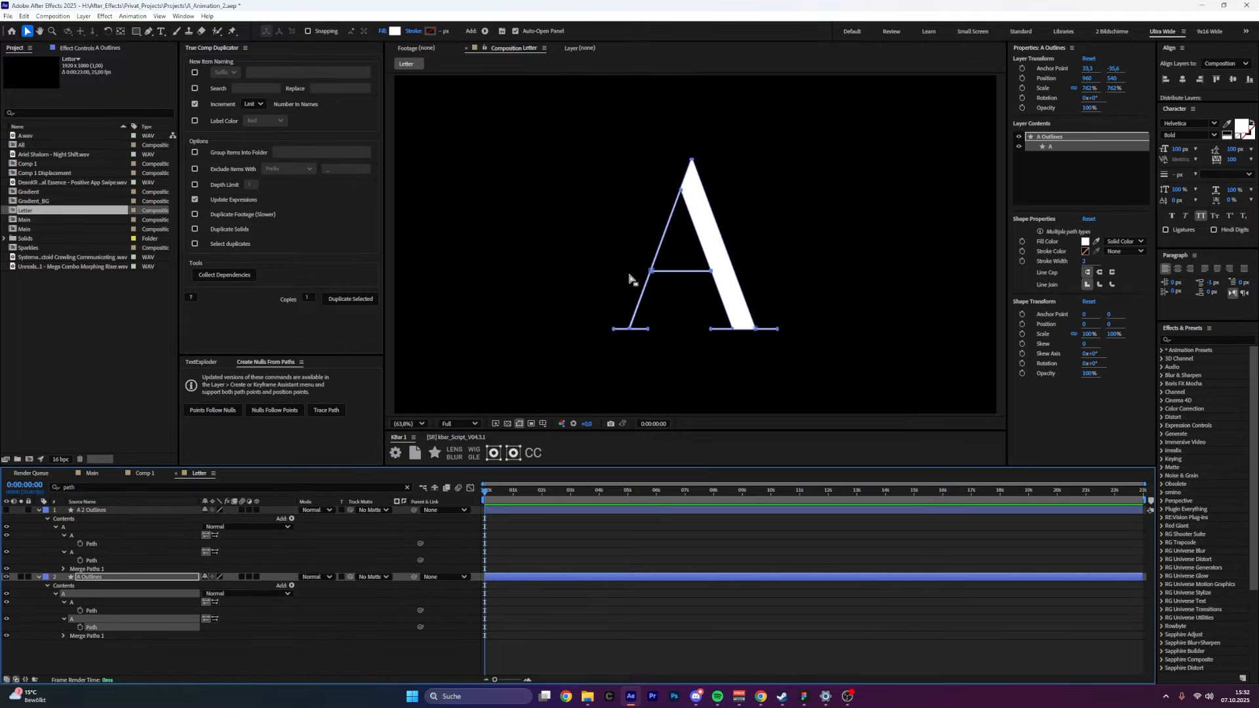
key(slash)
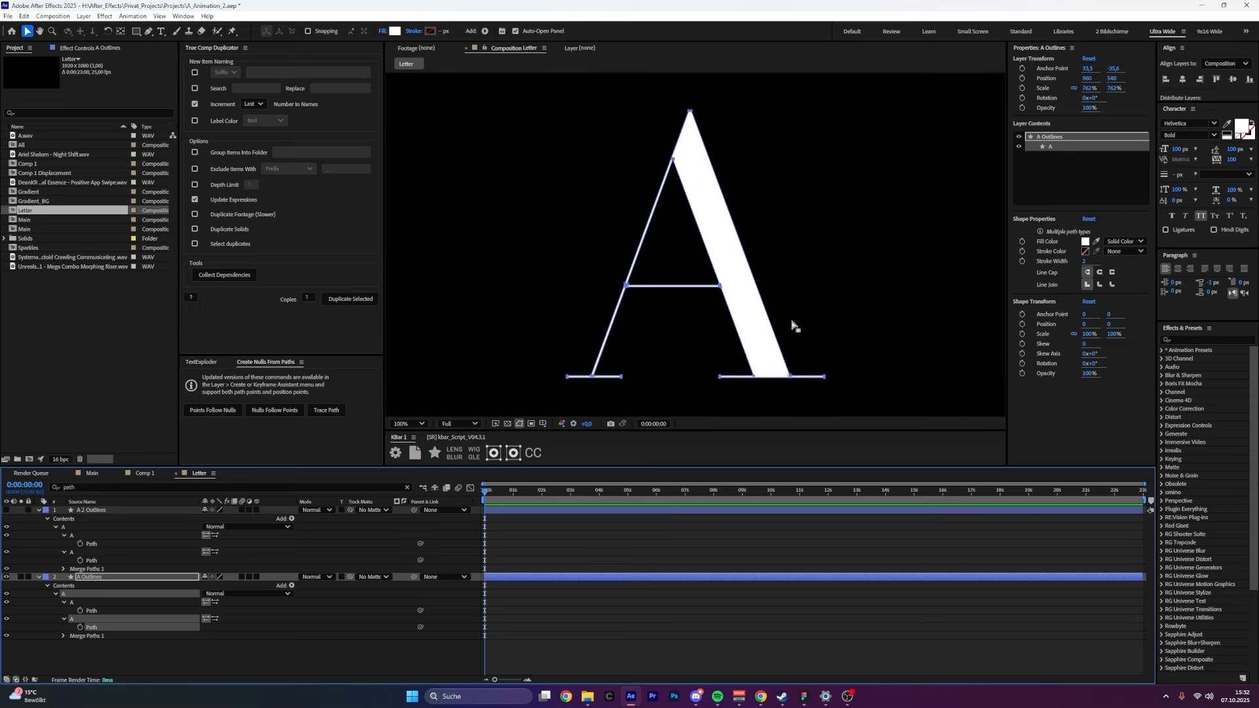
click(95, 577)
click(6, 510)
click(21, 510)
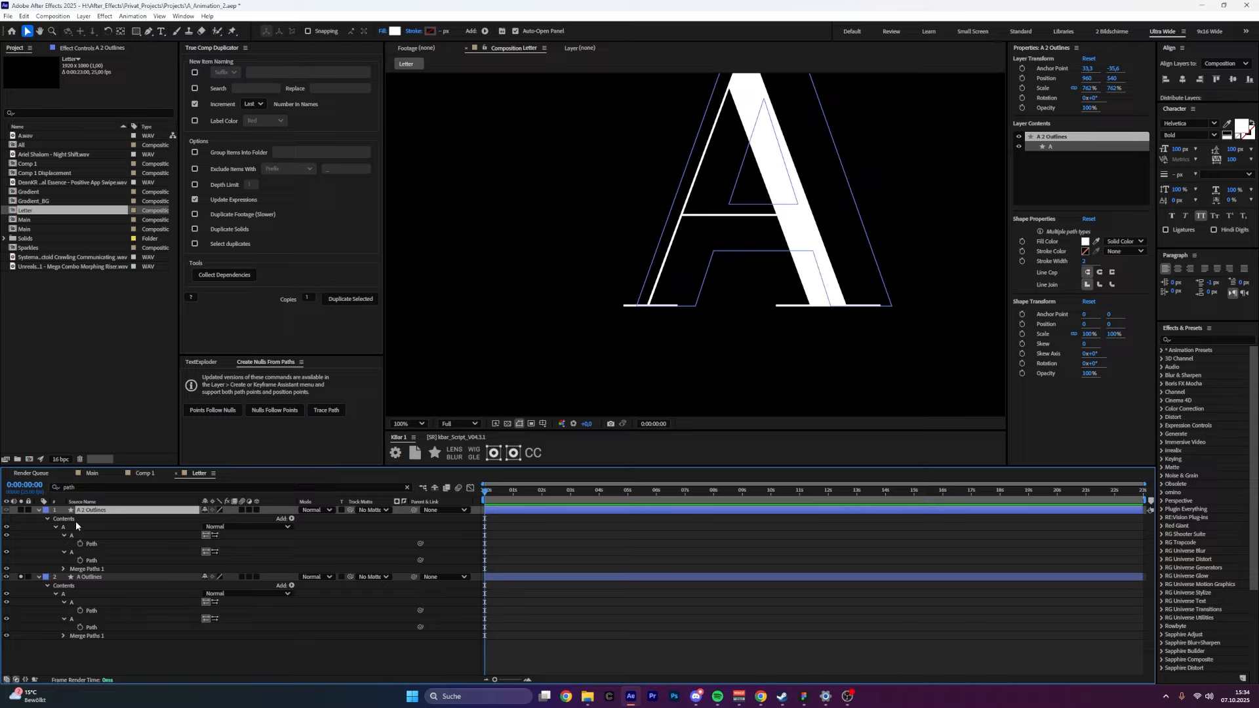
click(20, 510)
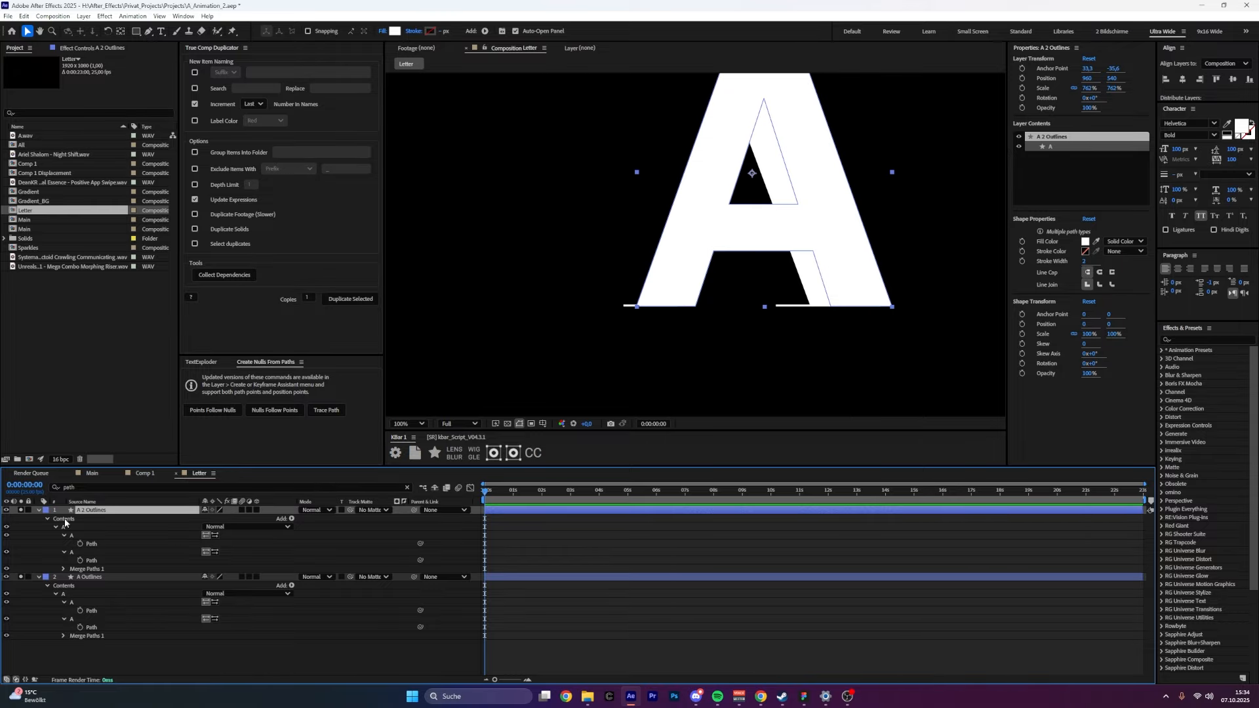
scroll(683, 274, up, 2)
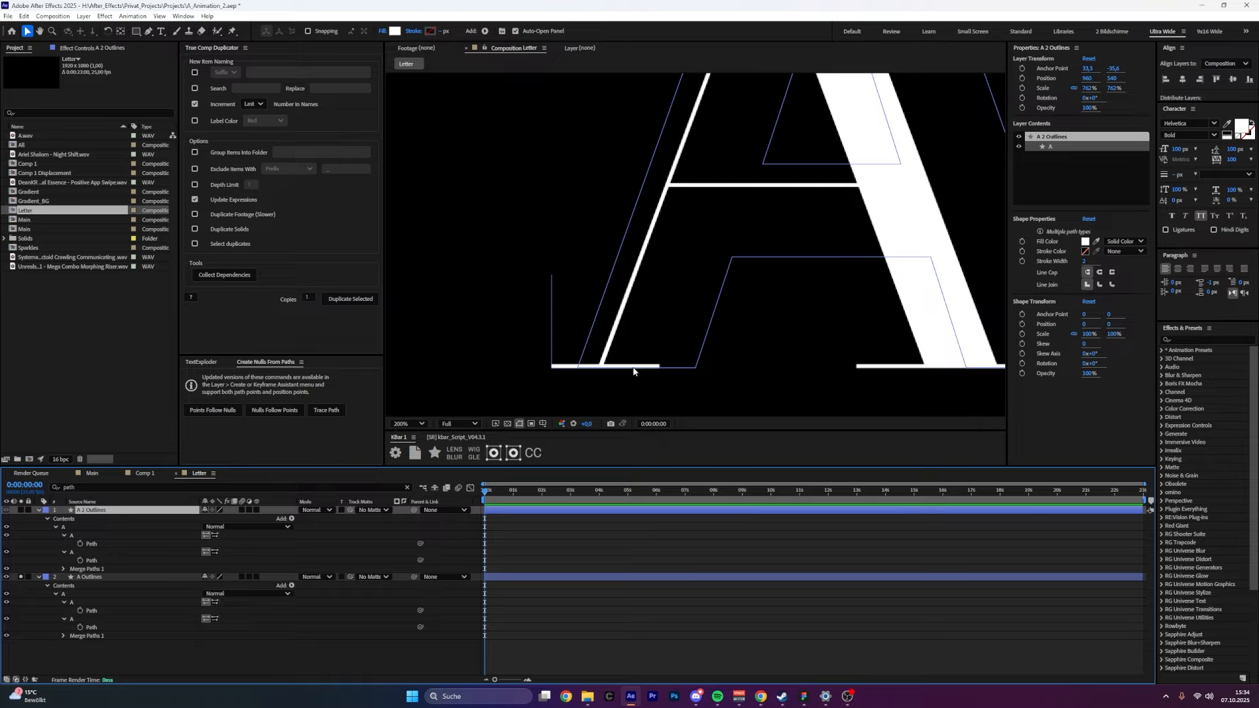
drag(737, 367, 615, 366)
click(20, 510)
click(20, 510)
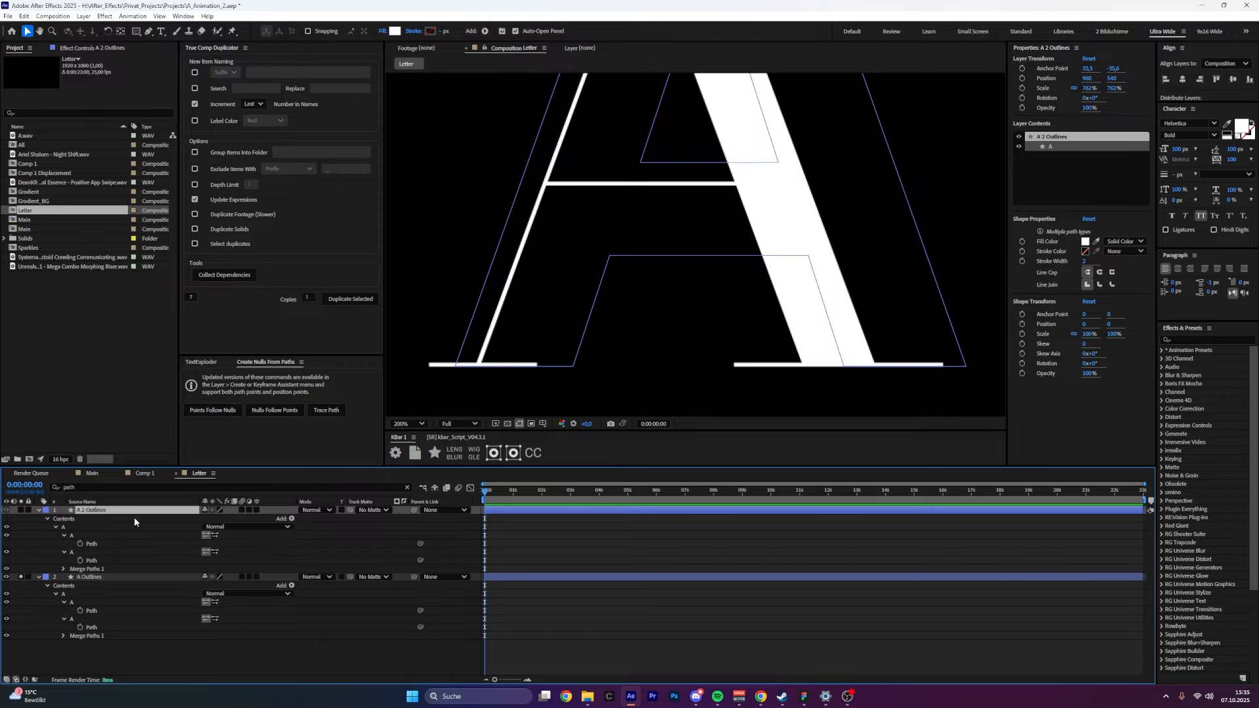
click(21, 510)
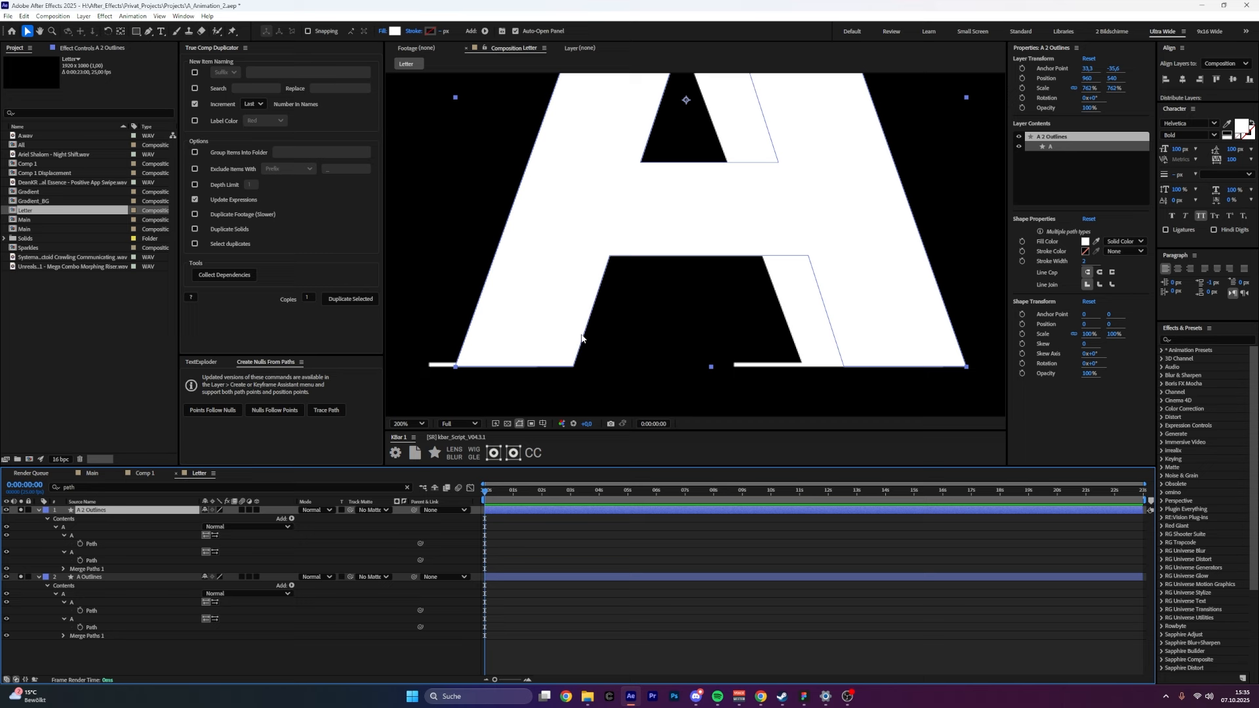
Add extra vertices with the Pen tool just above the baseline on both legs of the A 2 Outlines path.
key(g)
click(457, 360)
click(461, 348)
click(576, 352)
click(842, 359)
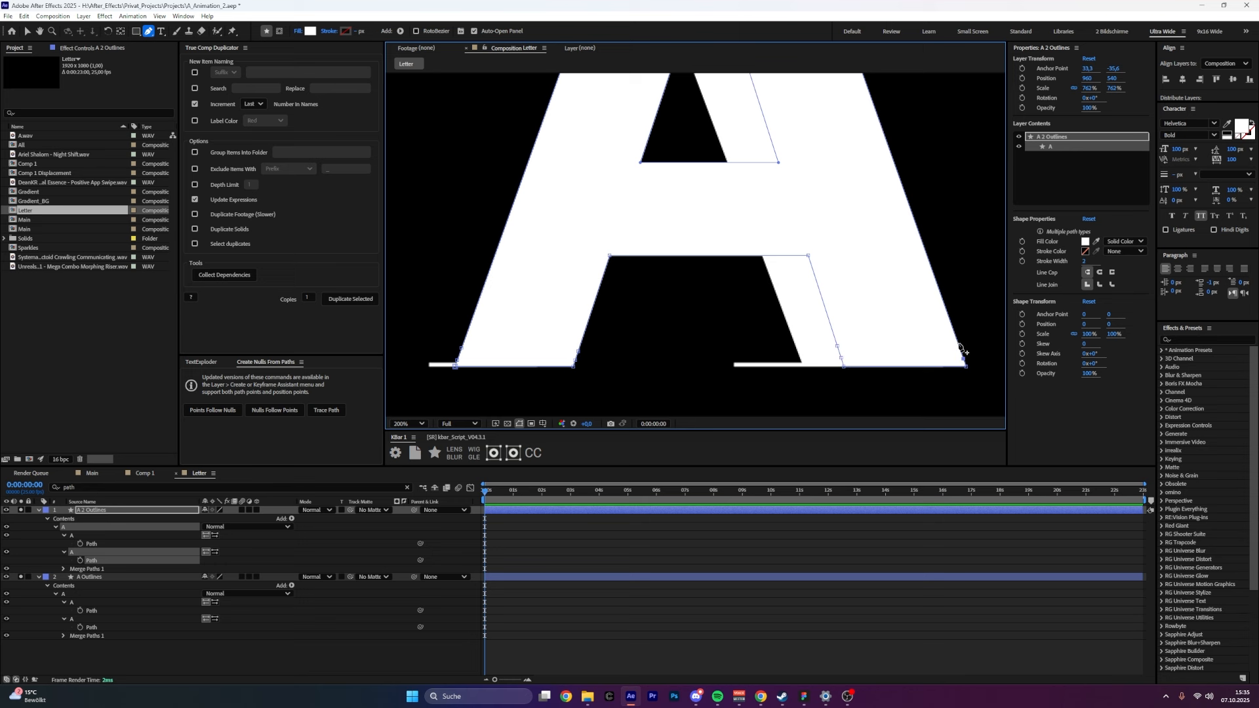
click(344, 545)
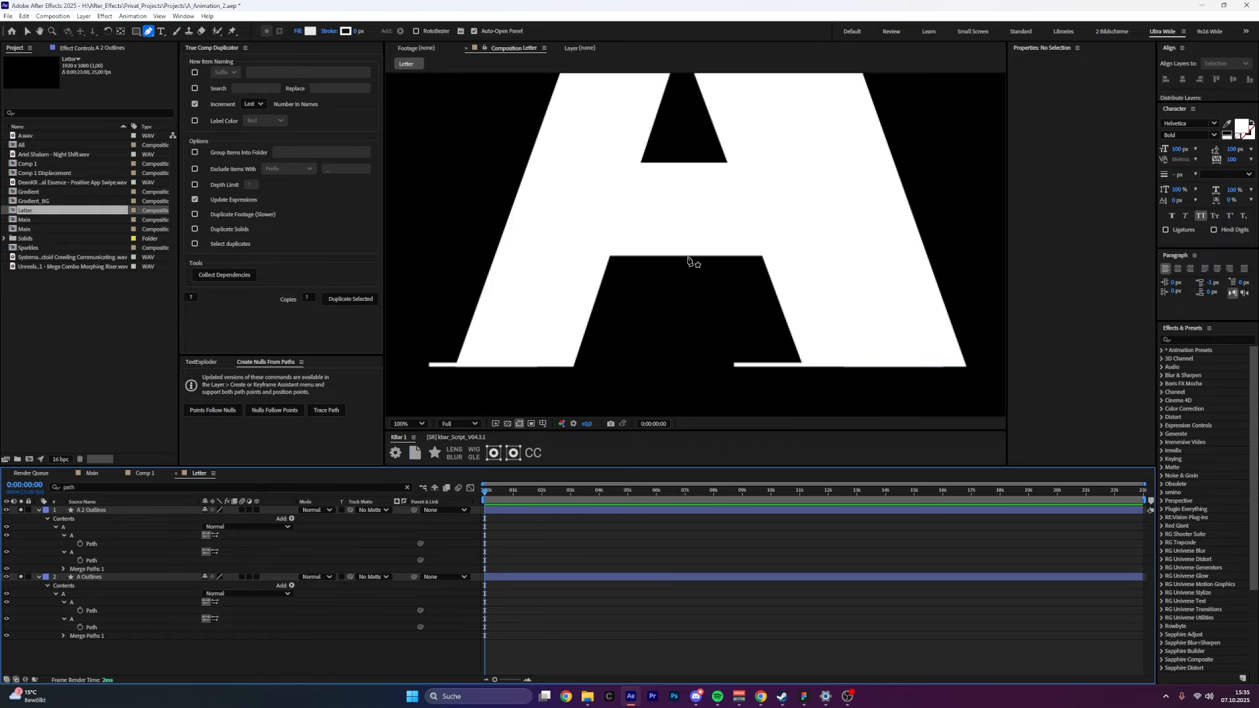
scroll(692, 262, down, 4)
key(shift+slash)
key(v)
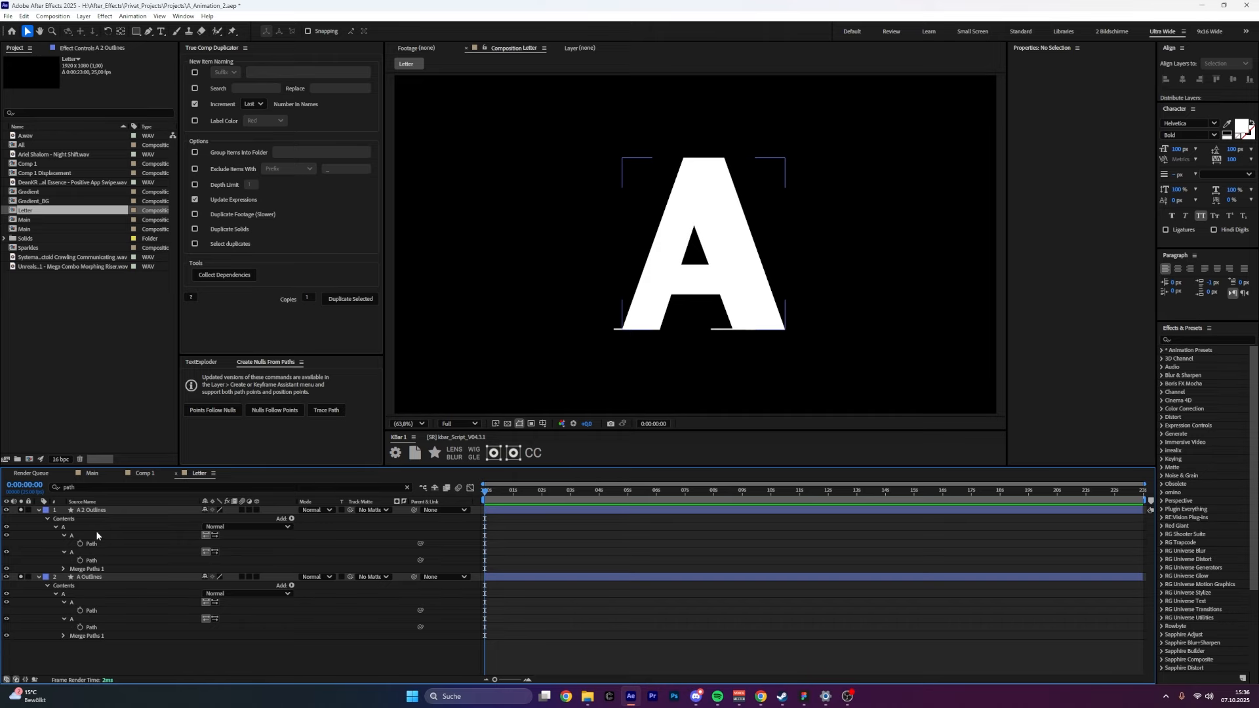
Set the upper-left apex point of the A Outlines outer path as its first vertex.
click(77, 575)
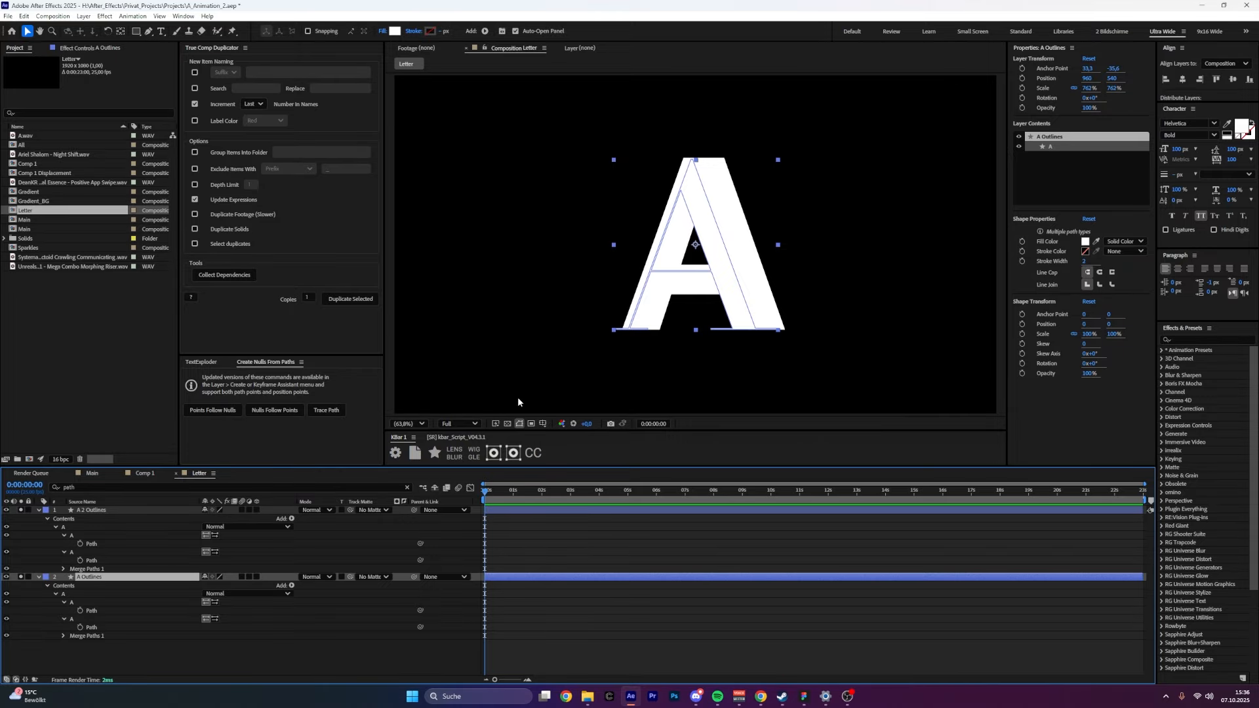
key(slash)
click(92, 610)
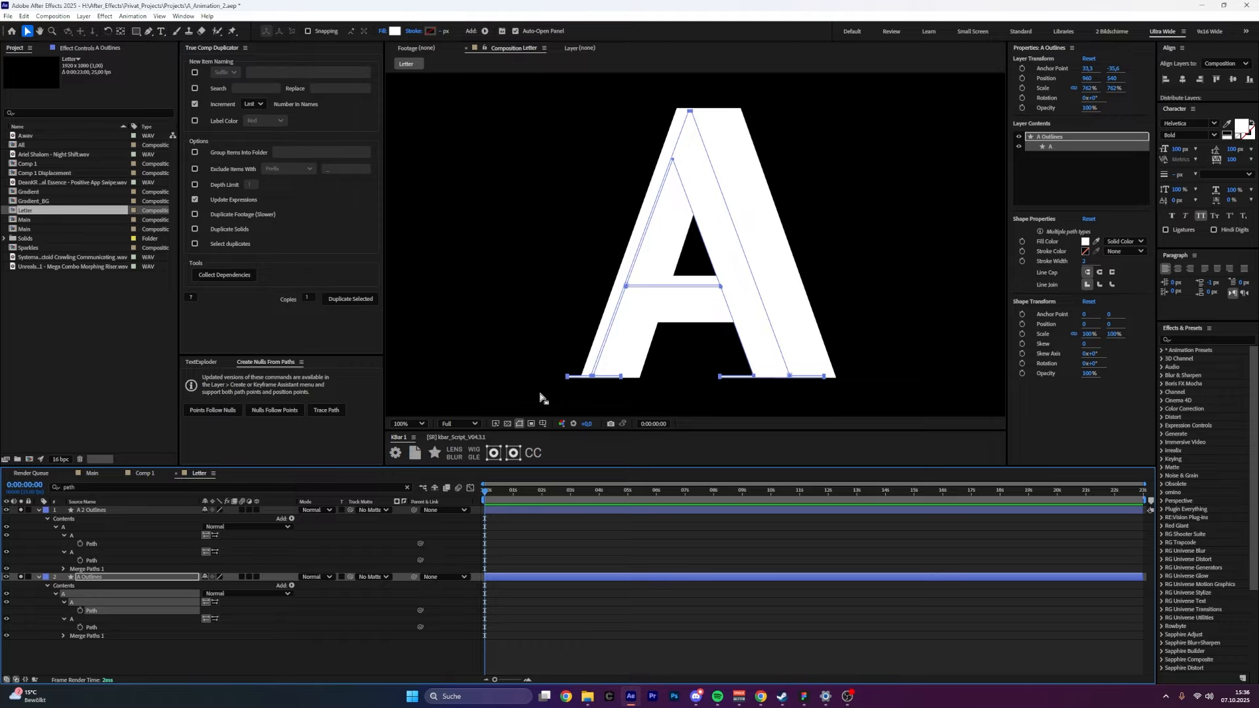
key(period)
key(period)
drag(696, 141, 765, 626)
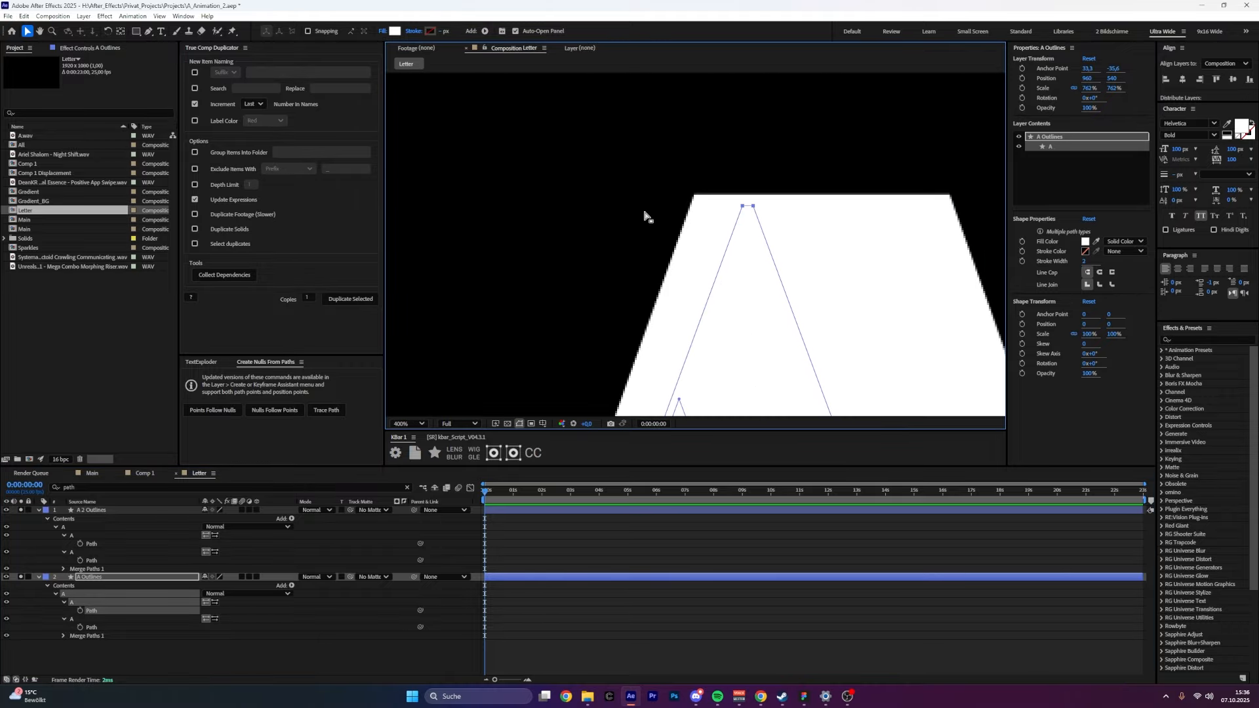
key(comma)
right_click(771, 216)
mouse_move(802, 239)
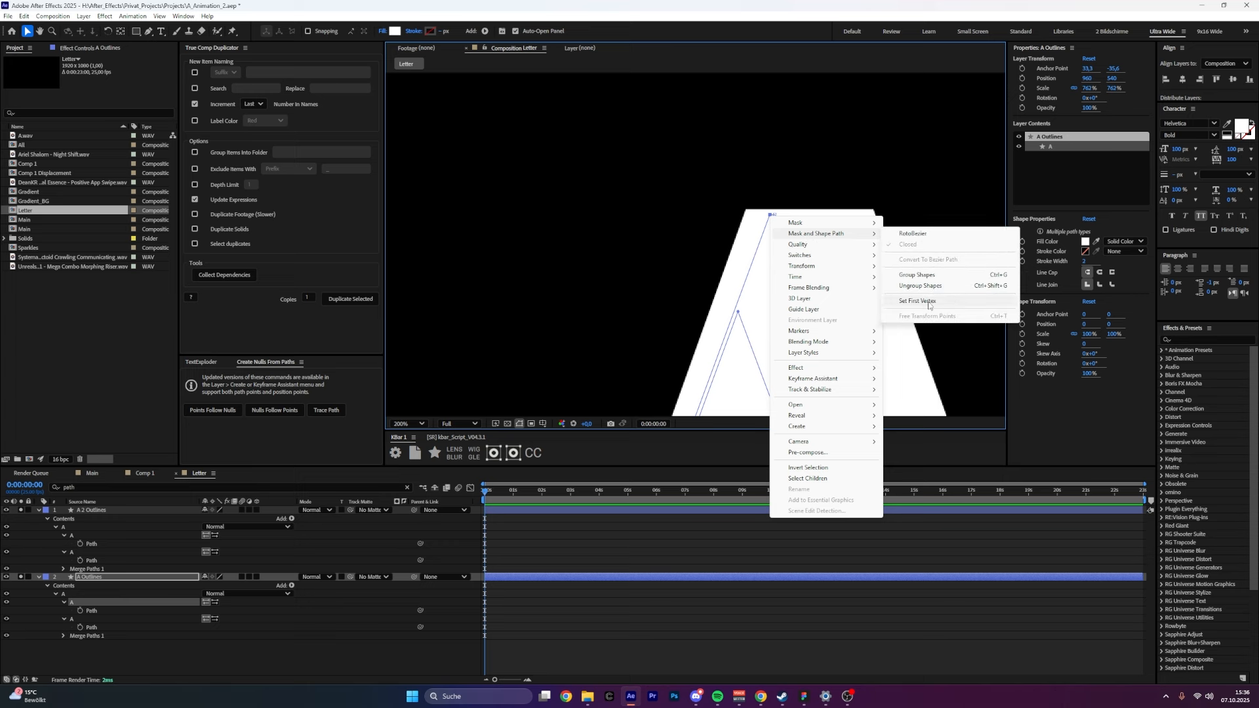
click(929, 303)
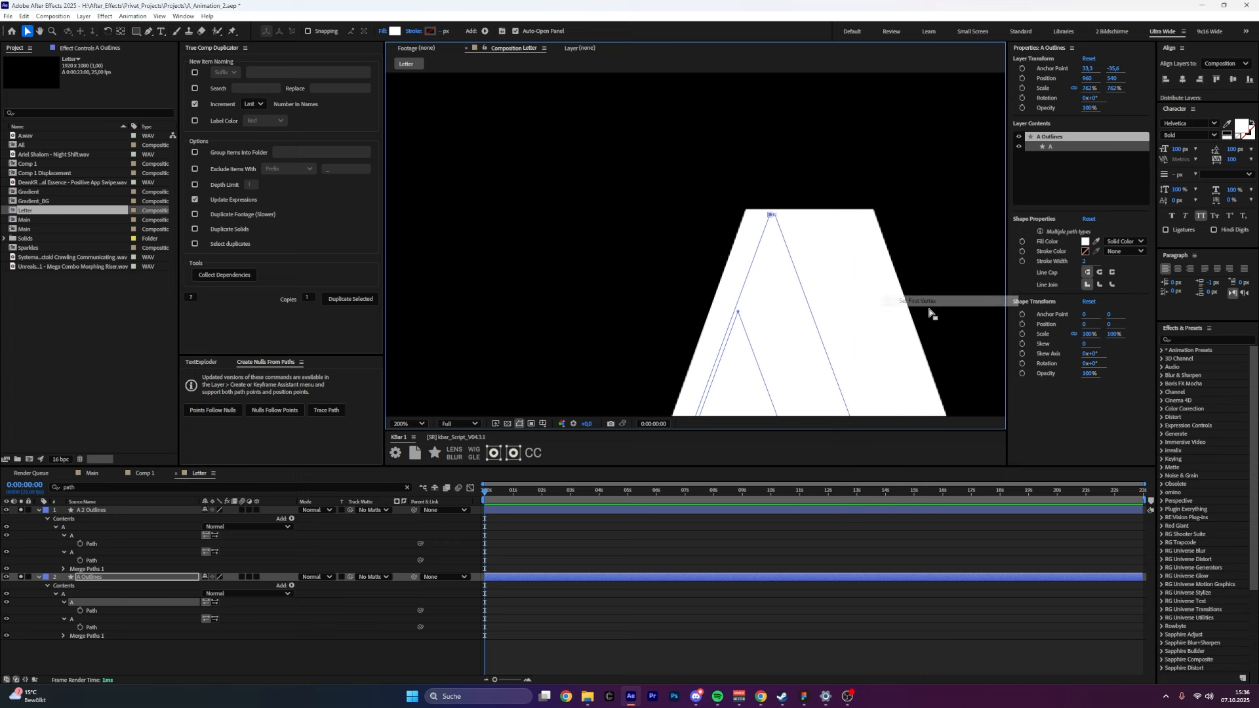
Set the upper-left corner of the A 2 Outlines outer path as its first vertex.
click(93, 511)
drag(772, 337, 641, 282)
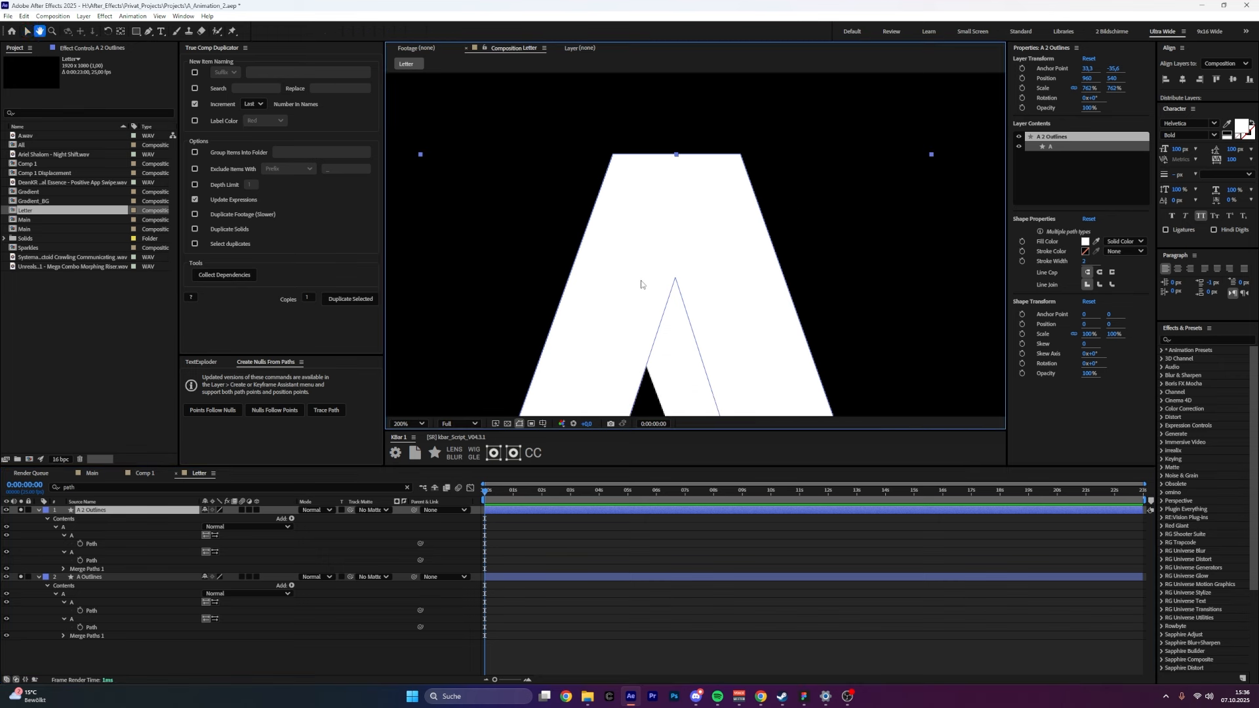
click(93, 544)
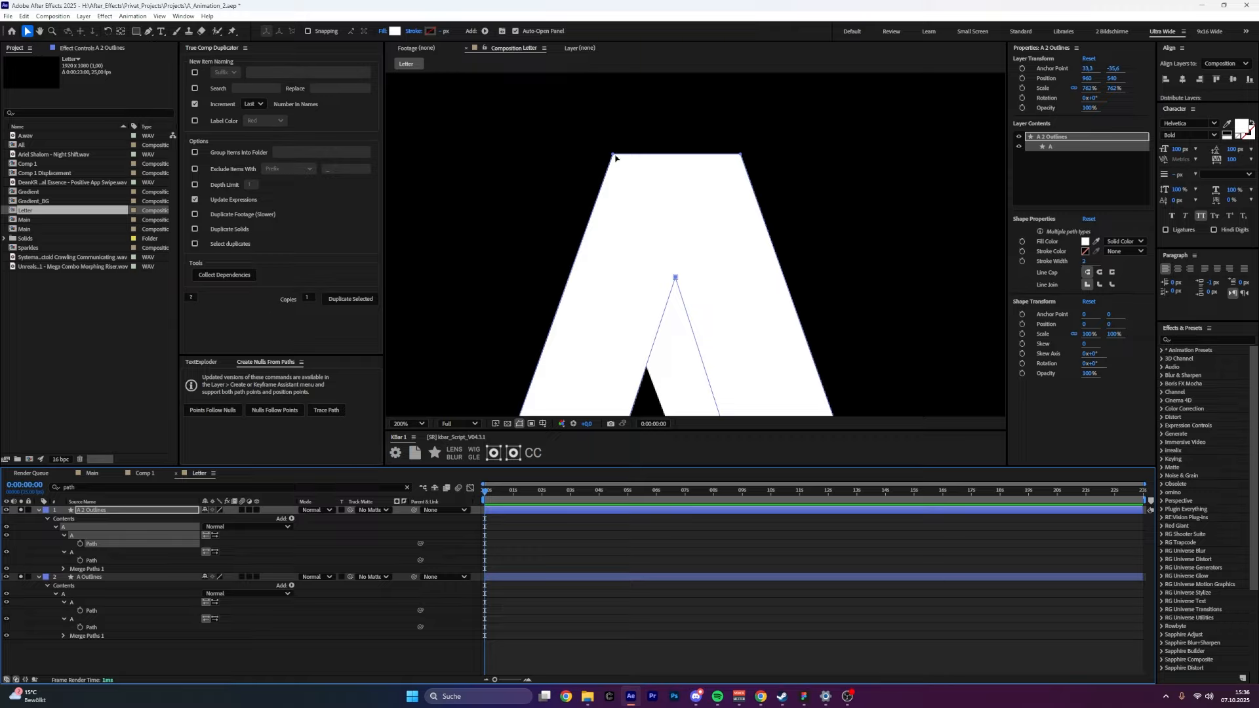
click(614, 156)
right_click(614, 156)
mouse_move(658, 174)
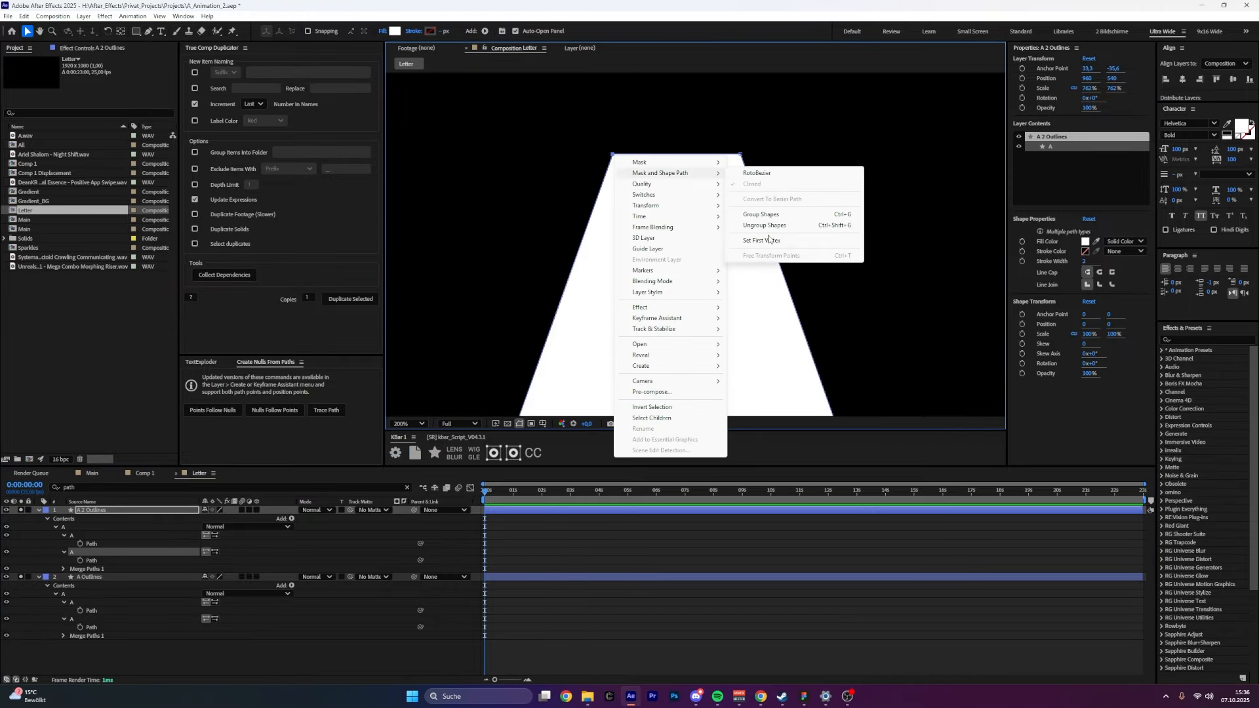
click(772, 242)
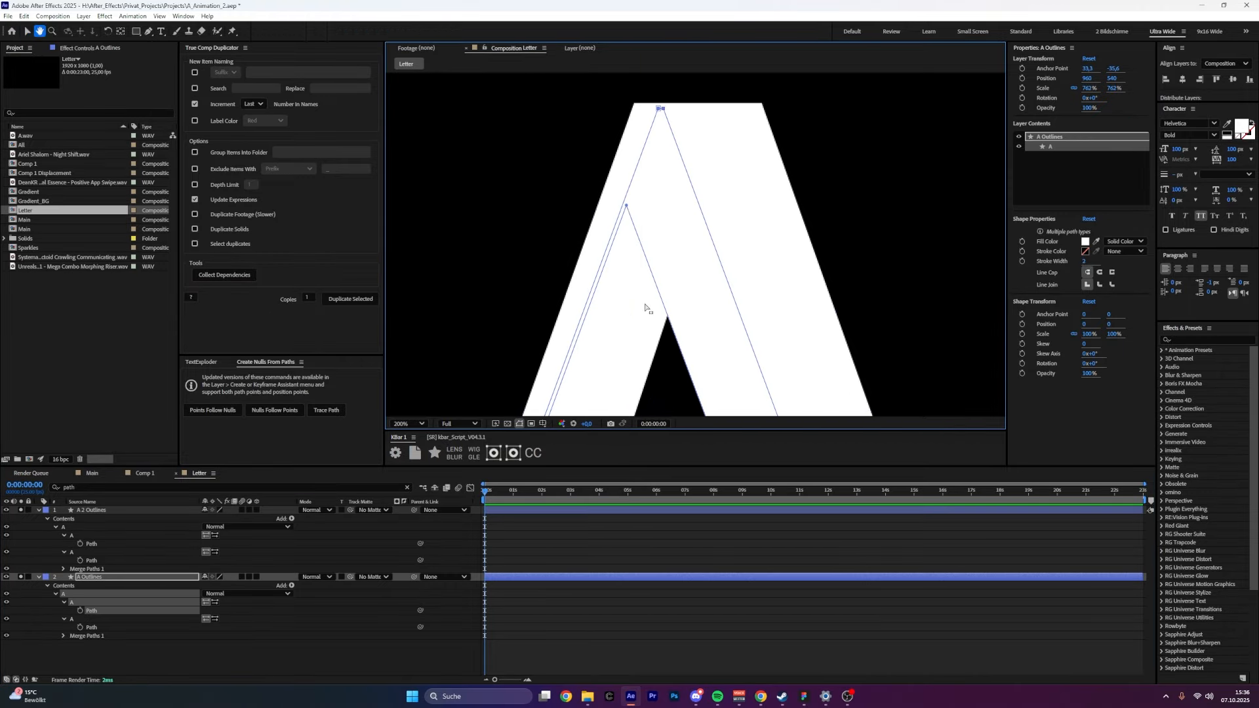
Set the top point of the A Outlines inner triangle path as its first vertex.
drag(647, 309, 670, 305)
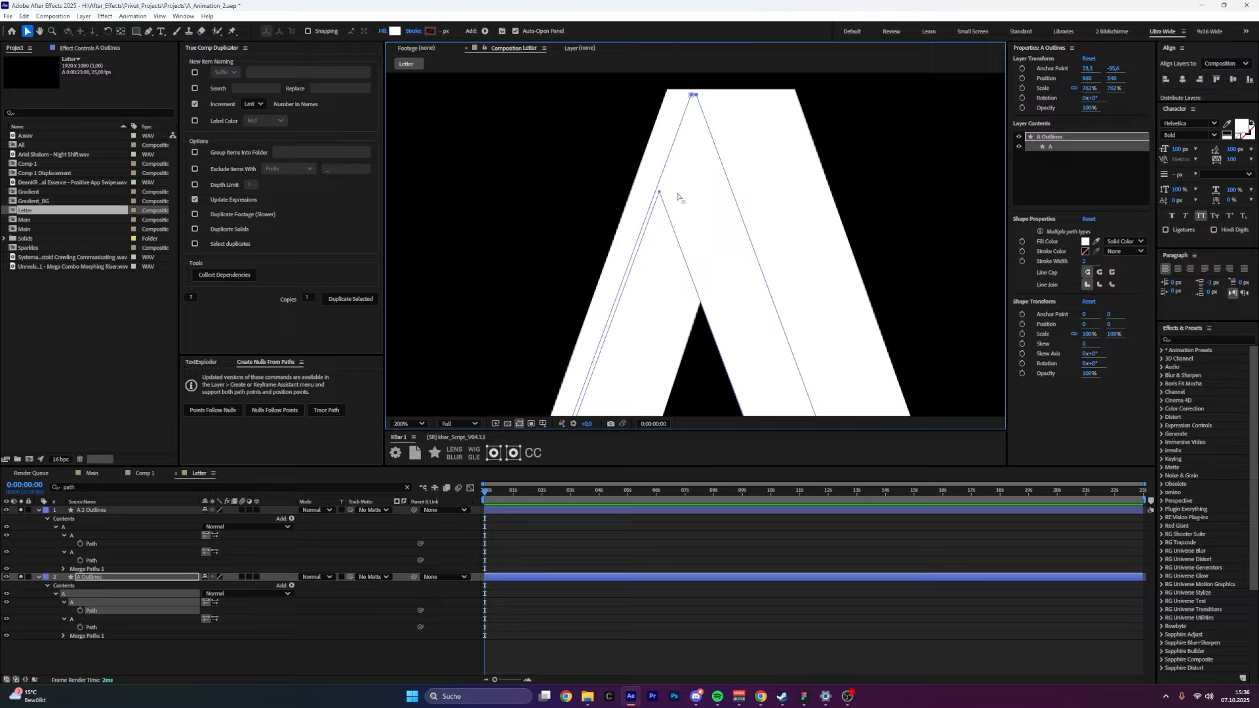
scroll(714, 293, down, 2)
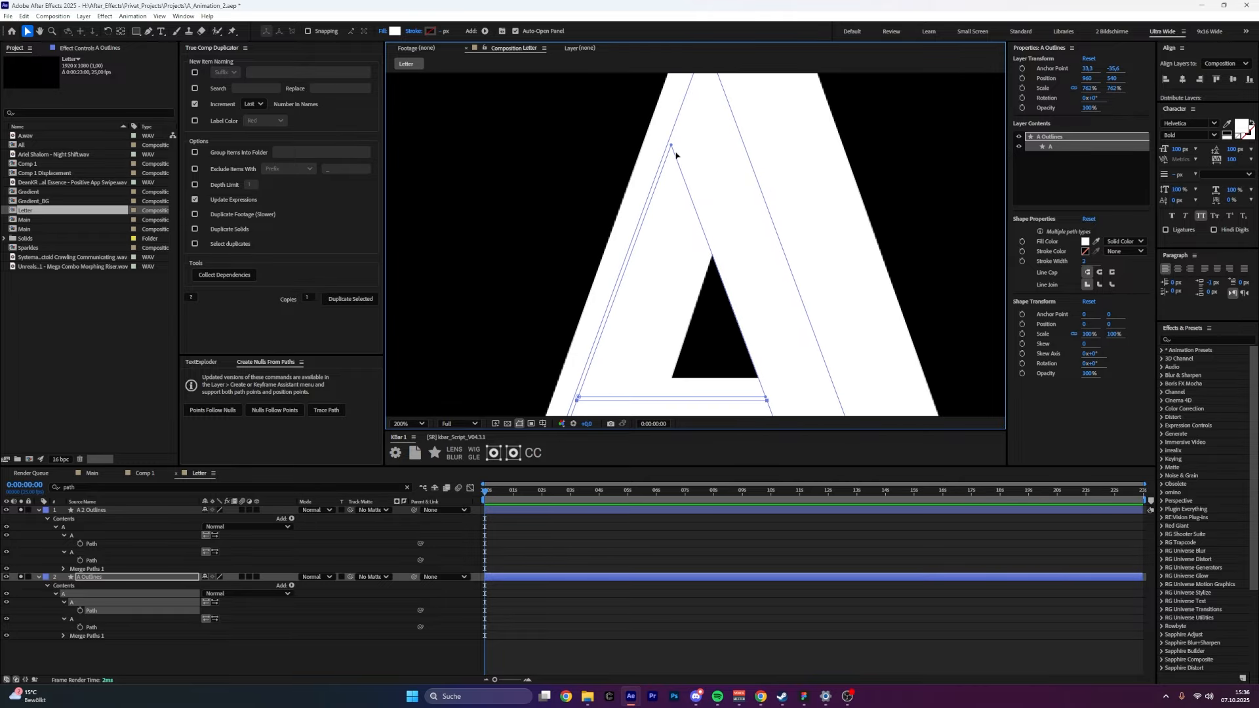
click(670, 146)
right_click(670, 145)
mouse_move(721, 162)
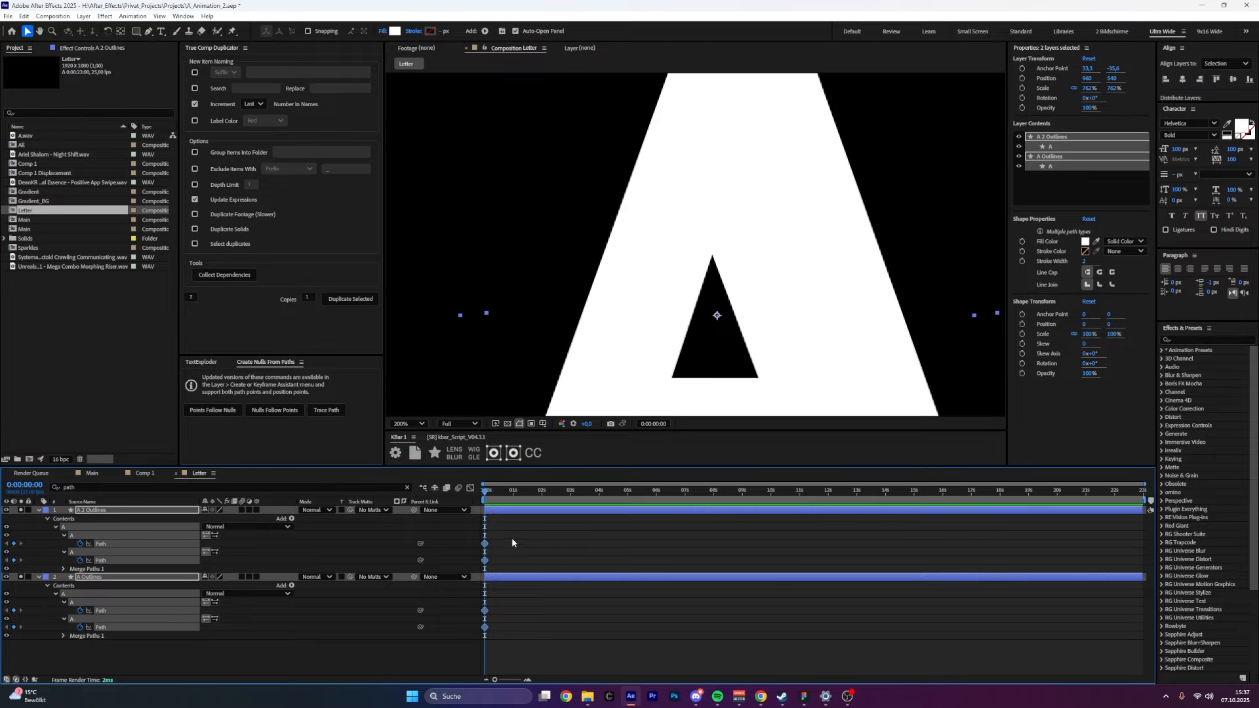
Move the current time to 0:00:01:00 and compare the outer paths of A 2 Outlines and A Outlines.
alt+scroll(527, 526, up, 3)
click(597, 499)
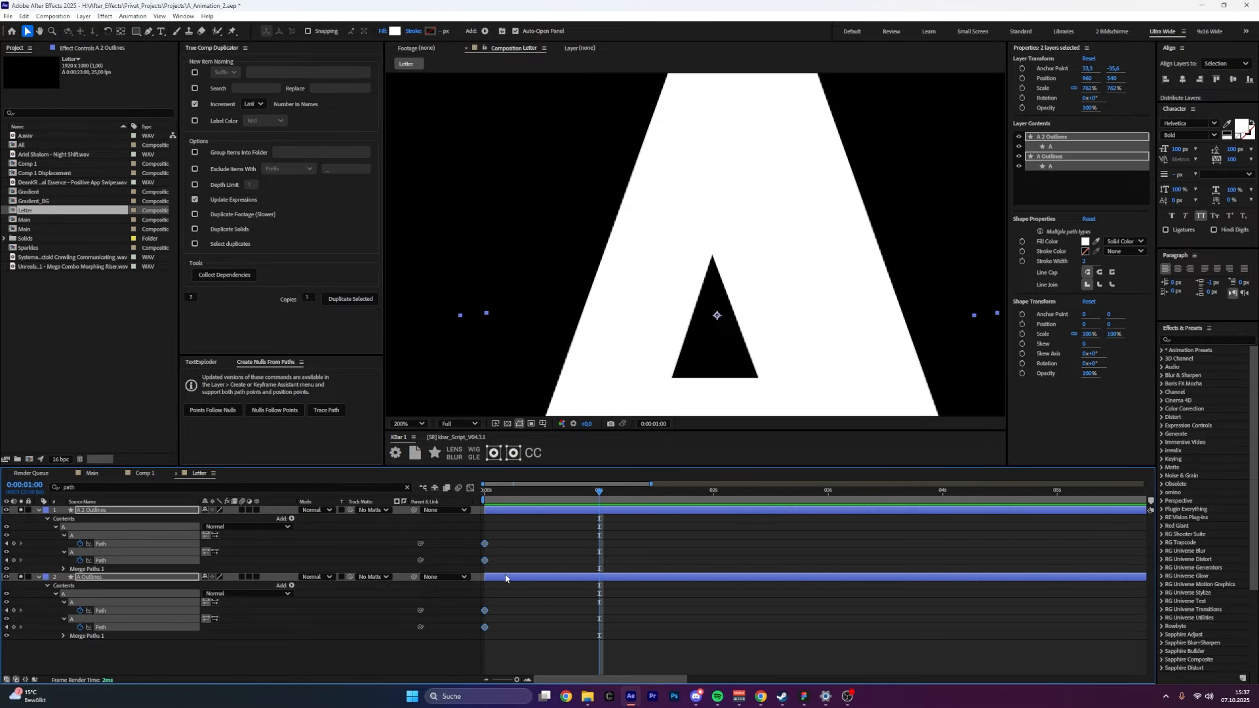
click(574, 551)
key(shift+slash)
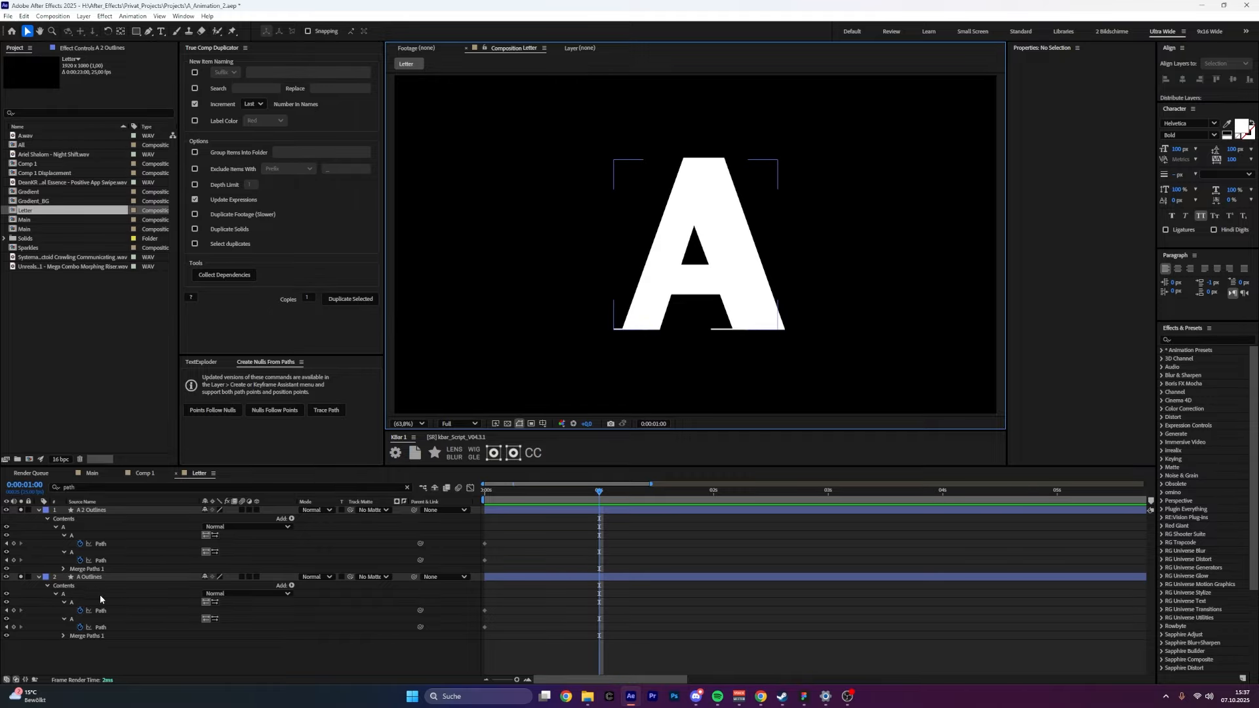
click(100, 543)
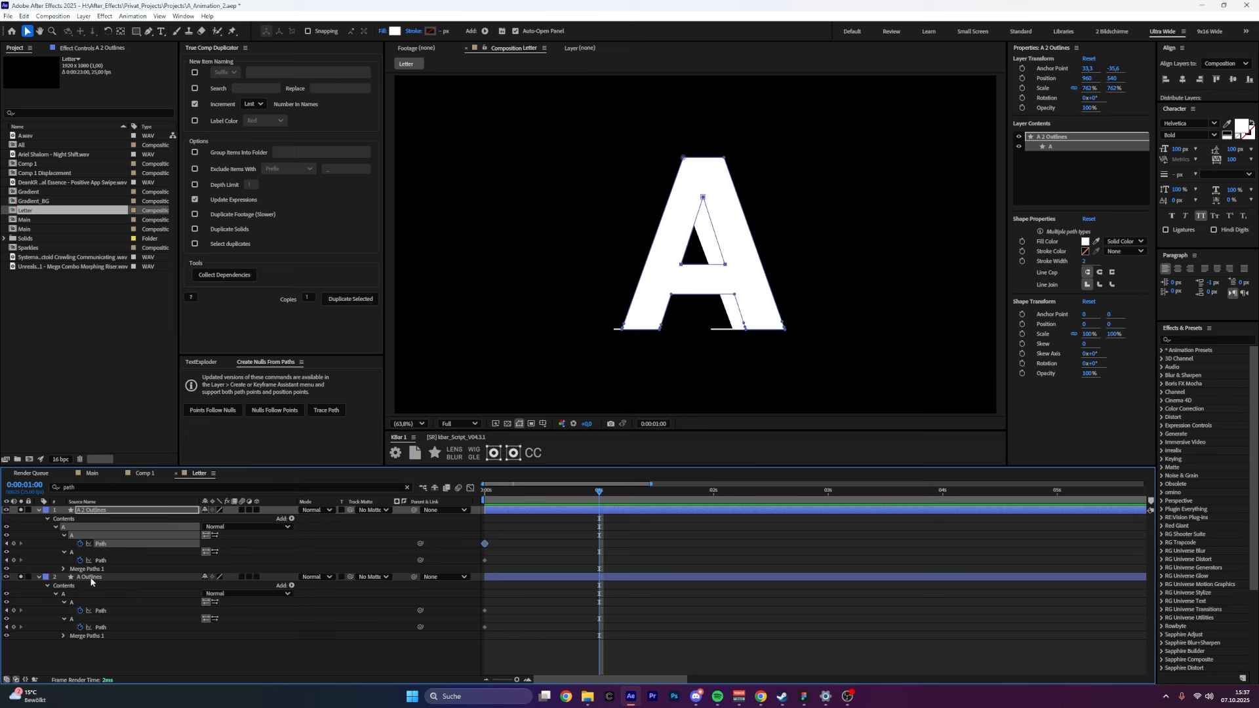
shift+click(105, 611)
click(105, 611)
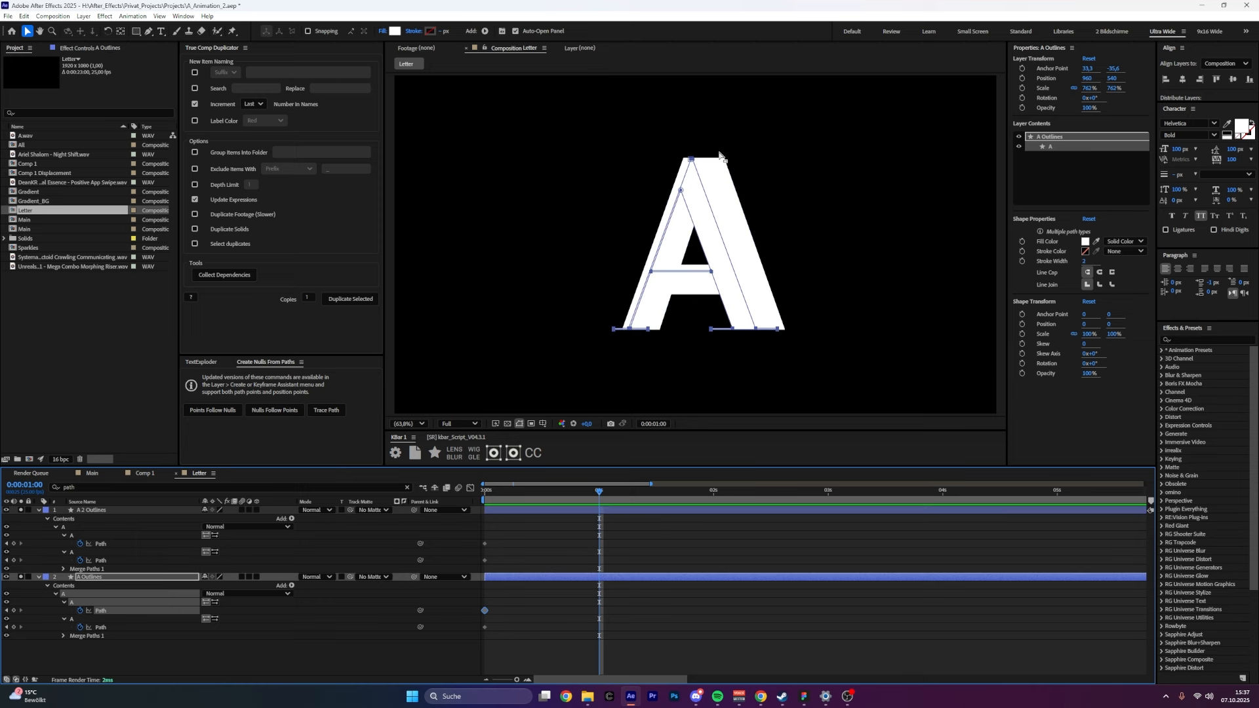
Copy the inner and outer path keyframes of A 2 Outlines onto the matching A Outlines paths at 1 second.
click(104, 544)
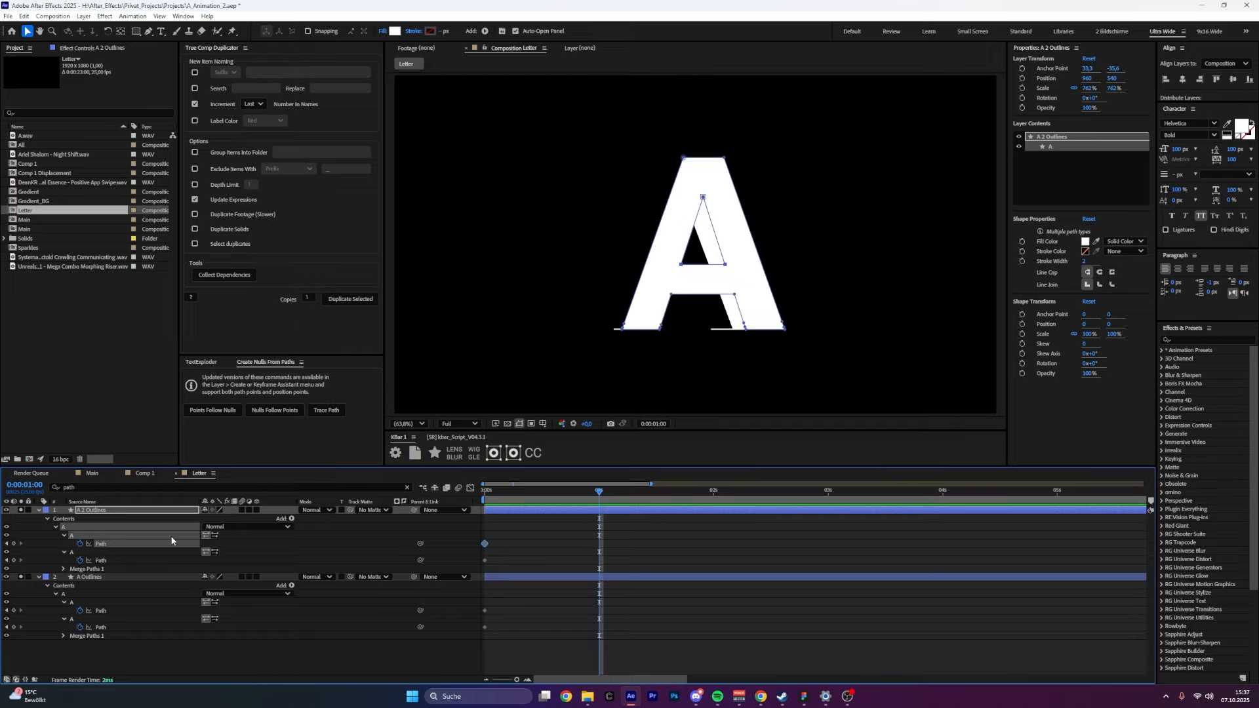
click(100, 627)
key(ctrl+v)
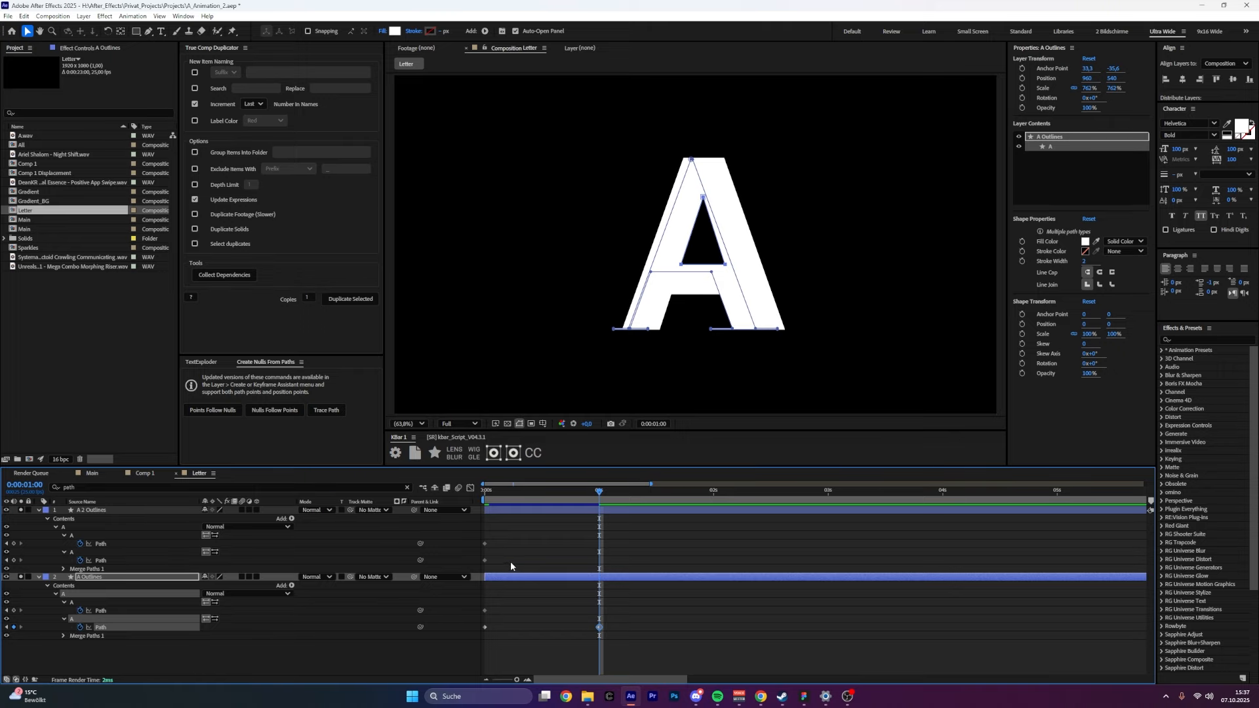
click(485, 561)
click(101, 611)
key(ctrl+v)
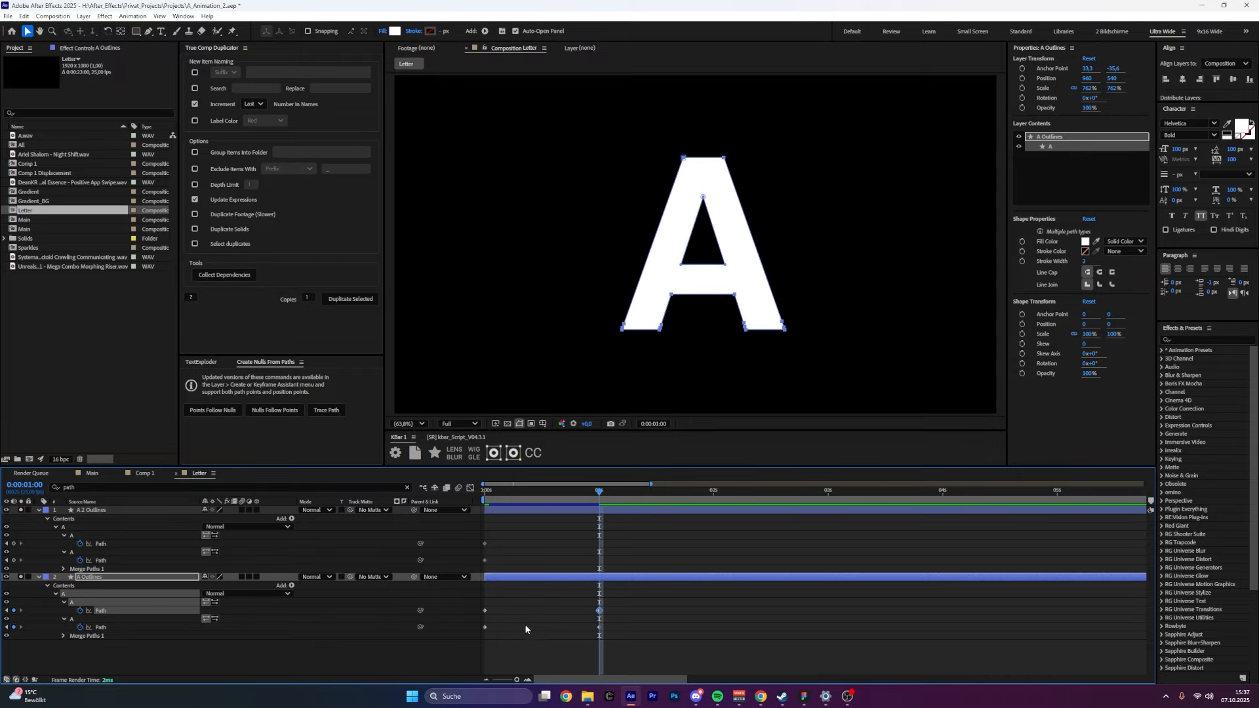
Preview the A Outlines morph from the serif A to the bold A from the first frame.
drag(598, 493, 445, 490)
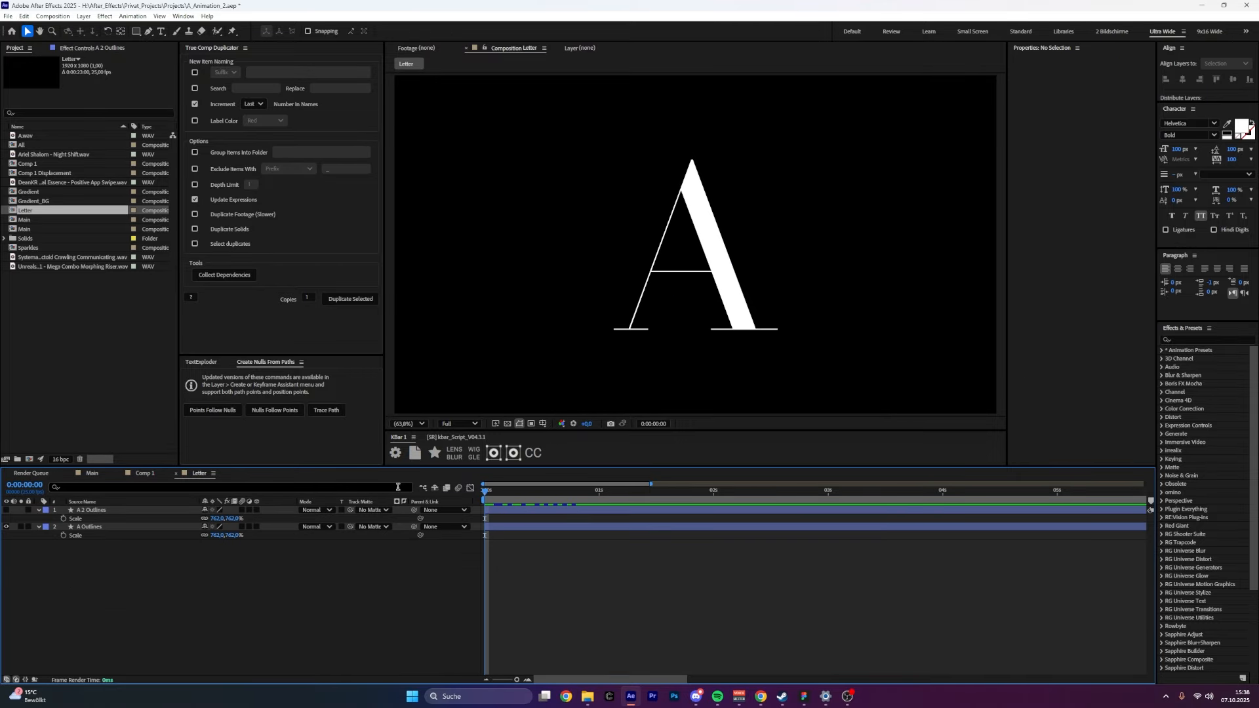
key(space)
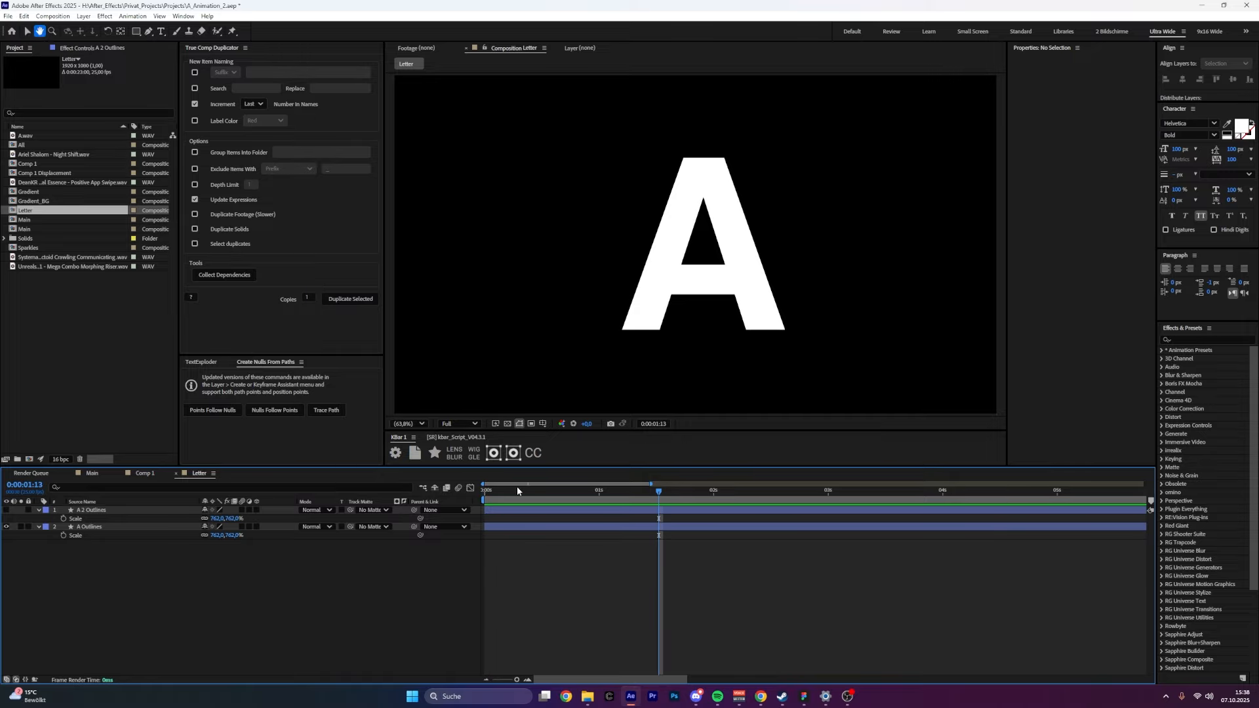
key(space)
key(u)
click(112, 518)
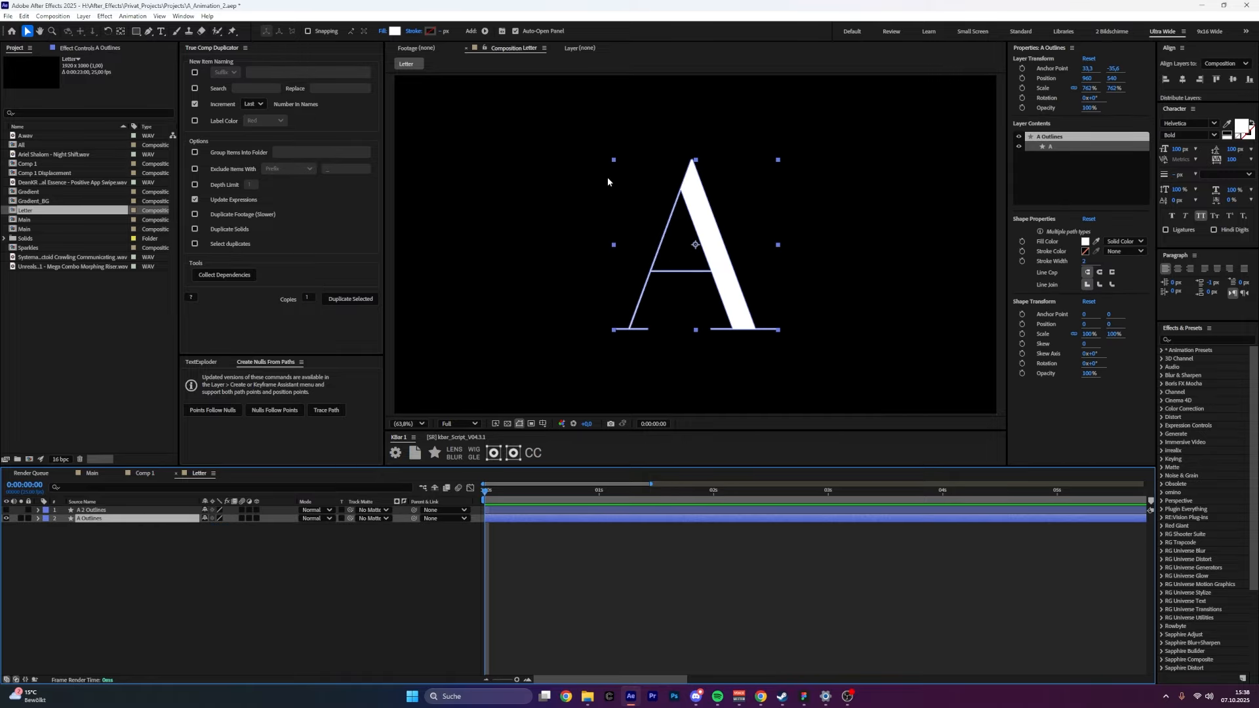
key(space)
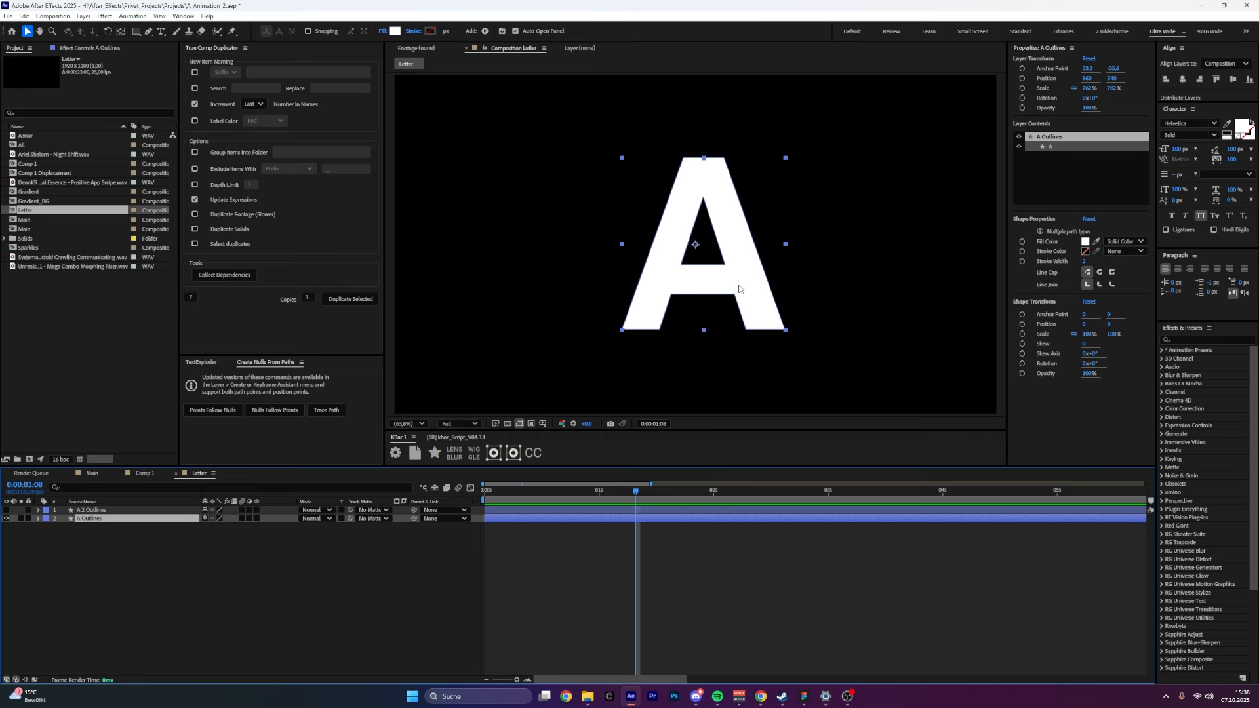
click(136, 547)
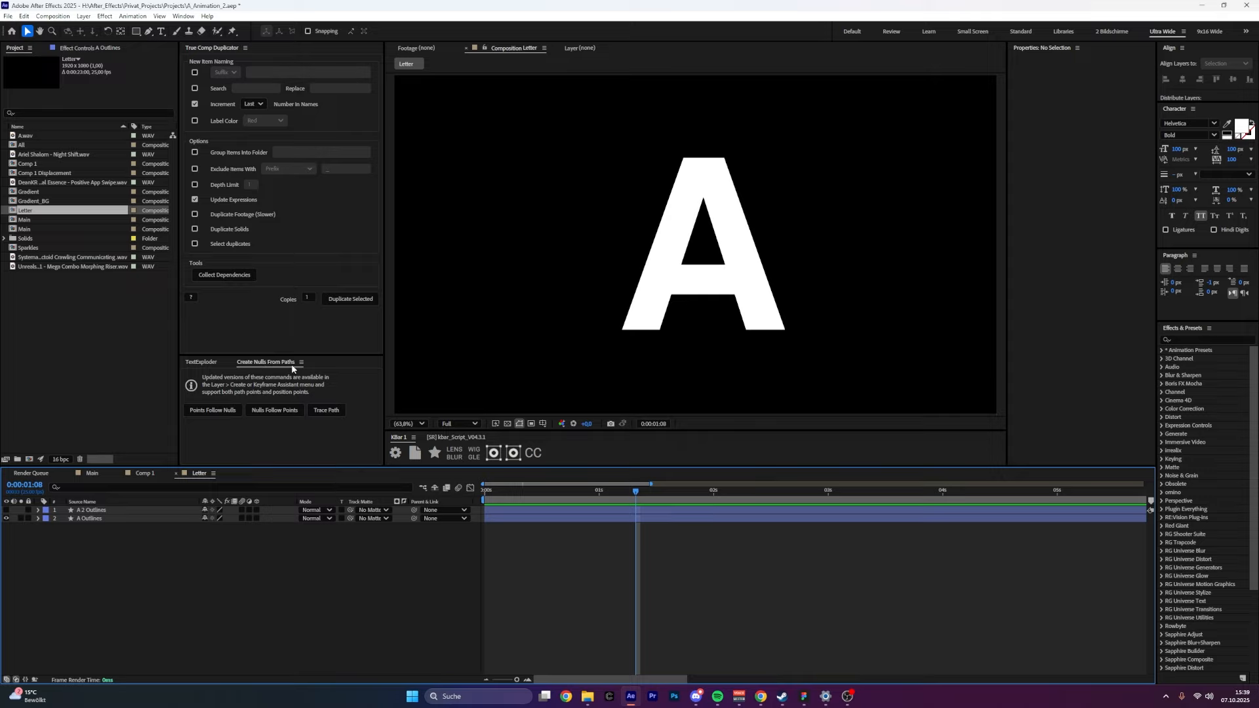
Generate control nulls for both A Outlines paths with the Points Follow Nulls command of Create Nulls From Paths.
click(183, 16)
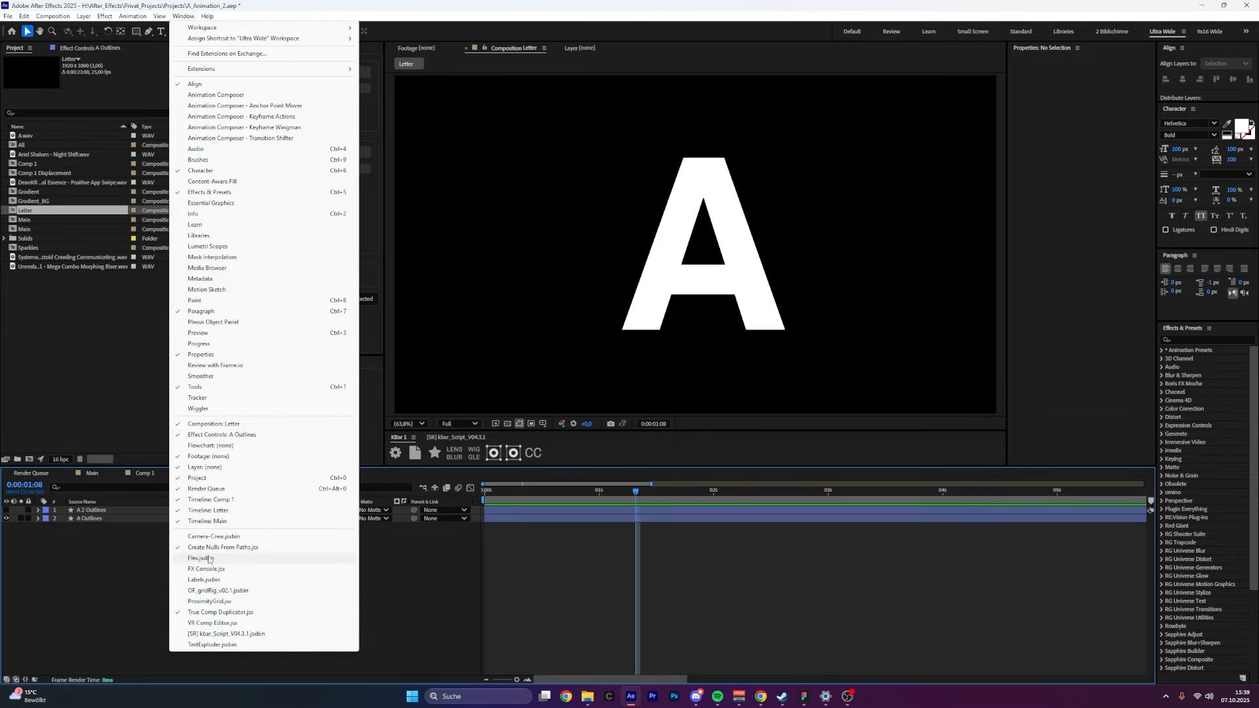
click(110, 569)
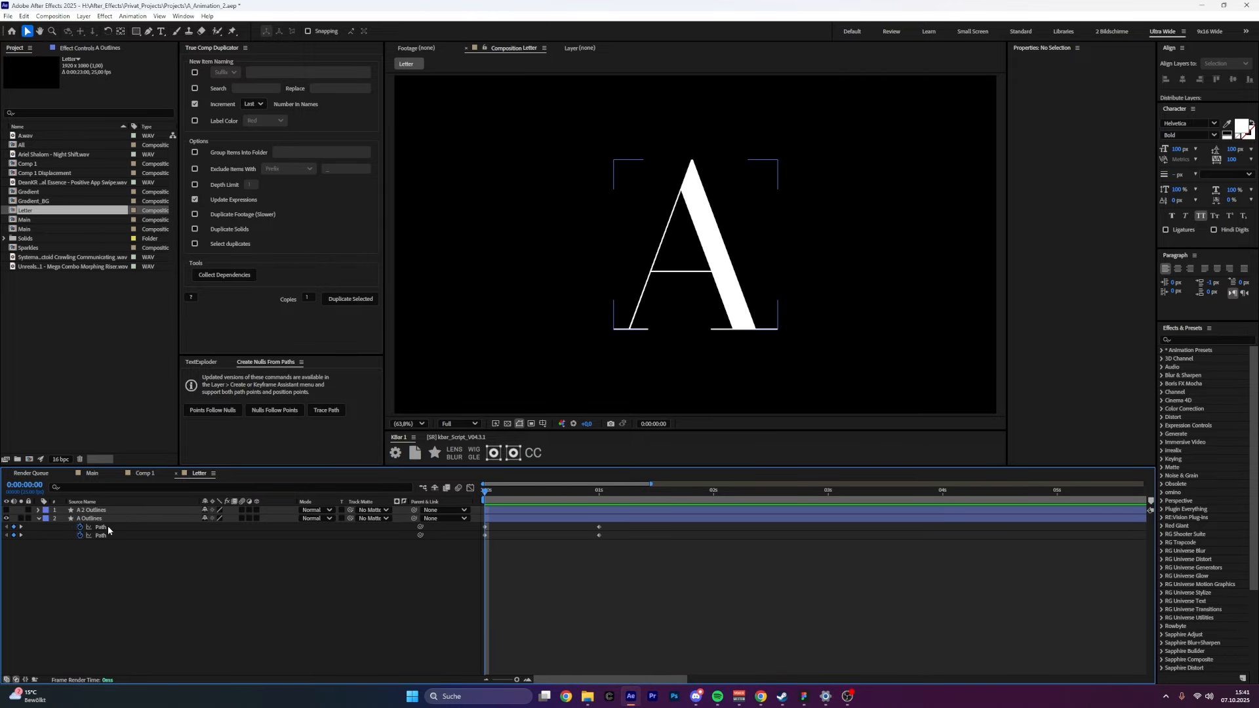
click(105, 529)
shift+click(104, 535)
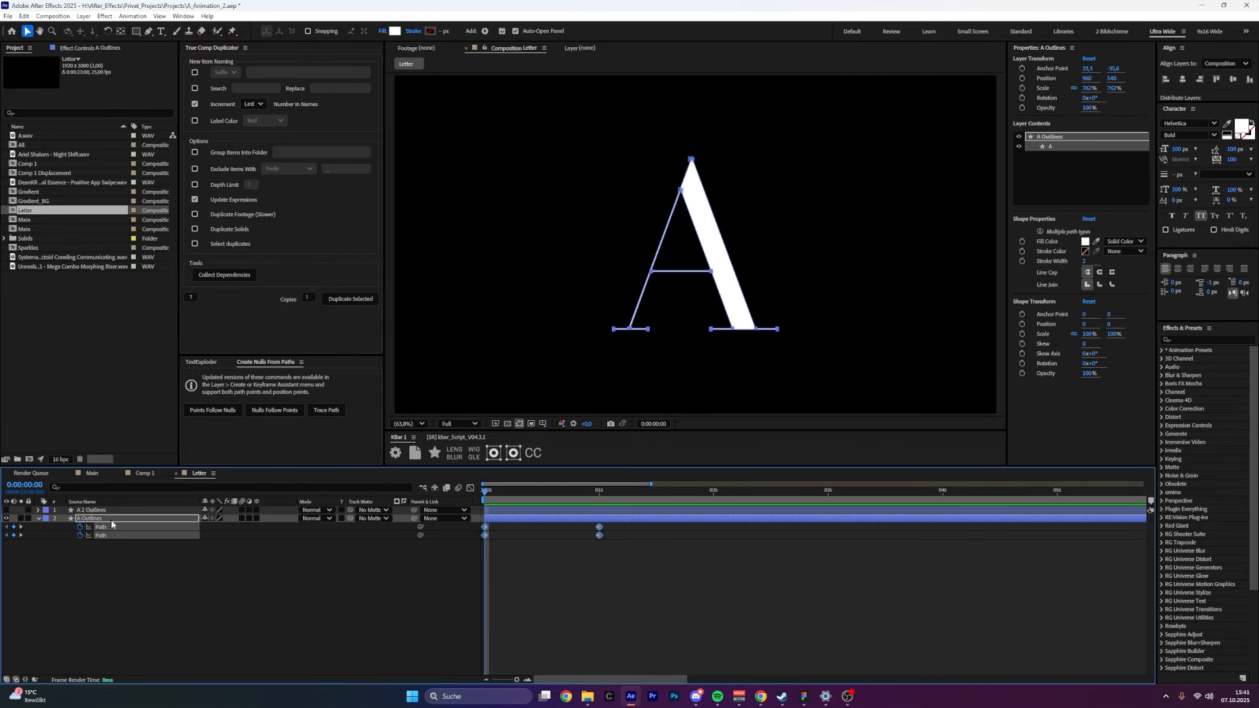
click(213, 411)
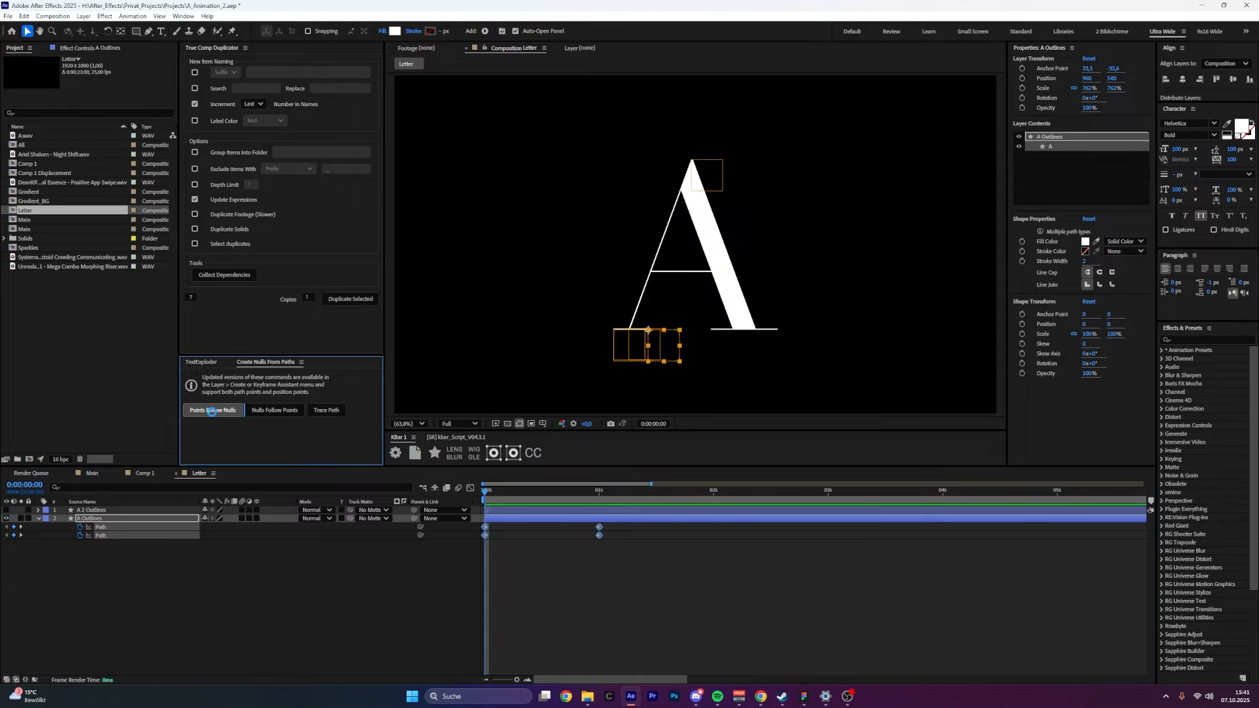
Generate control nulls for both A 2 Outlines paths with the Points Follow Nulls command.
click(96, 511)
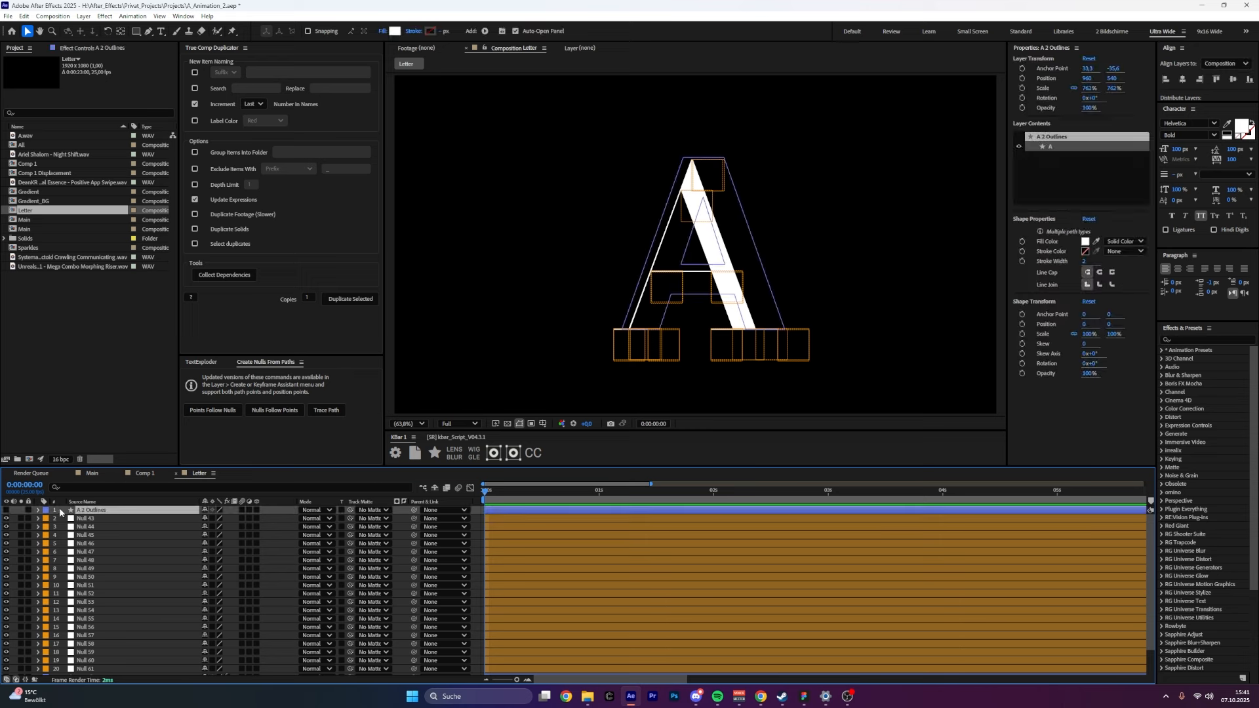
ctrl+click(105, 560)
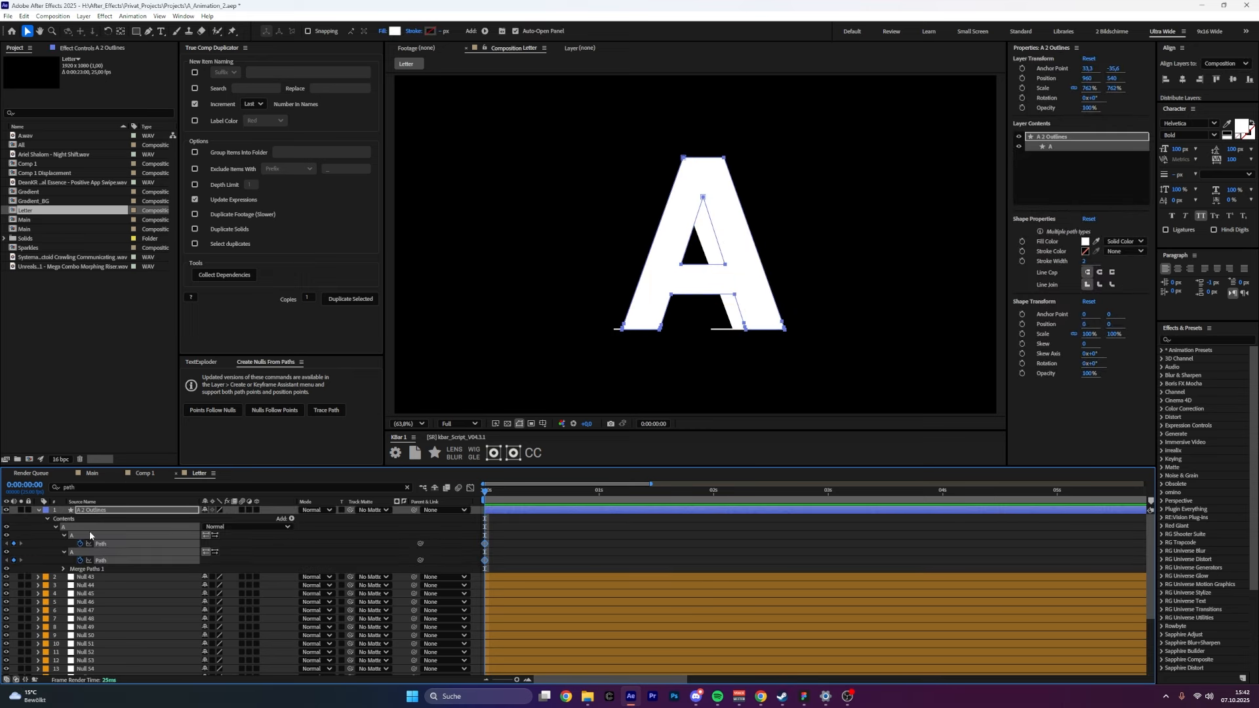
click(209, 414)
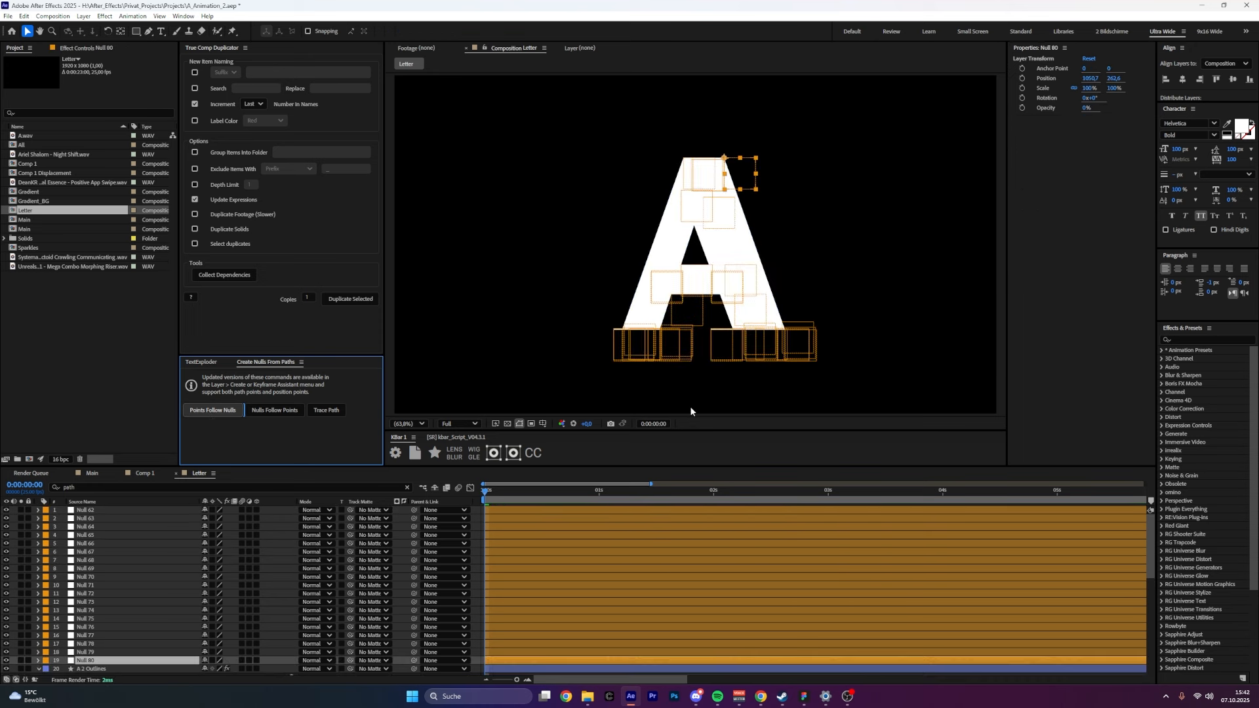
scroll(98, 555, up, 5)
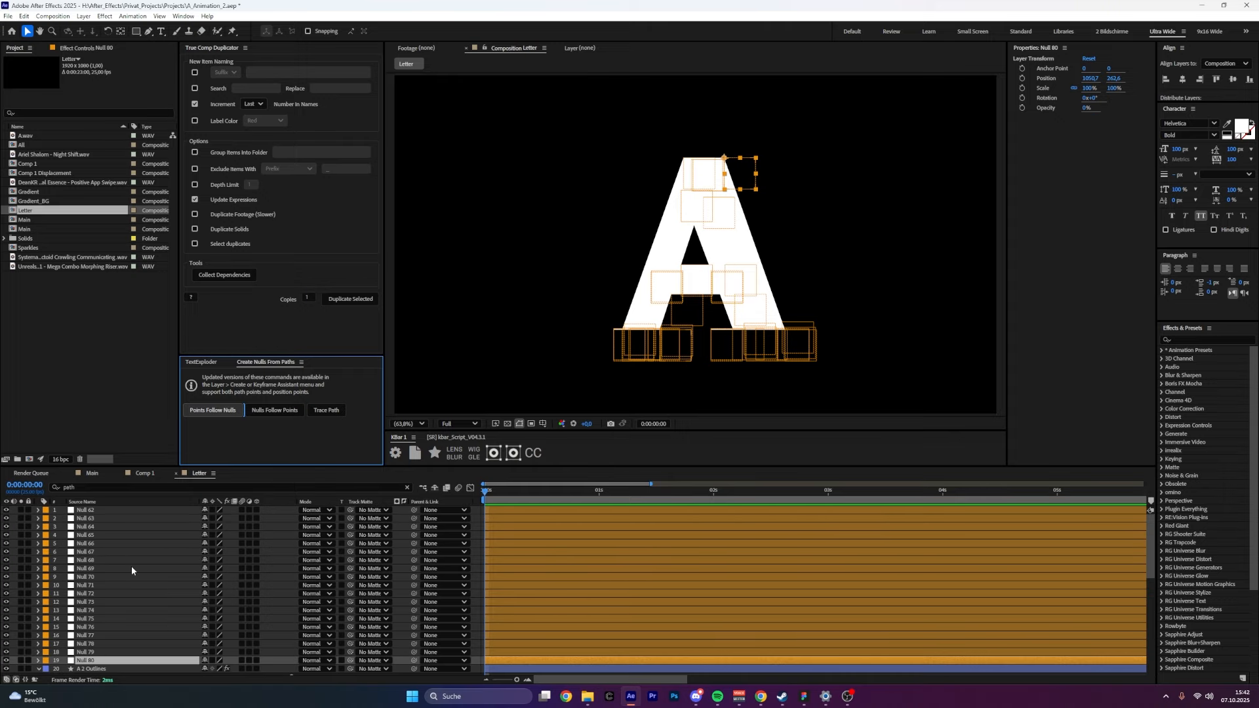
Examine the two null groups by selecting Null 62 to Null 80 and Null 43 to Null 61 in turn.
click(125, 502)
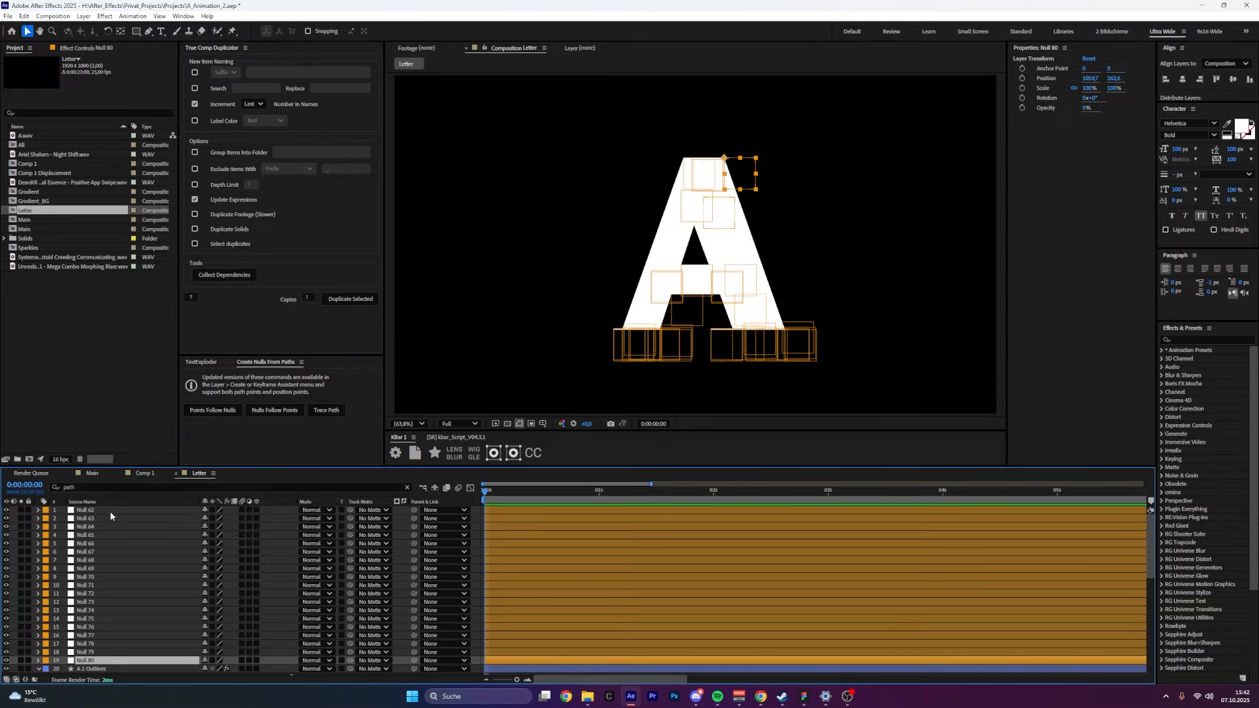
shift+click(118, 543)
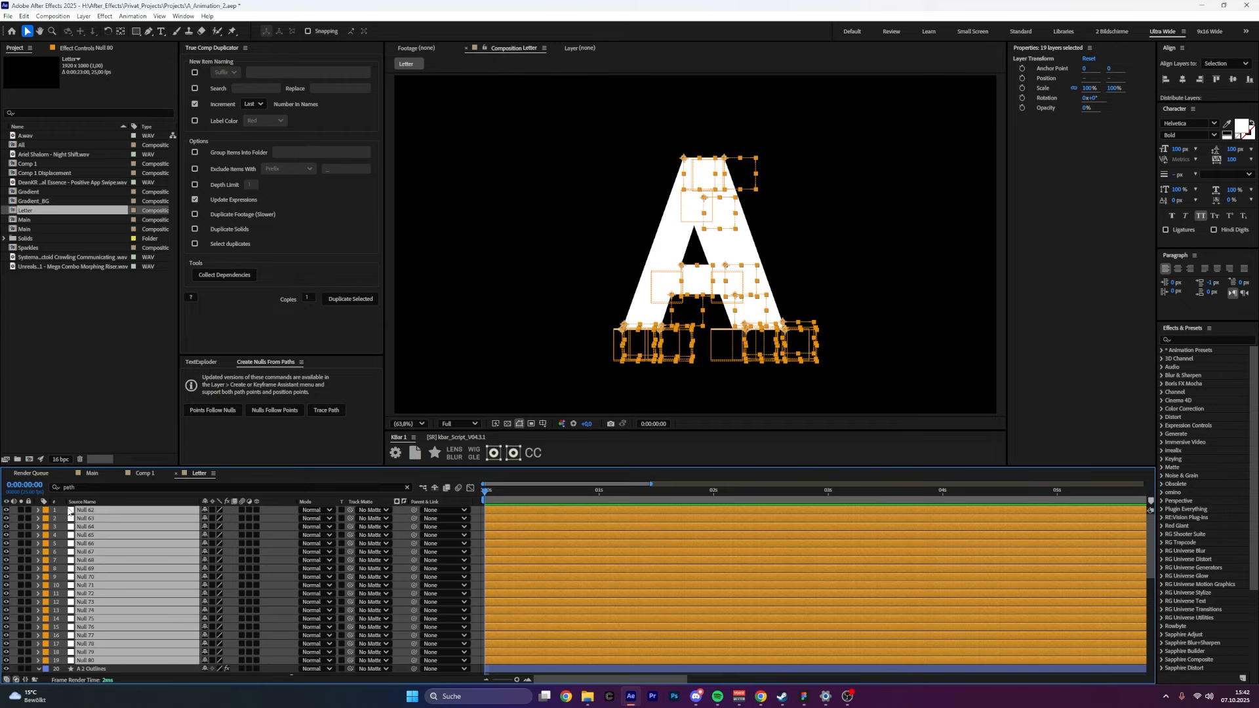
scroll(119, 593, down, 5)
click(100, 619)
scroll(100, 620, down, 5)
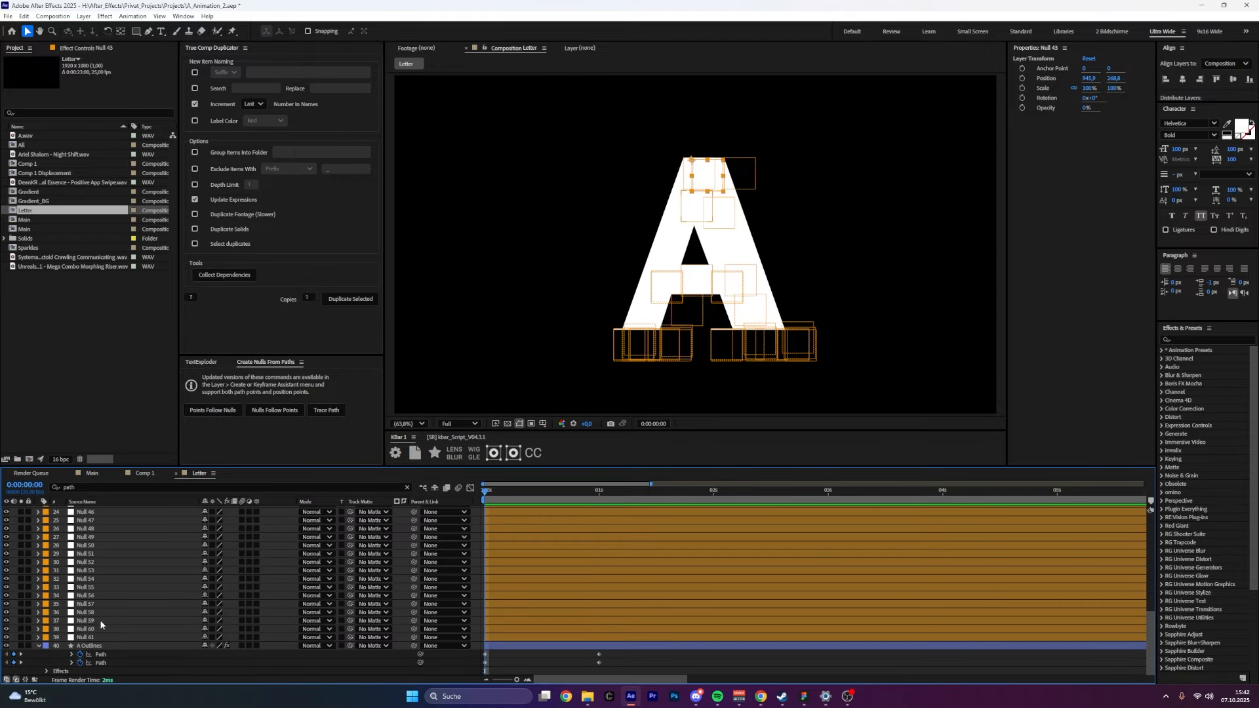
shift+click(109, 636)
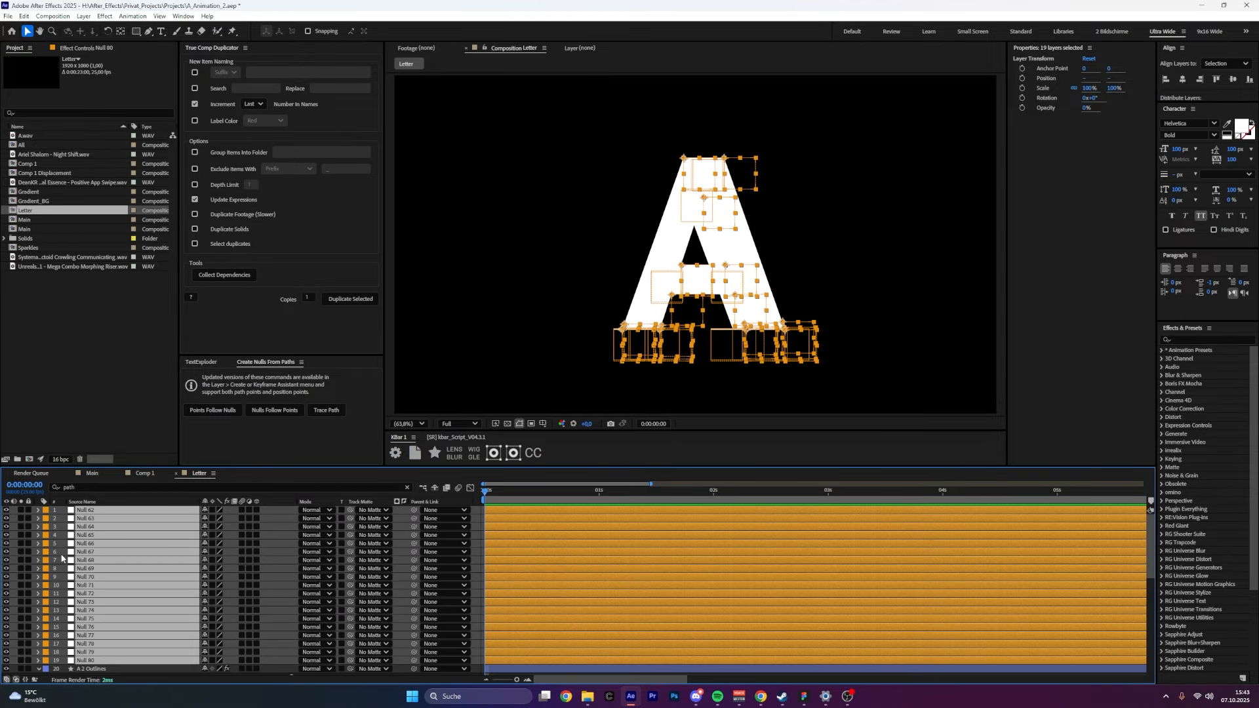
Label Null 62 to Null 80 green and add Position keyframes to all of them at the first frame.
click(45, 512)
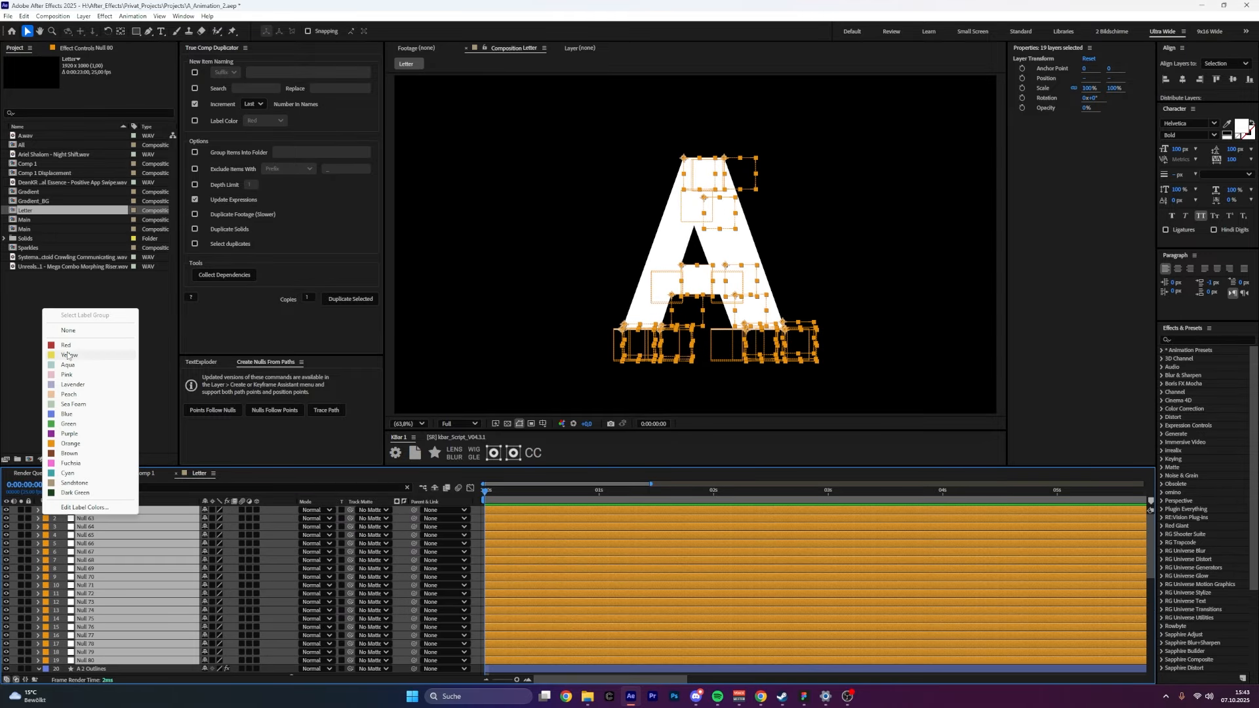
click(69, 424)
scroll(96, 608, down, 3)
shift+click(97, 587)
key(p)
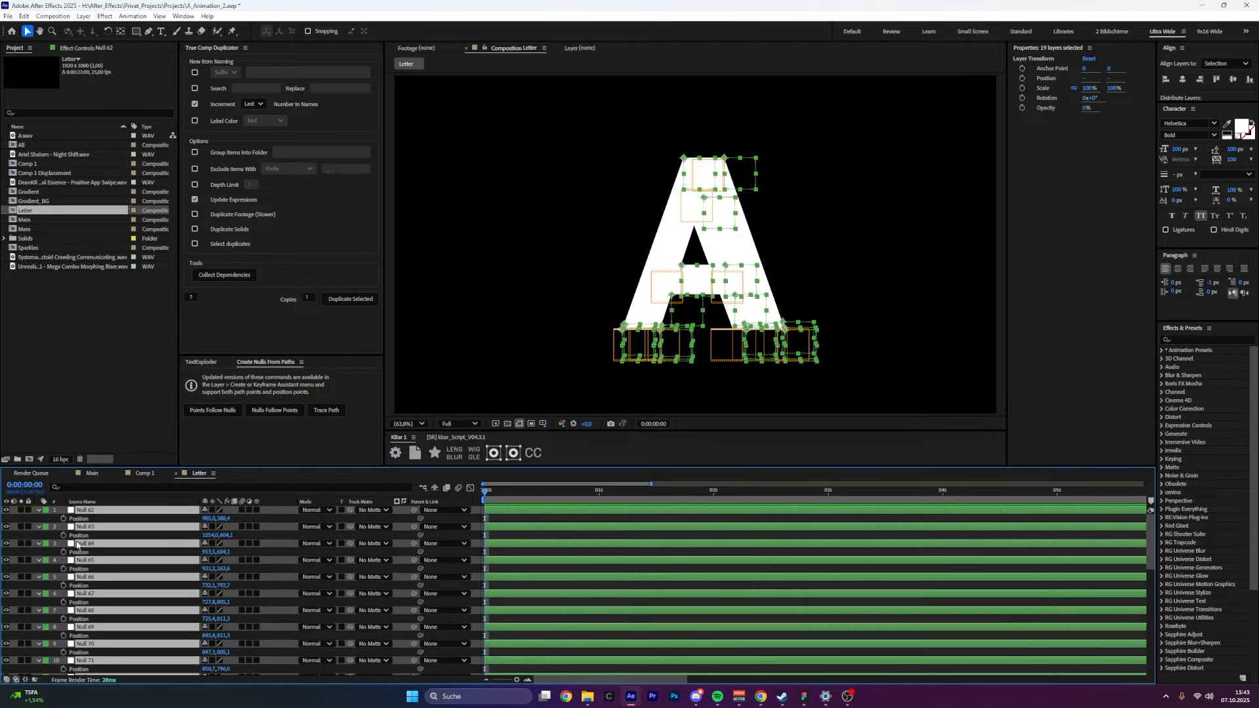
click(64, 518)
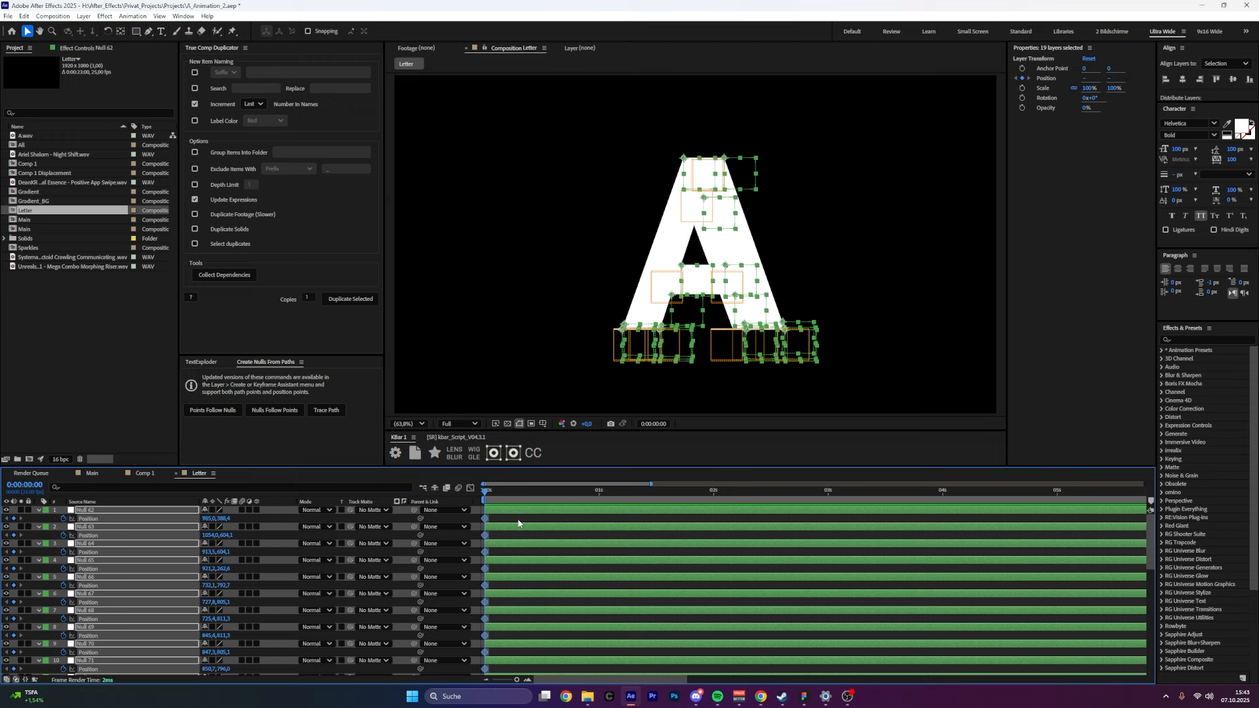
Compare the positions of Null 43 and Null 62 on the letter by selecting each in turn.
click(634, 281)
scroll(616, 282, up, 3)
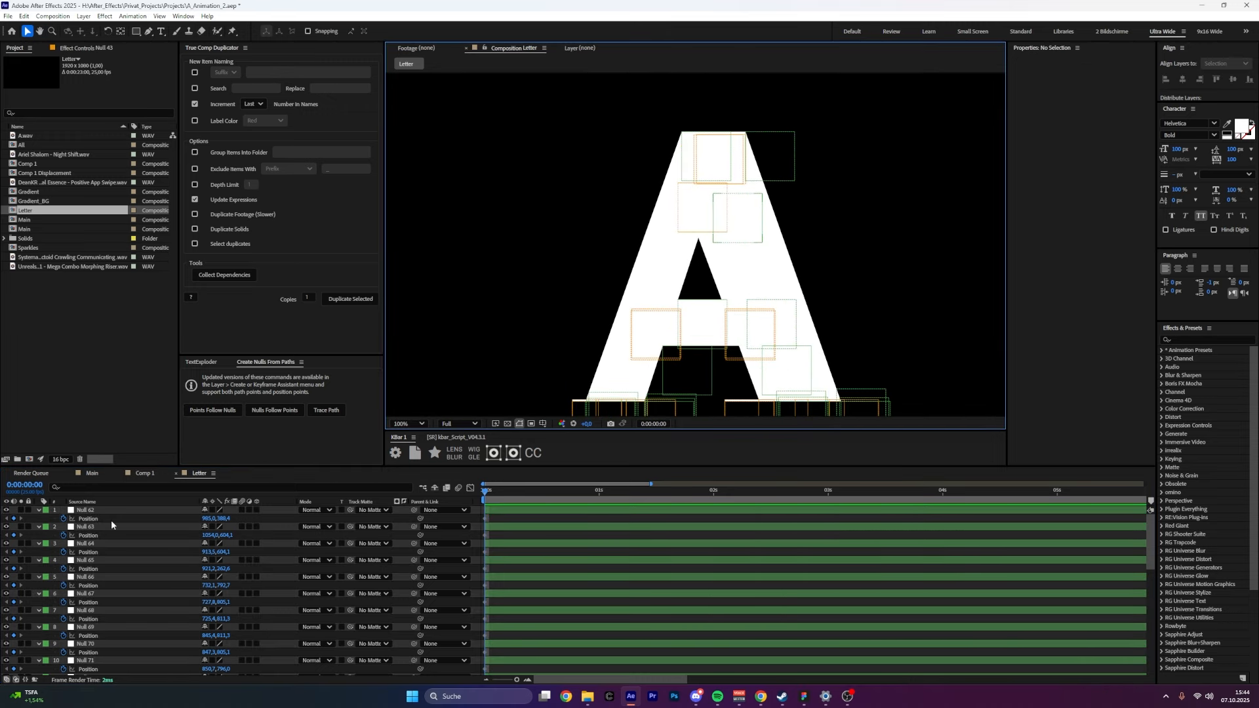
scroll(118, 577, down, 5)
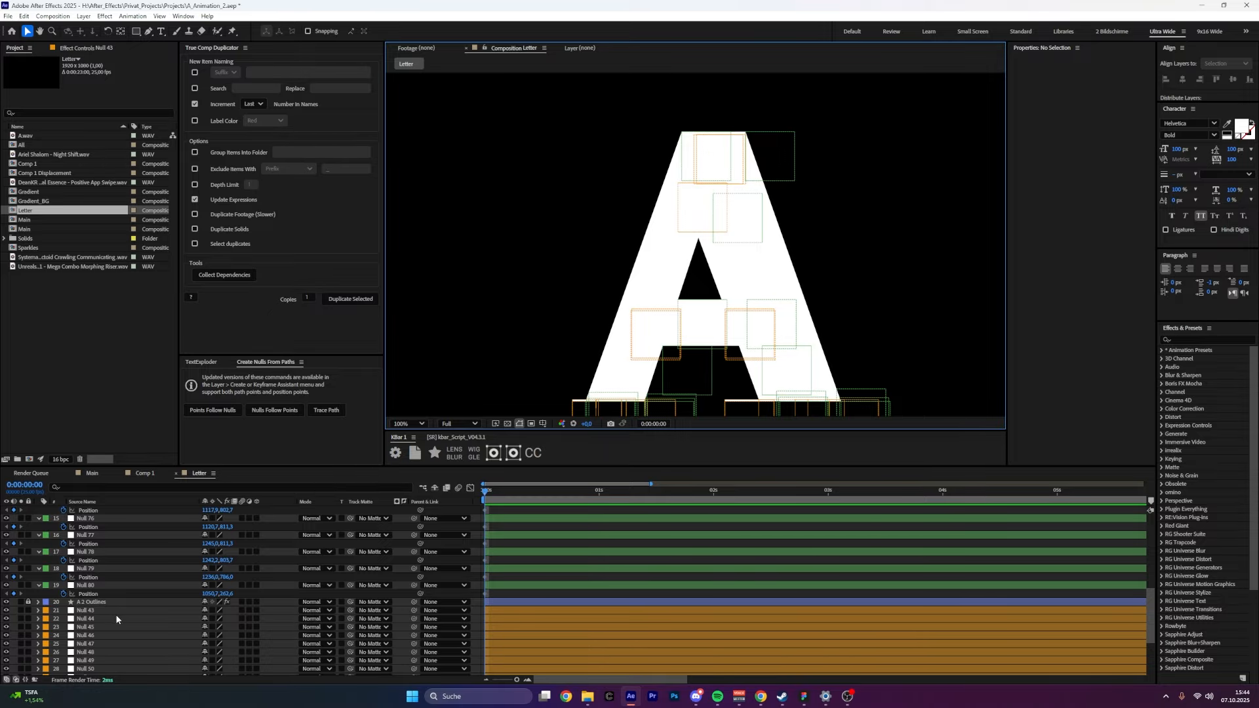
click(98, 611)
scroll(638, 224, up, 4)
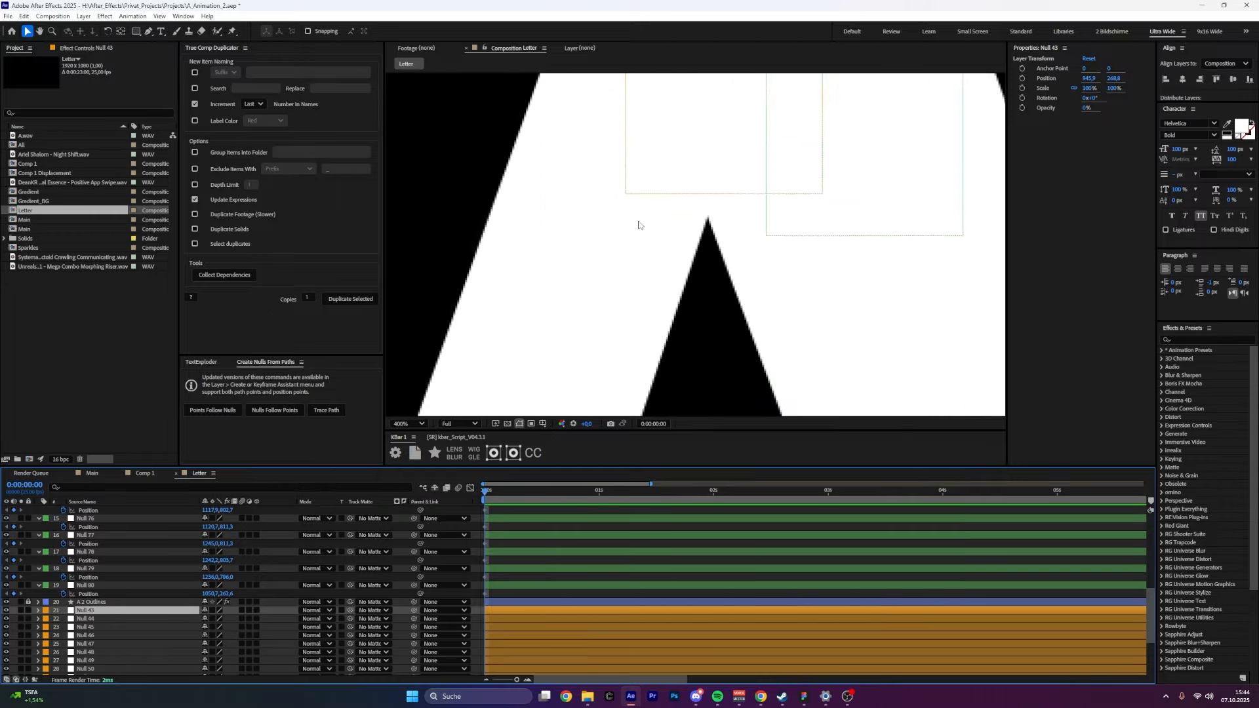
scroll(210, 529, up, 5)
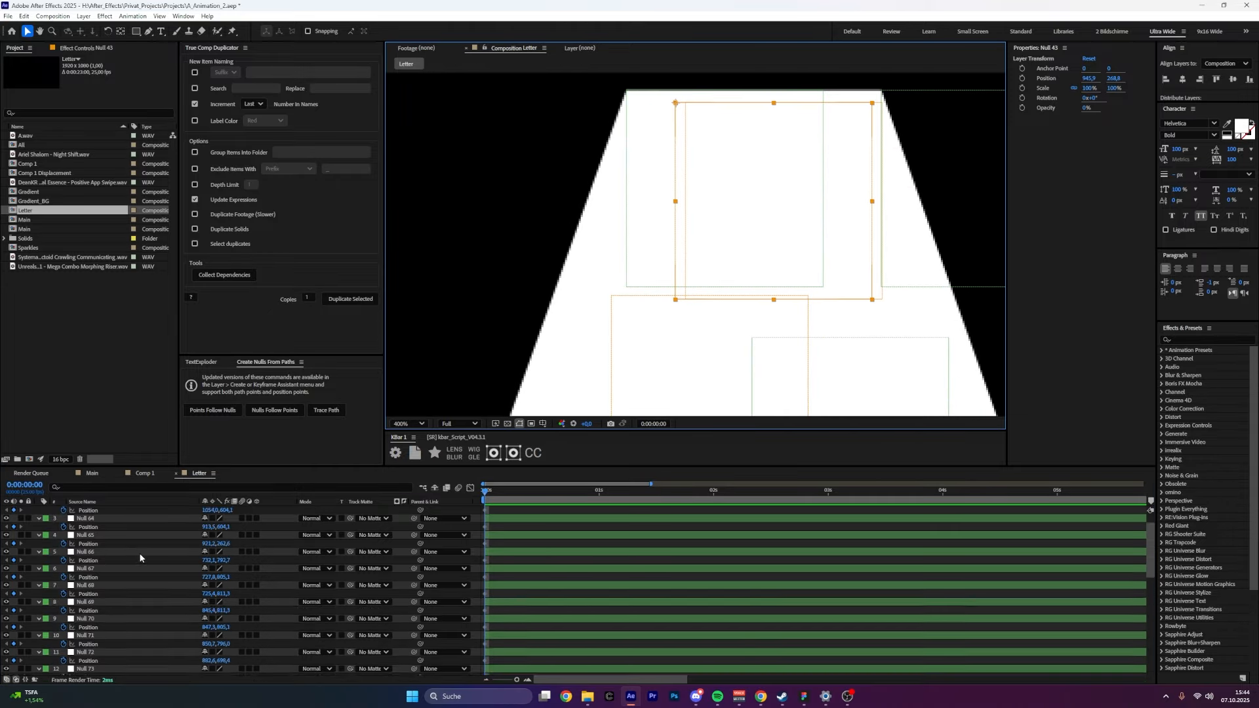
click(132, 511)
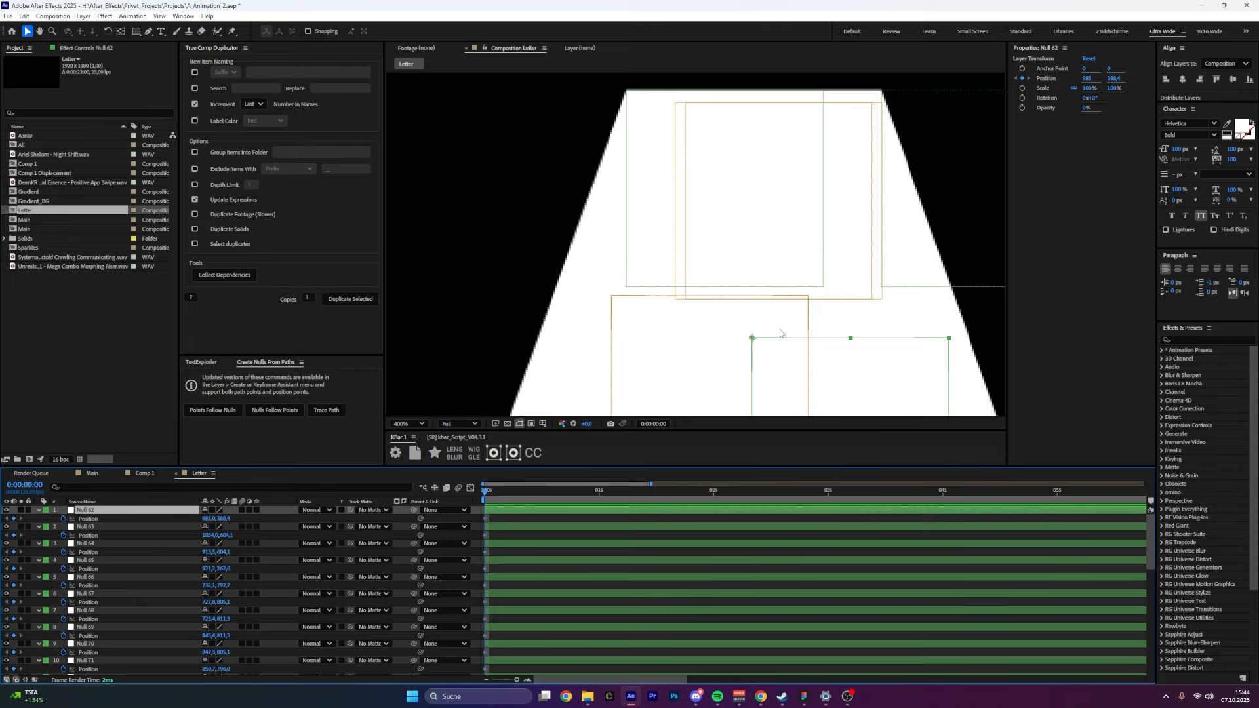
scroll(695, 244, down, 2)
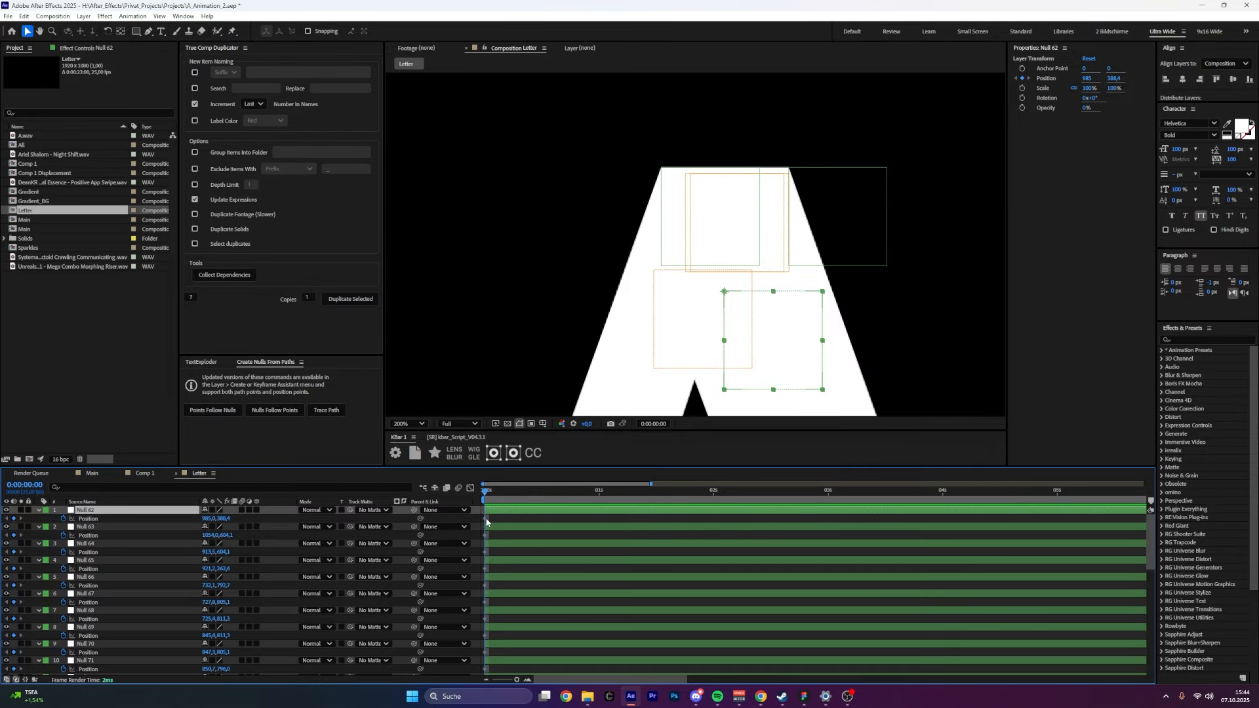
scroll(486, 524, down, 8)
click(101, 636)
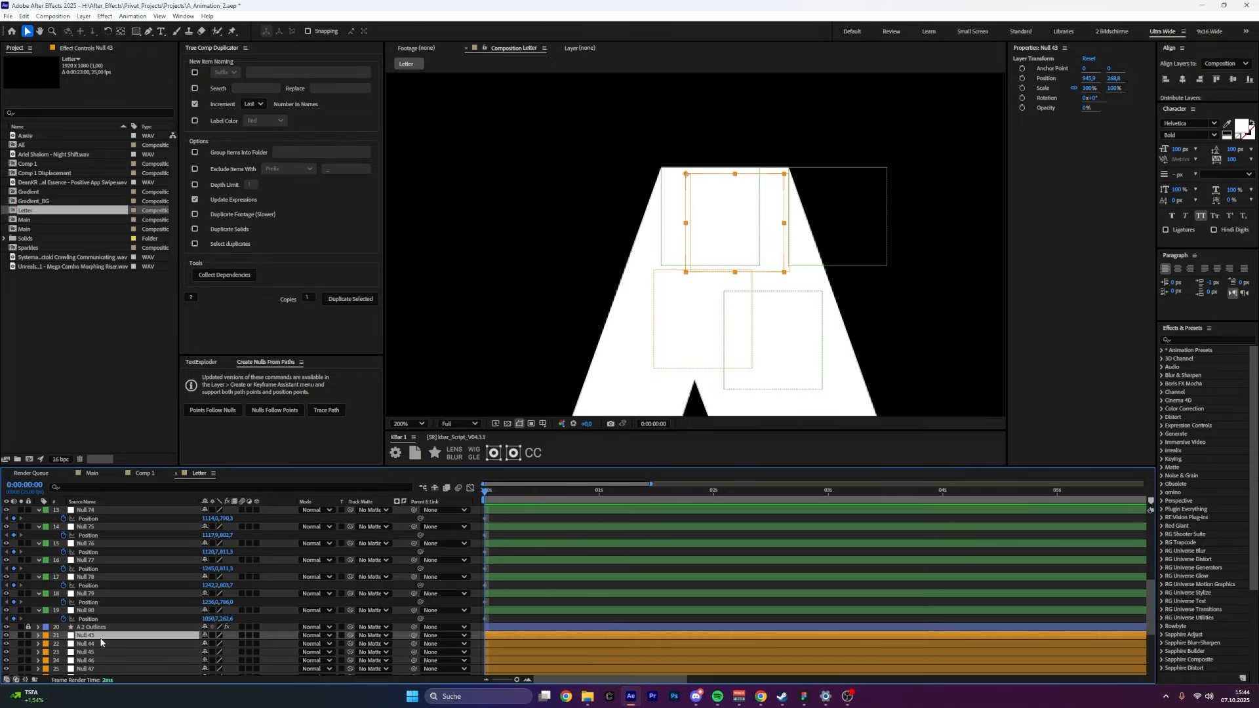
Copy the Position keyframe of Null 65 at the A's upper-left corner and move the current time to 0:00:01:00.
mouse_move(676, 213)
mouse_down()
mouse_move(736, 339)
mouse_move(733, 322)
mouse_move(685, 296)
mouse_move(668, 194)
mouse_up()
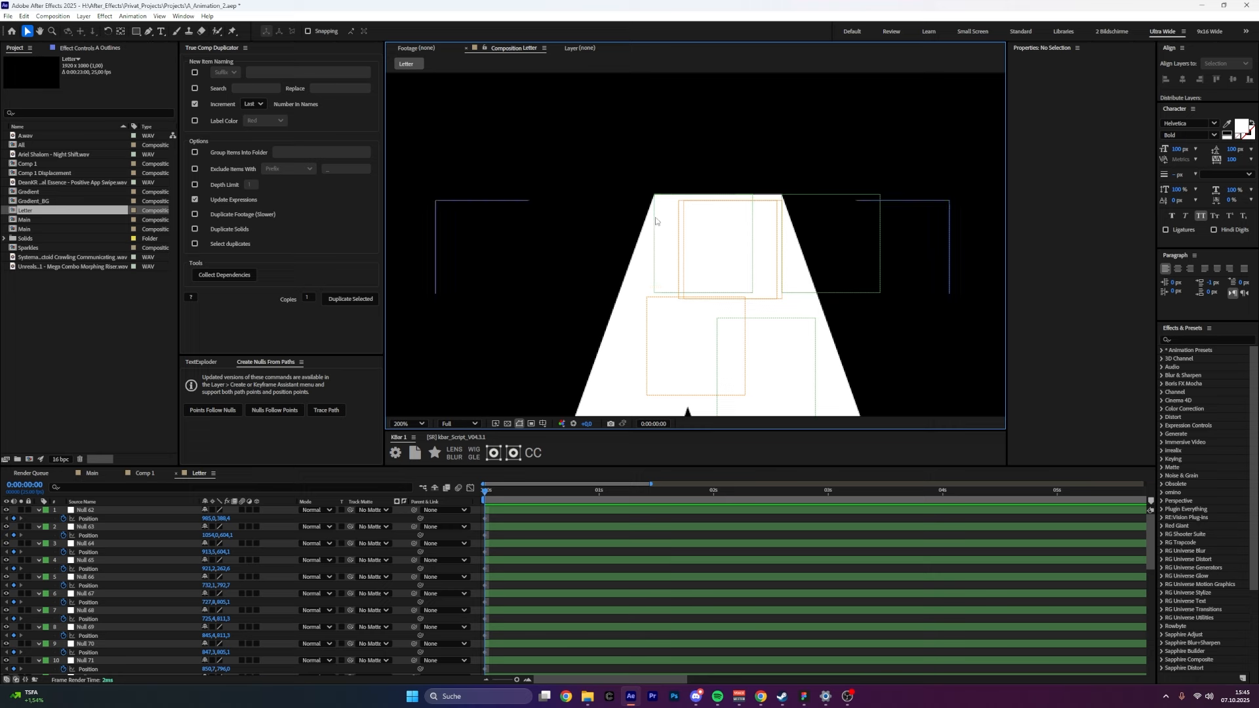
scroll(668, 222, up, 1)
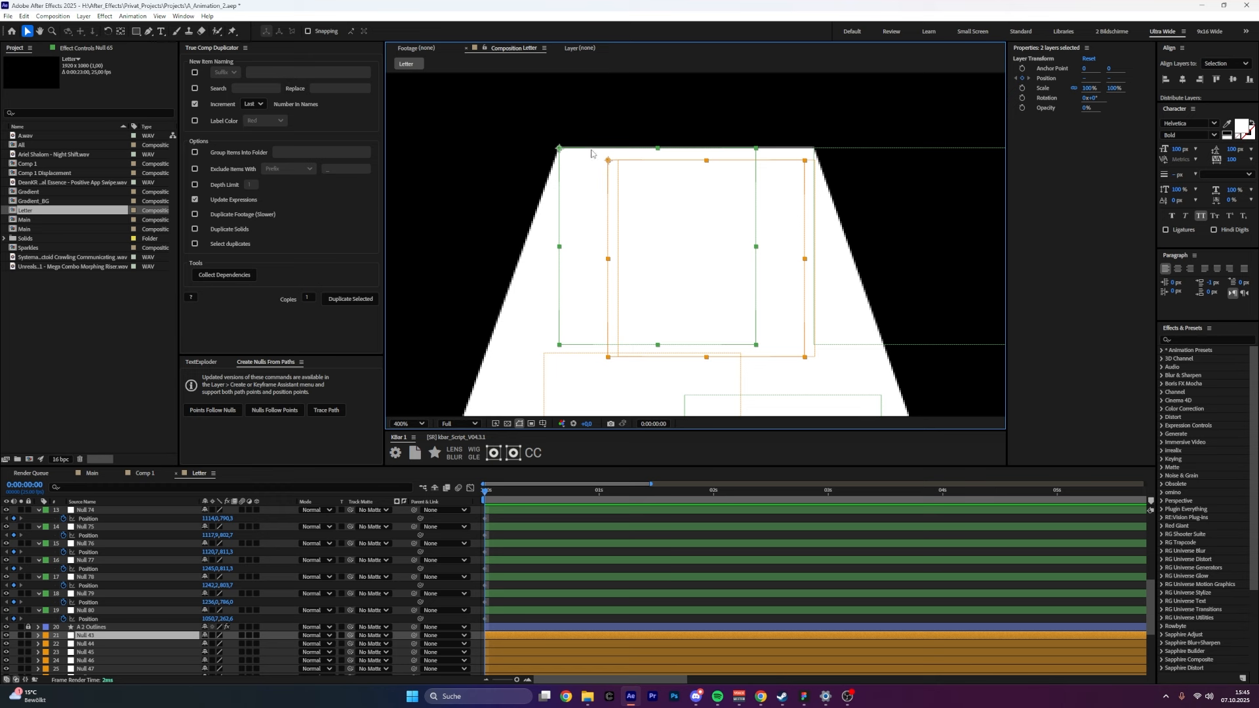
scroll(101, 562, up, 5)
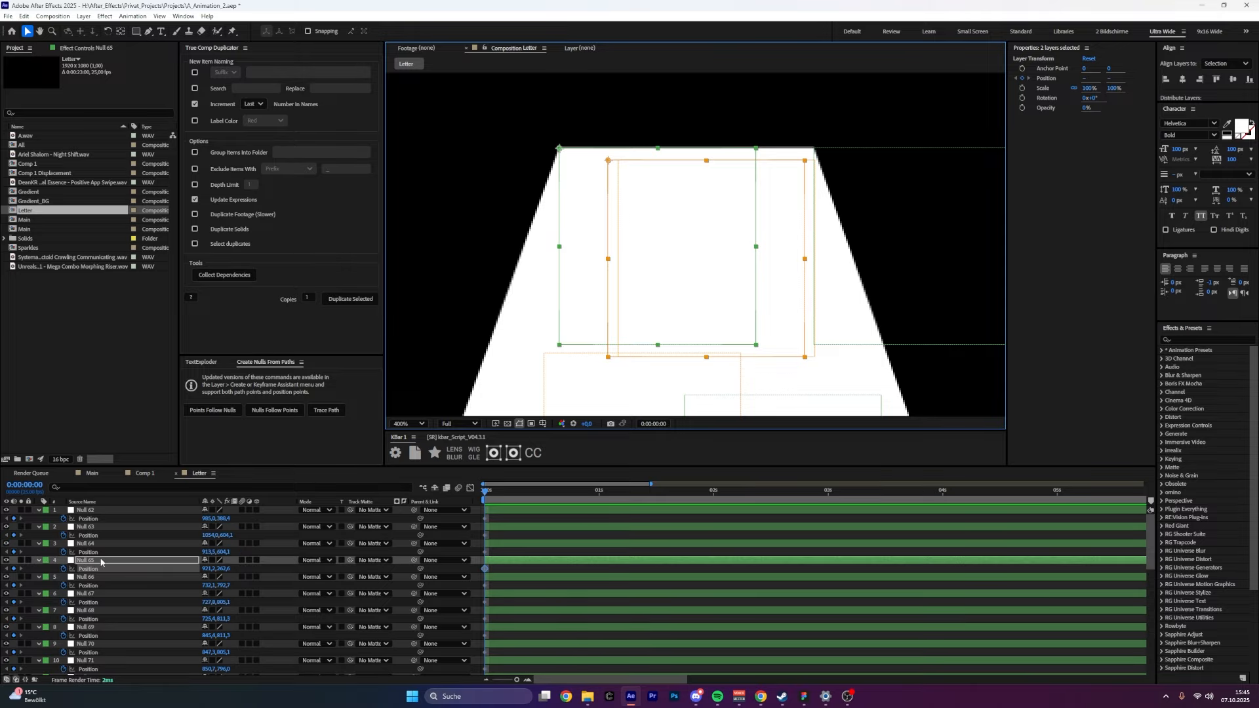
click(522, 574)
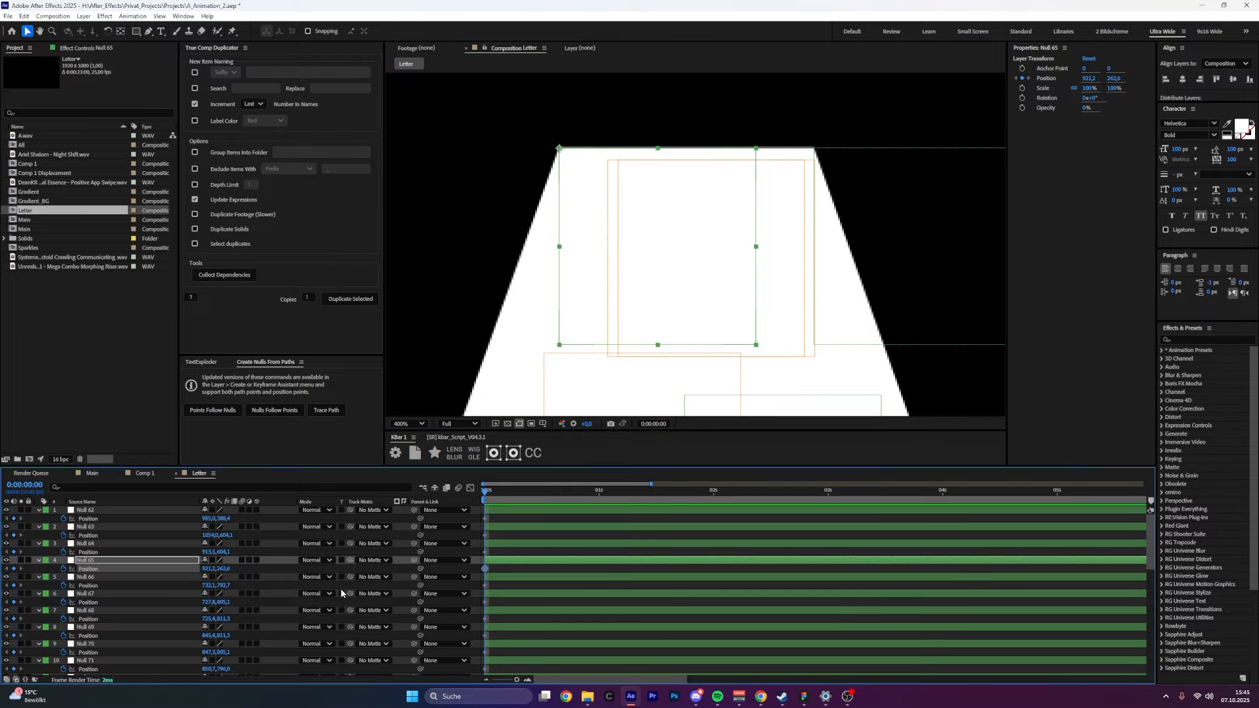
click(599, 495)
click(542, 587)
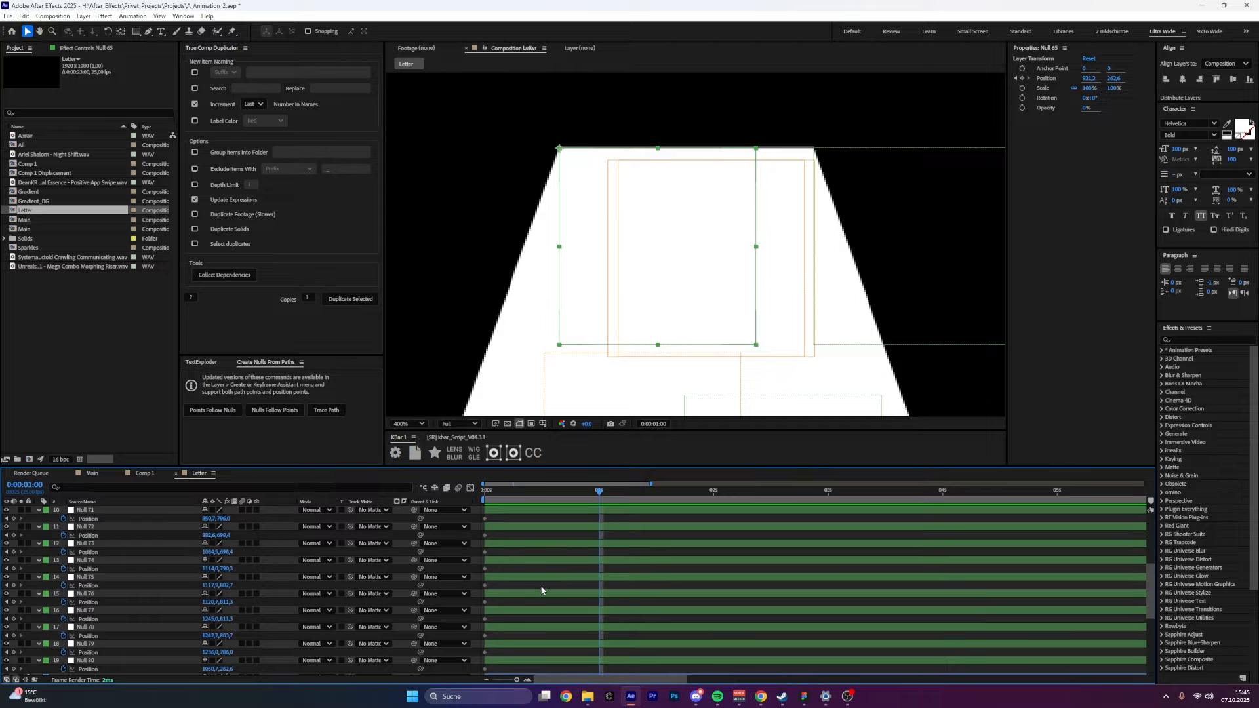
Add Position keyframes at the first frame to Null 43 through Null 61, and paste Null 65's position onto Null 43 at 0:00:01:00.
scroll(541, 587, down, 5)
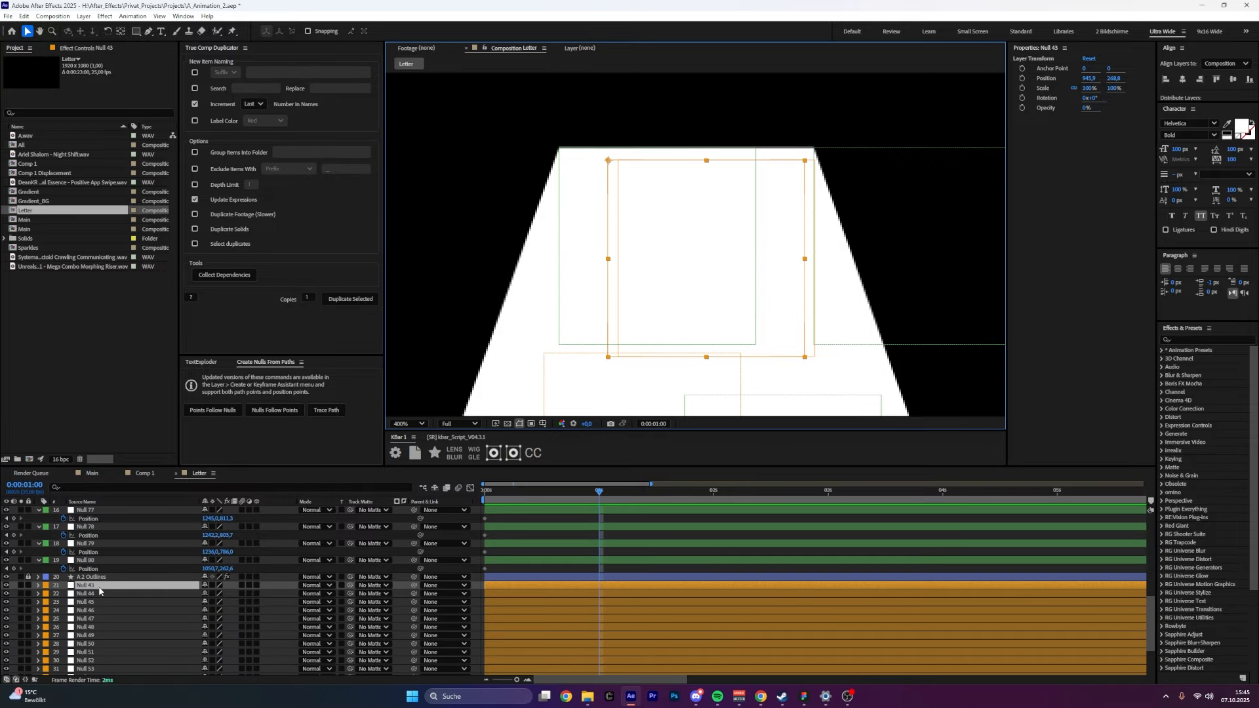
click(99, 591)
key(p)
scroll(113, 611, down, 3)
shift+click(92, 662)
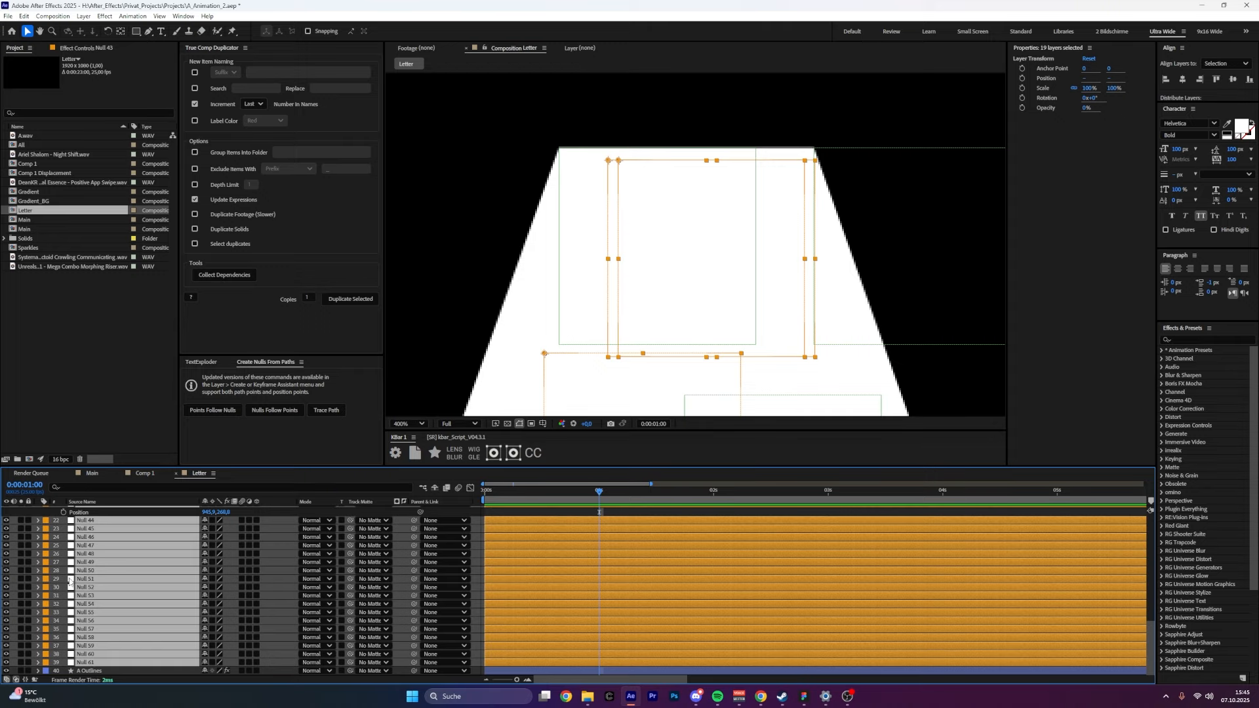
key(p)
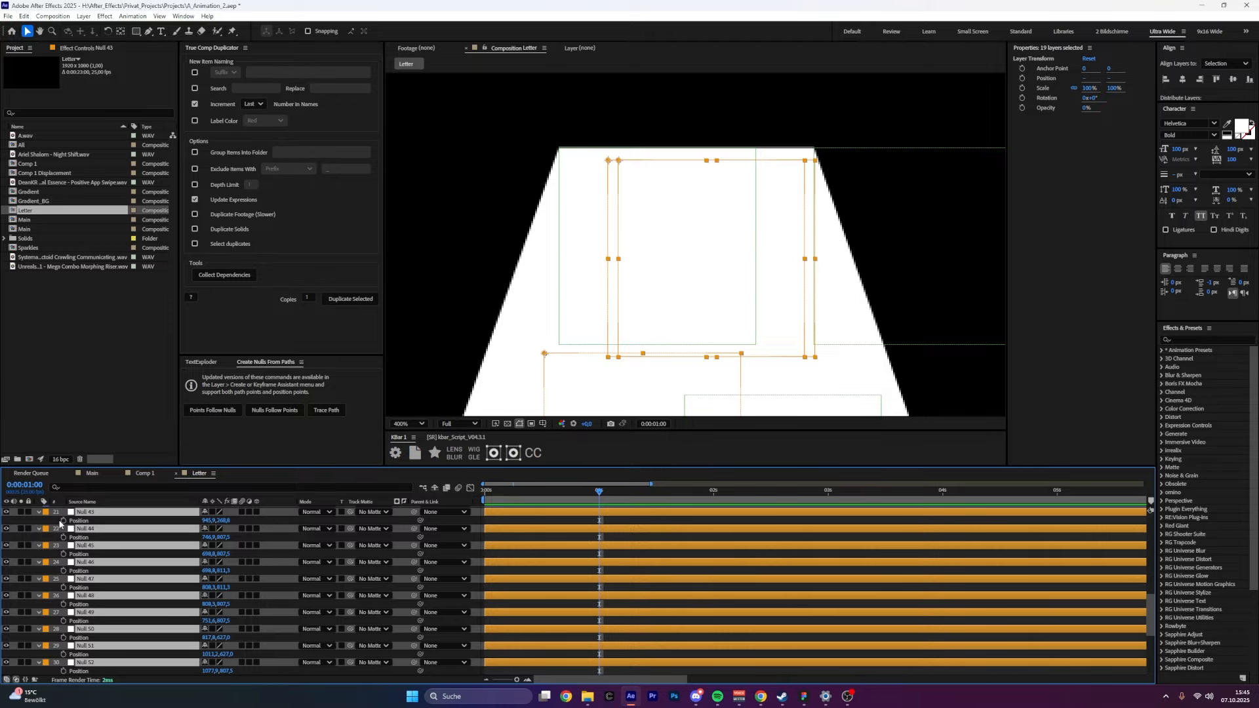
click(62, 521)
drag(599, 521, 486, 522)
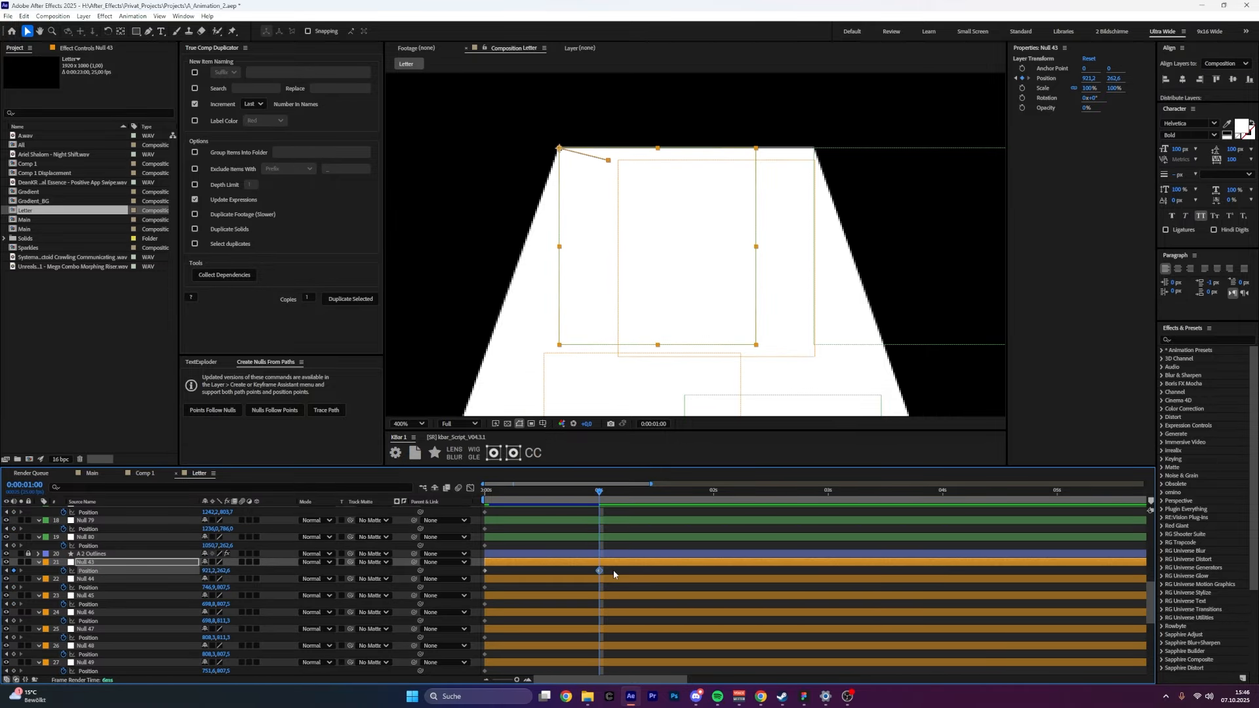
Delete the green Null 65 whose position has been transferred to Null 43.
scroll(612, 599, up, 8)
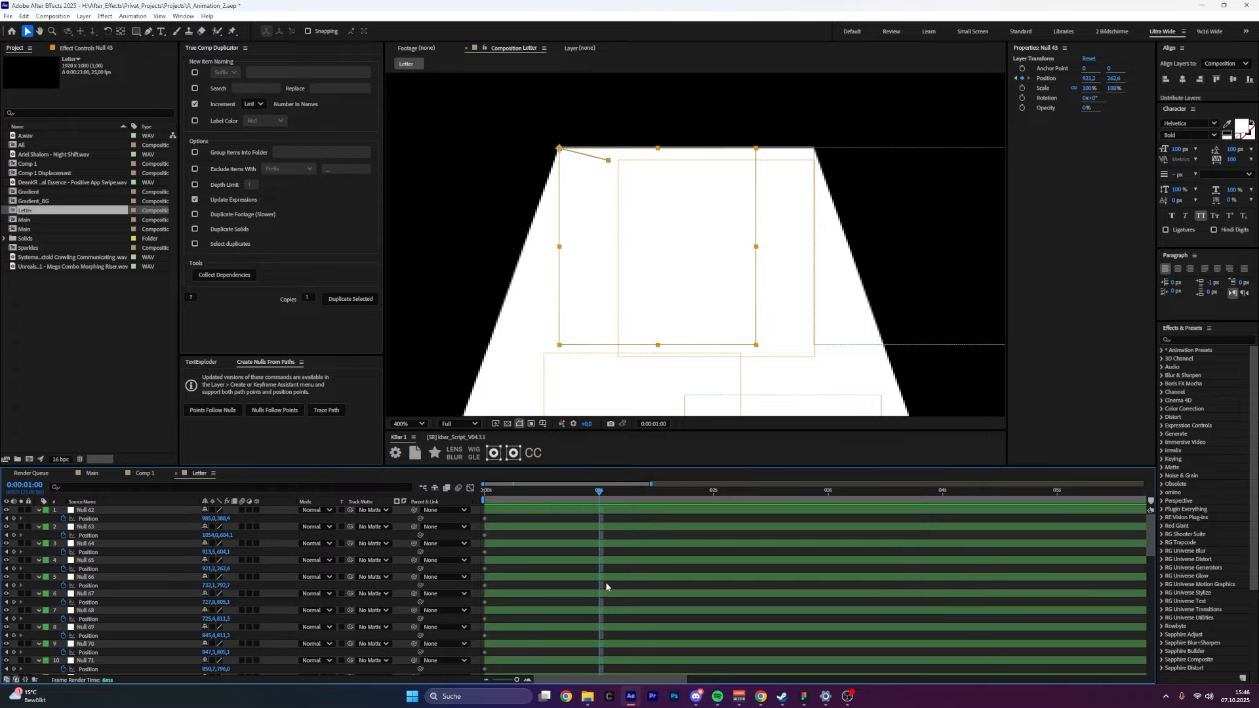
drag(728, 367, 689, 217)
scroll(689, 219, down, 1)
mouse_move(691, 406)
mouse_down()
mouse_move(694, 269)
mouse_move(700, 406)
mouse_up()
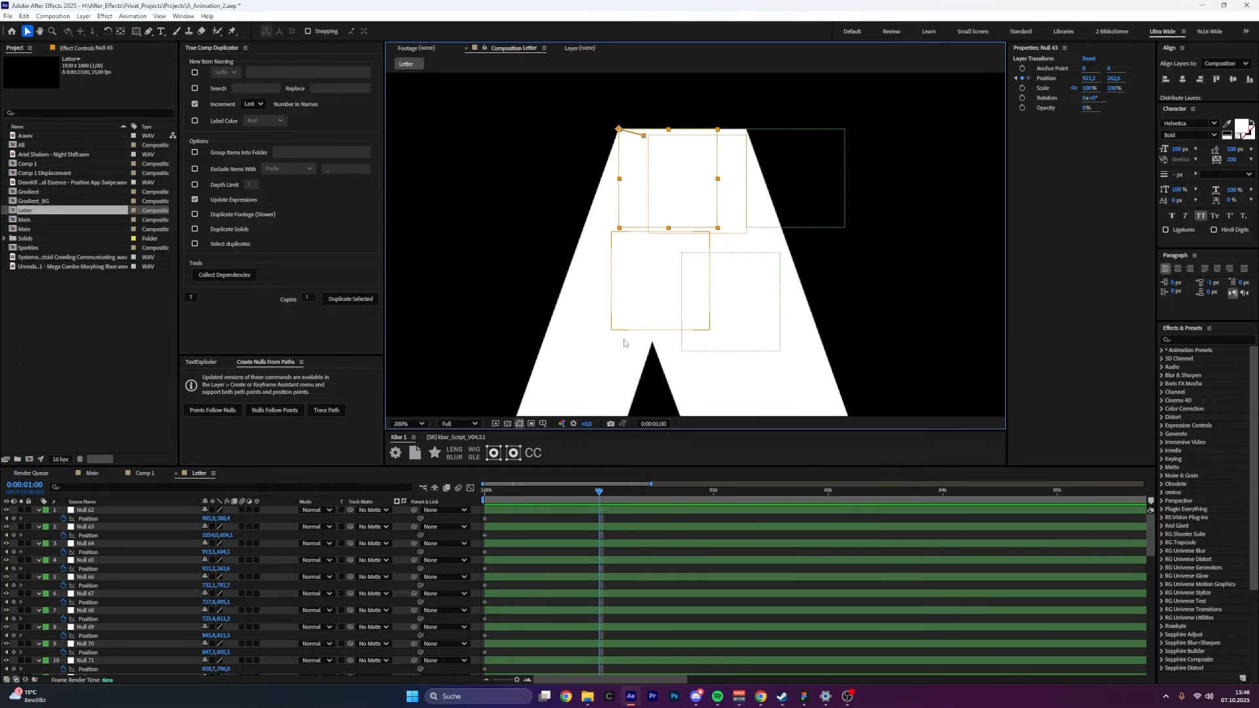
click(83, 561)
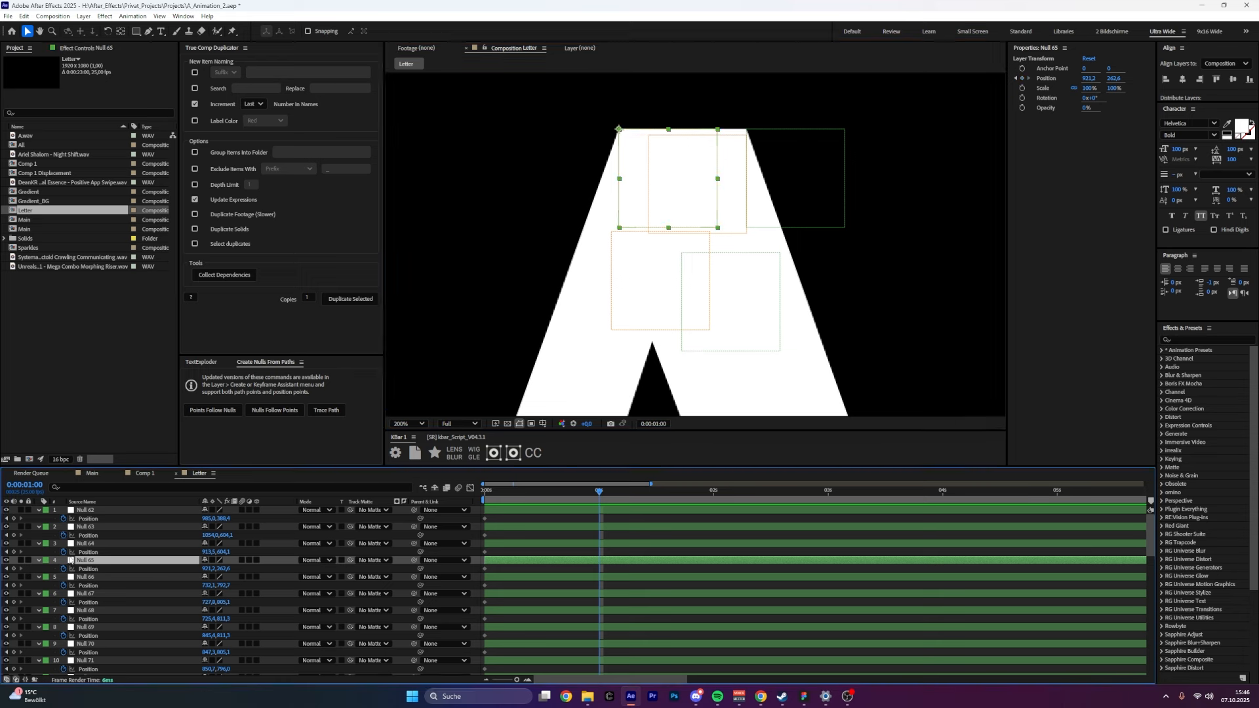
key(Delete)
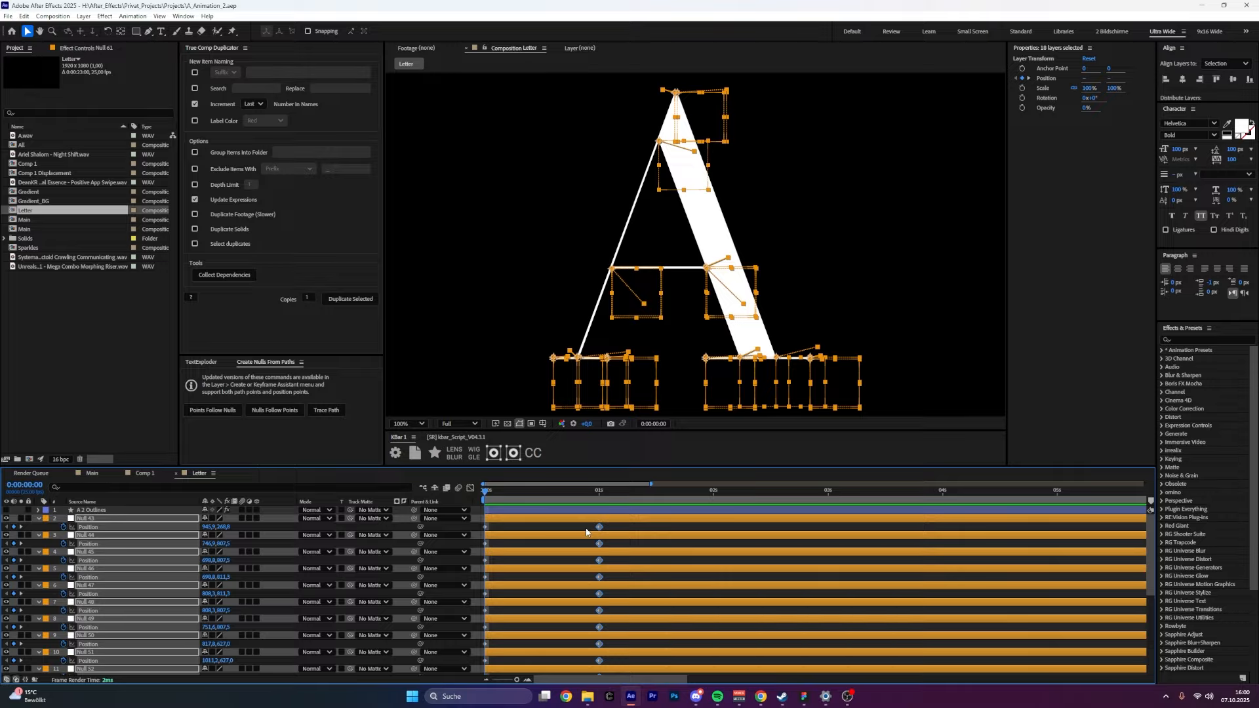
Move the end Position keyframes of Null 43 to Null 61 from one second to just after the first frame.
drag(598, 532, 478, 690)
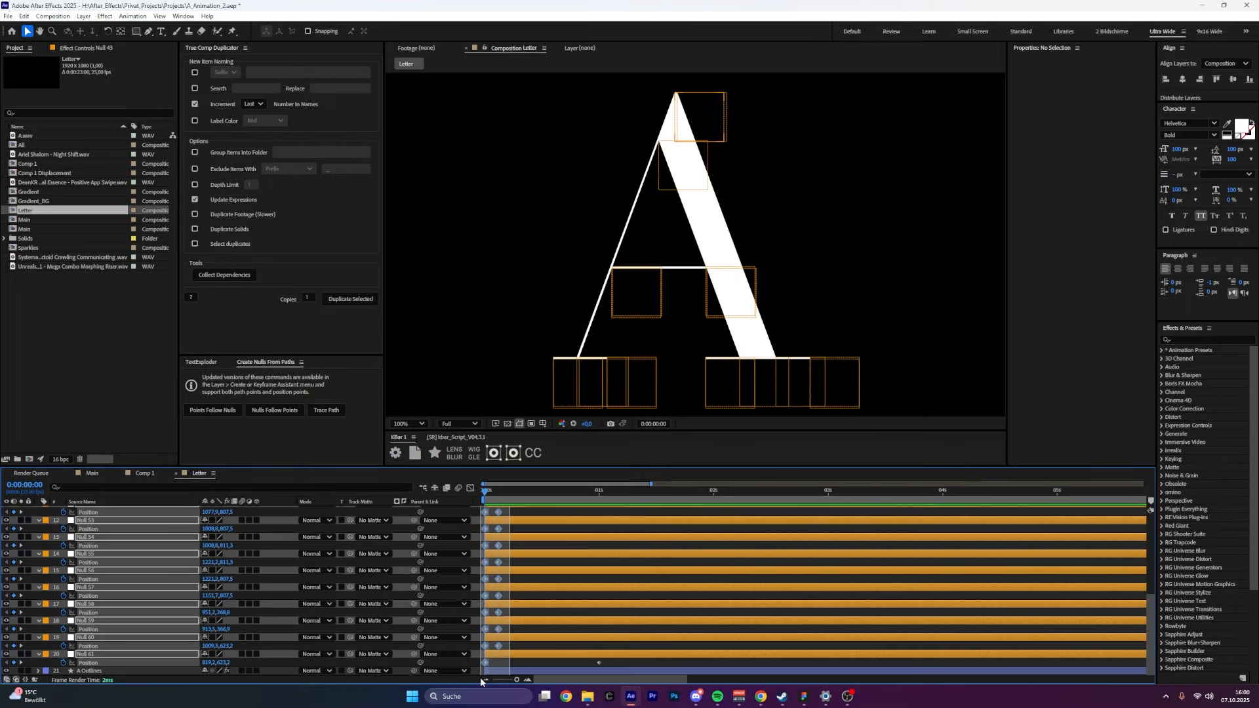
click(598, 663)
drag(598, 664, 482, 497)
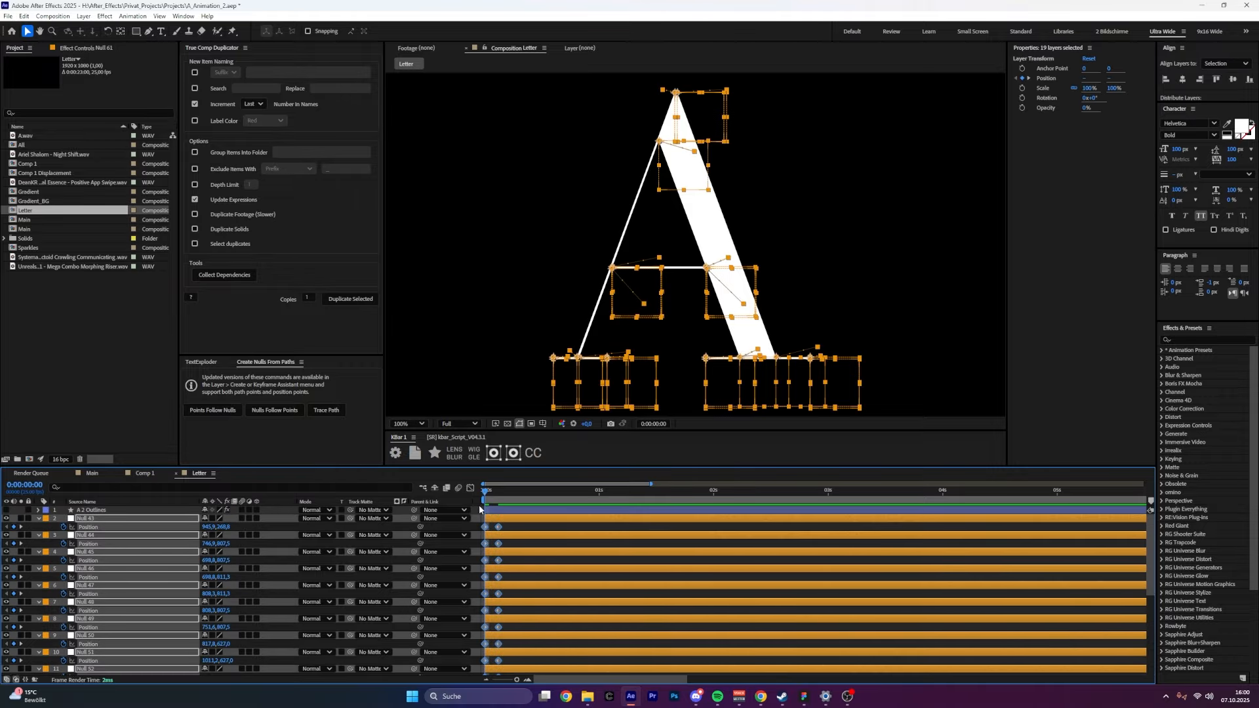
Apply the Position Bounce user preset to Null 43 through Null 61 and preview the bouncing morph.
click(1162, 352)
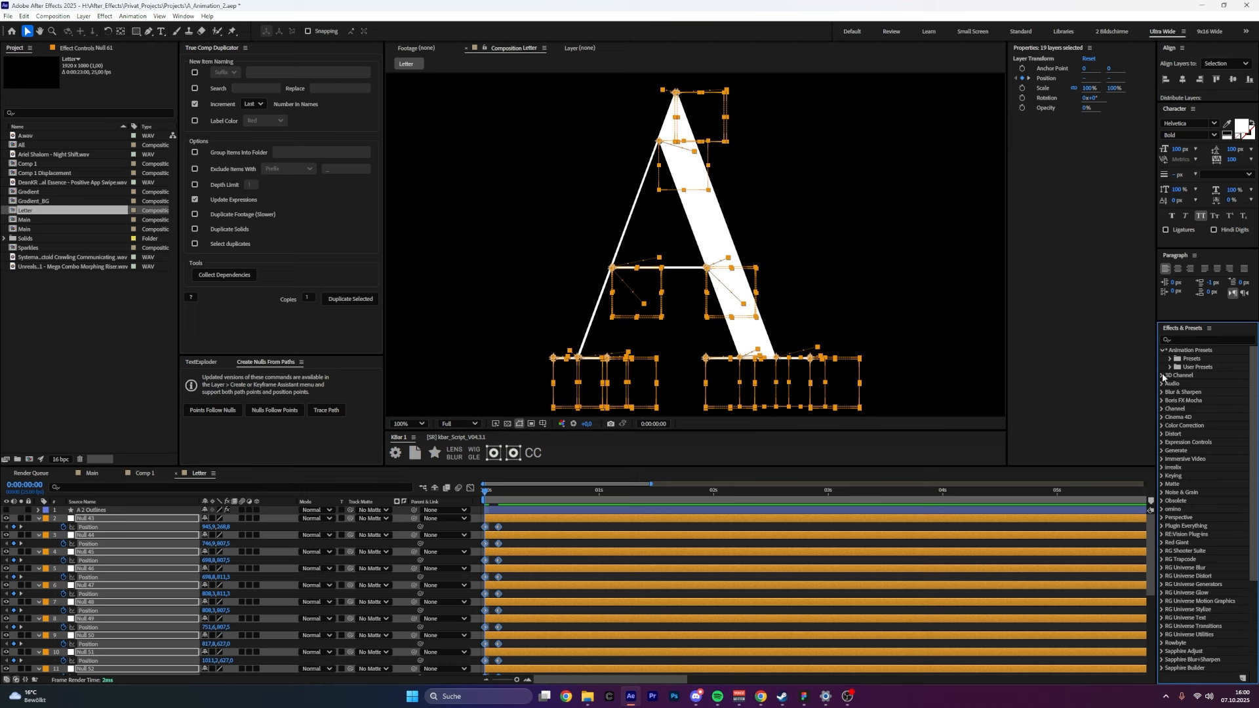
click(1169, 367)
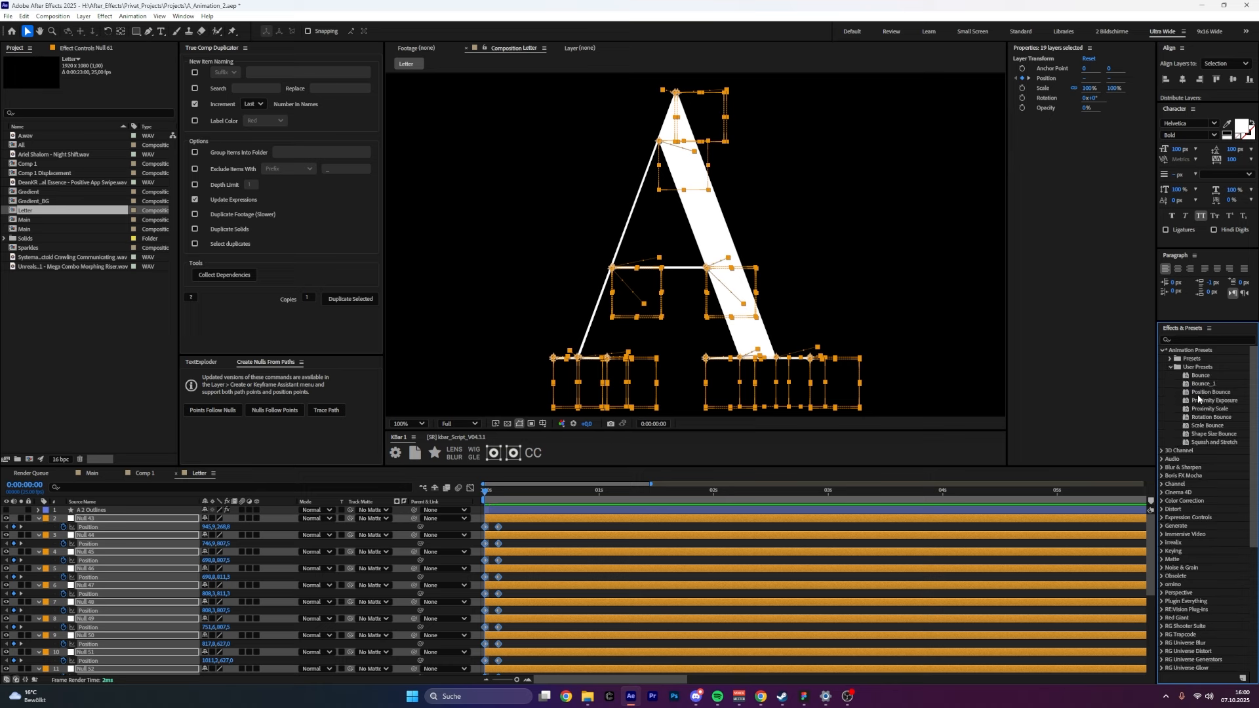
double_click(1210, 392)
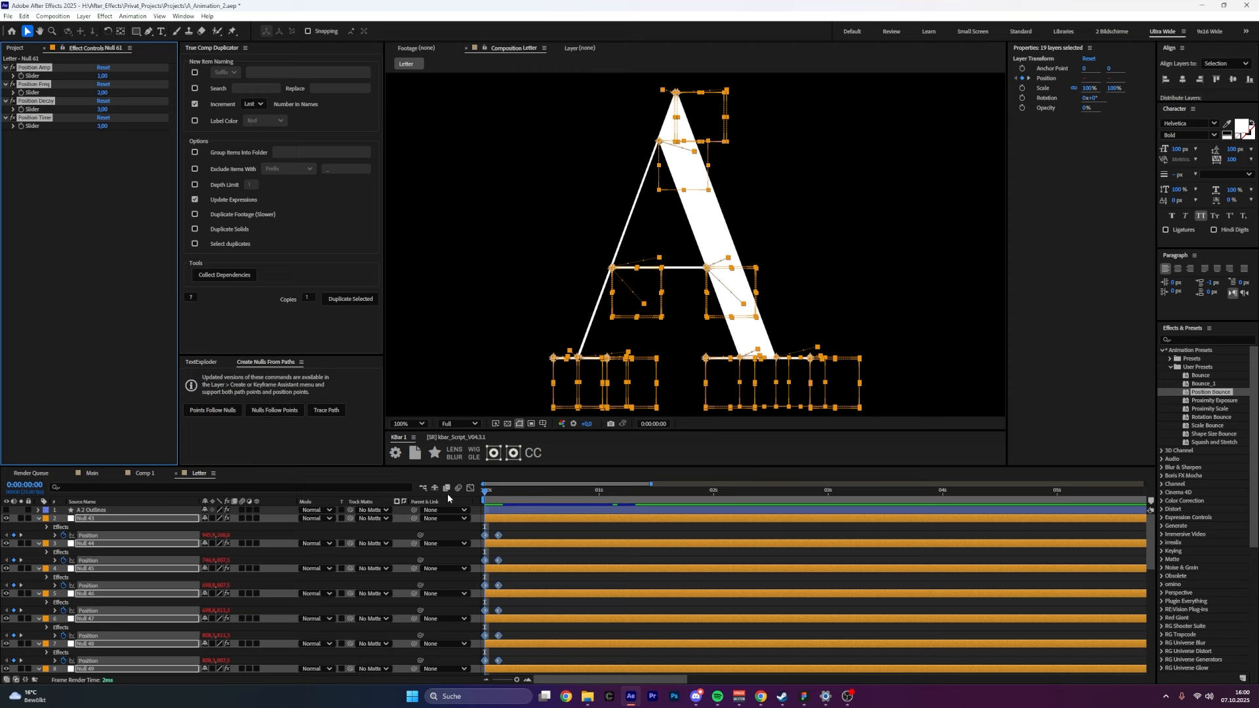
click(554, 528)
key(space)
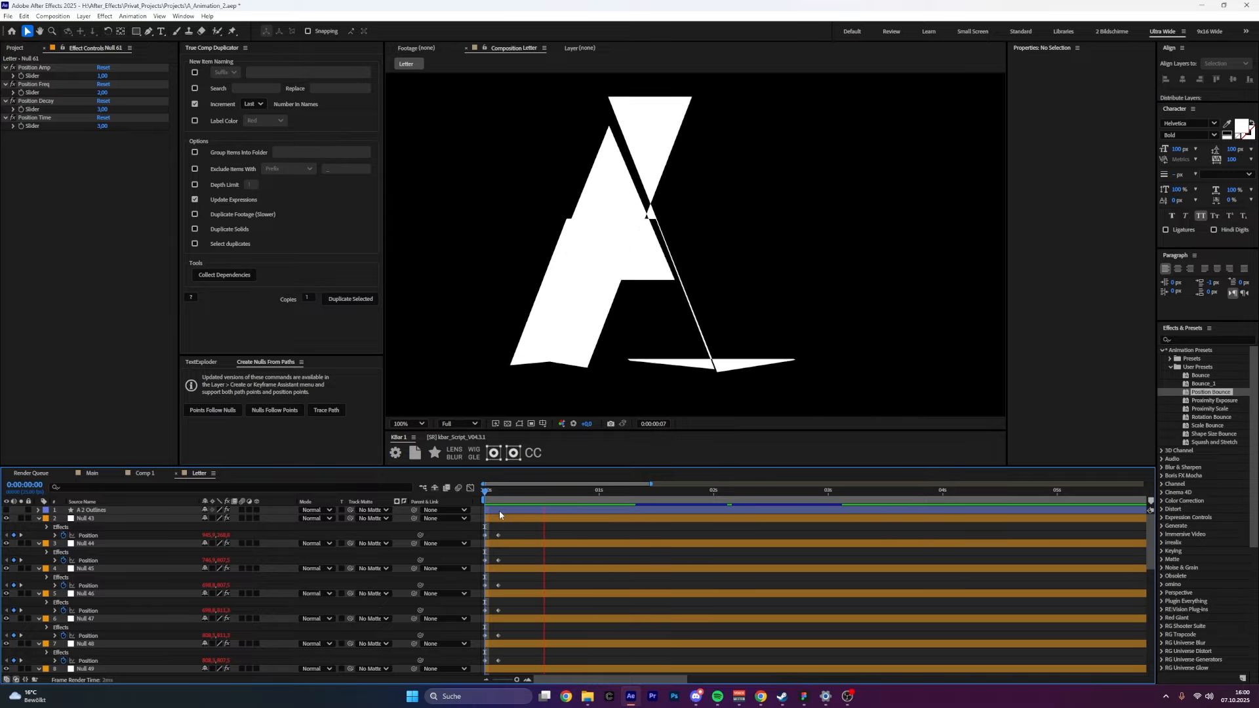
key(space)
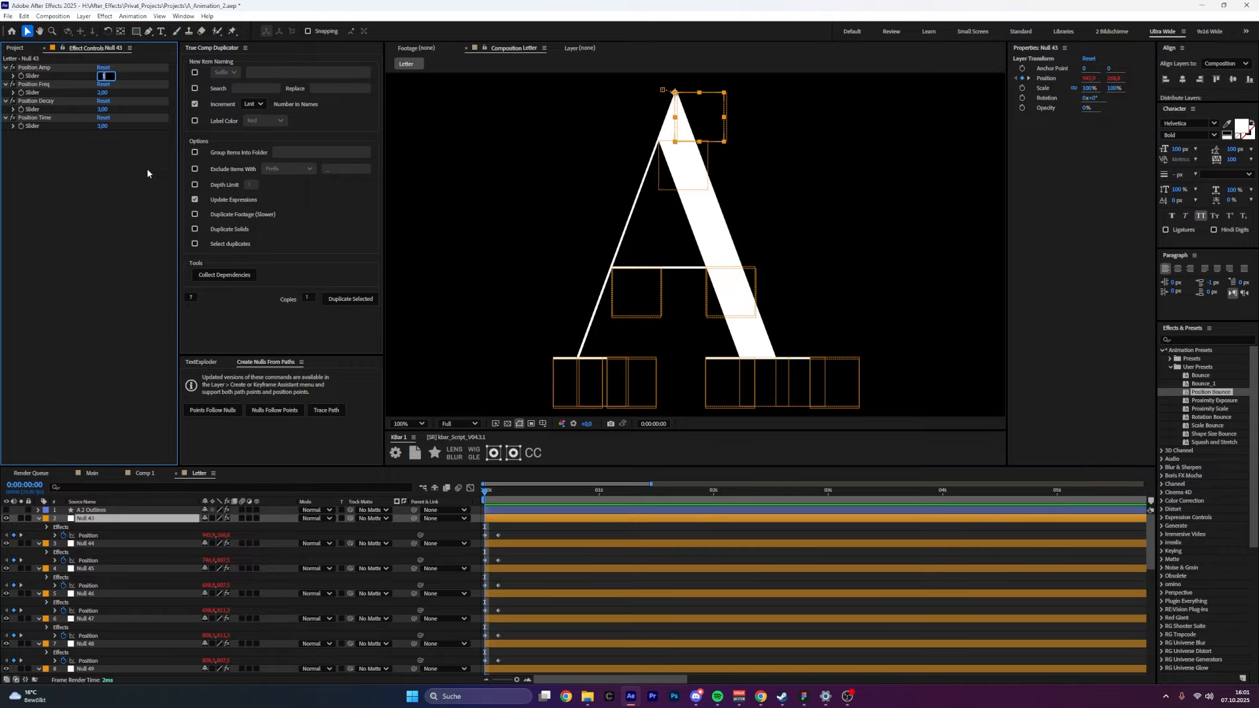
Set Null 43's Position Amp slider to 0,3 and shift the end Position keyframes of all the nulls slightly later.
text(,3)
key(Return)
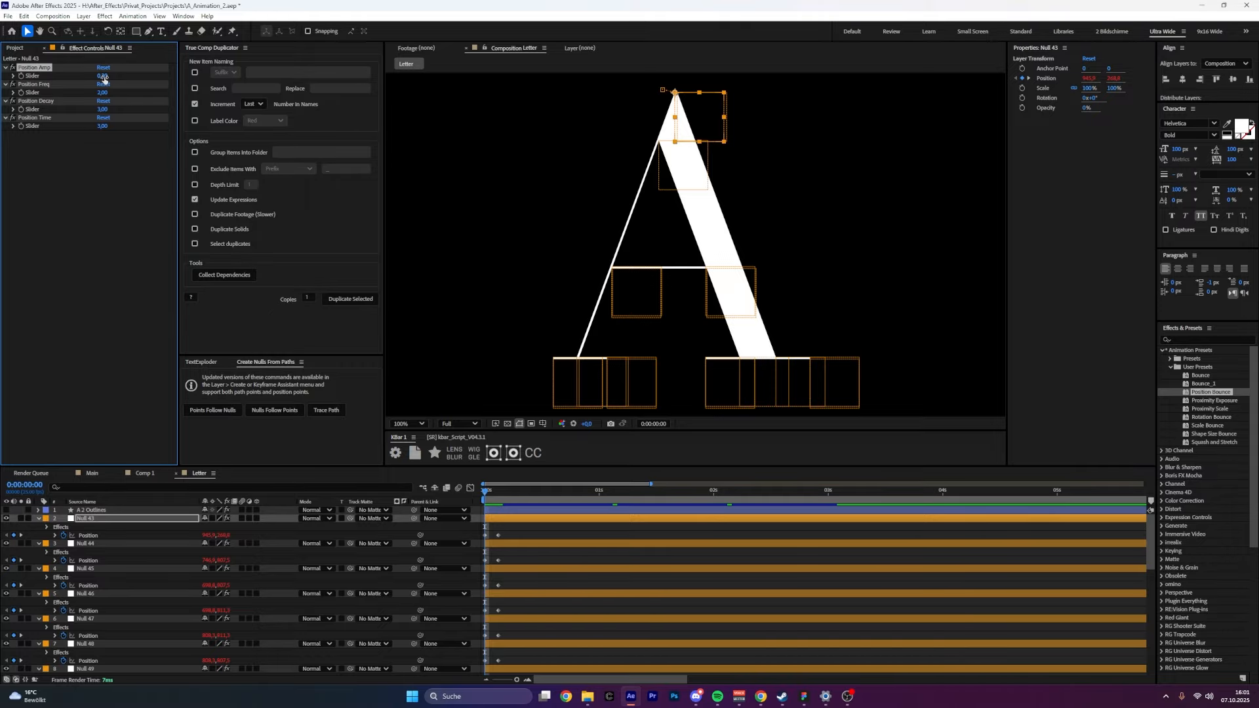
drag(534, 533, 514, 665)
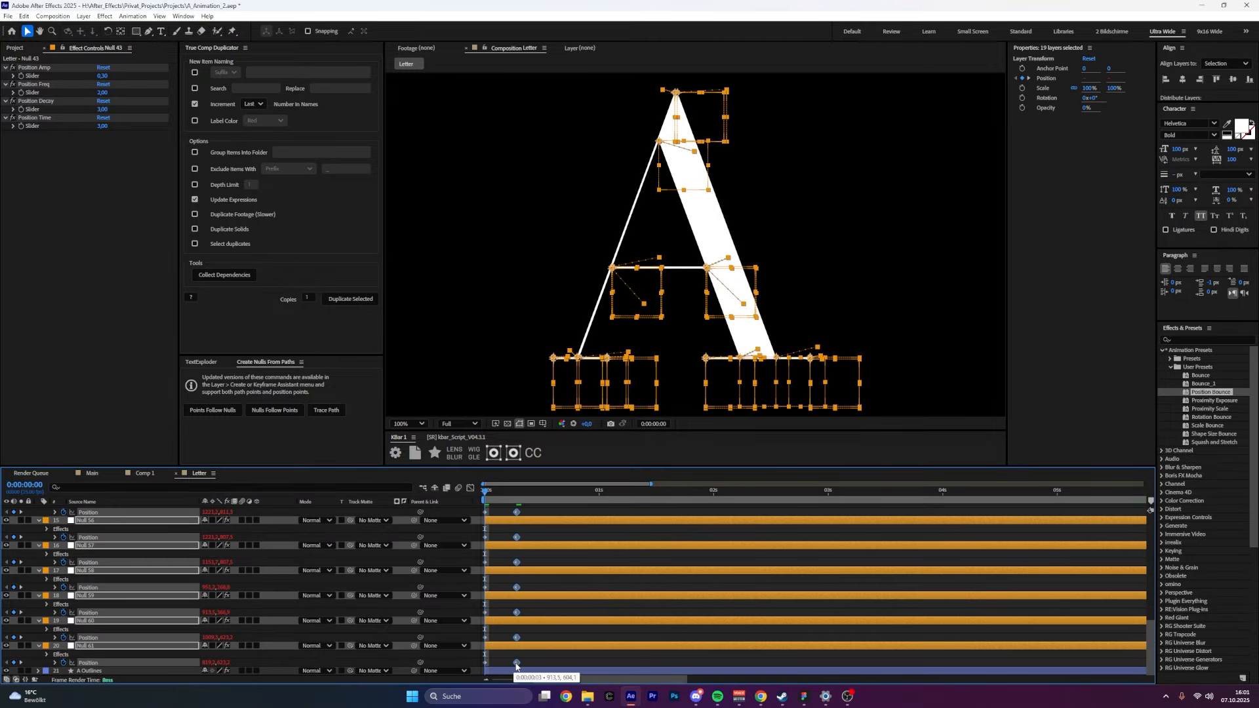
Copy Null 43's Position Amp effect with its 0,30 value onto Null 44 through Null 61.
scroll(524, 596, up, 13)
click(36, 68)
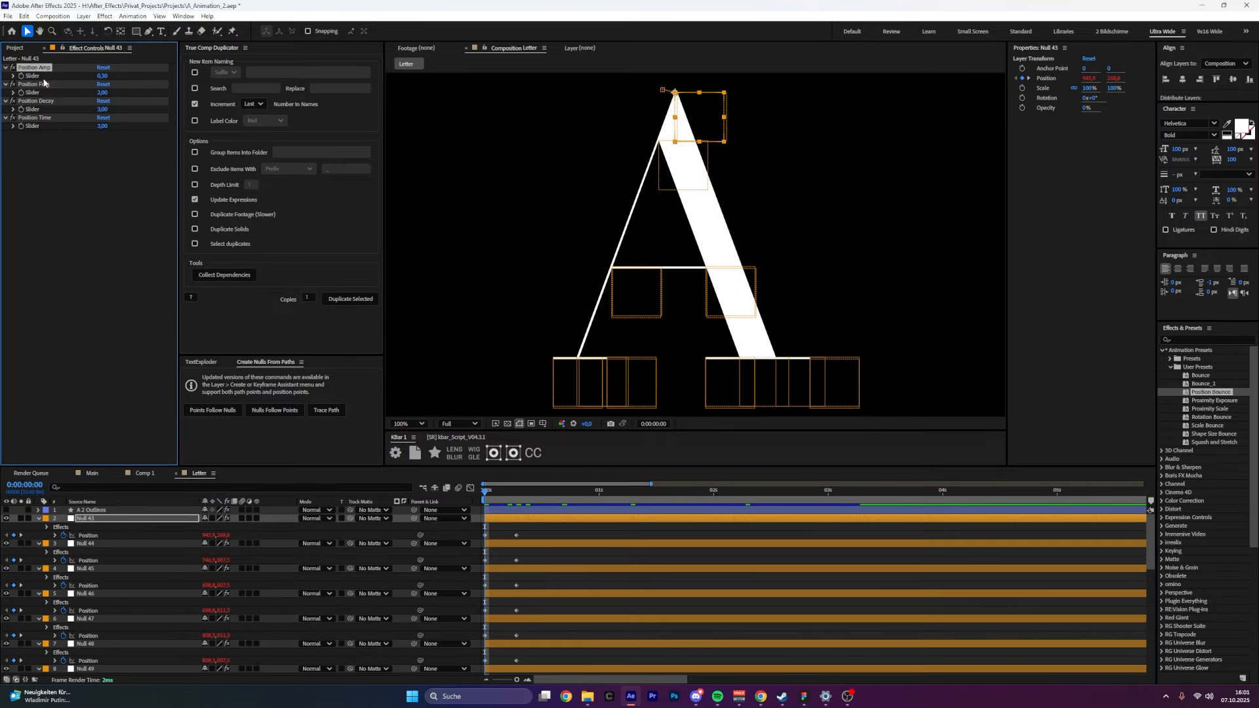
click(90, 543)
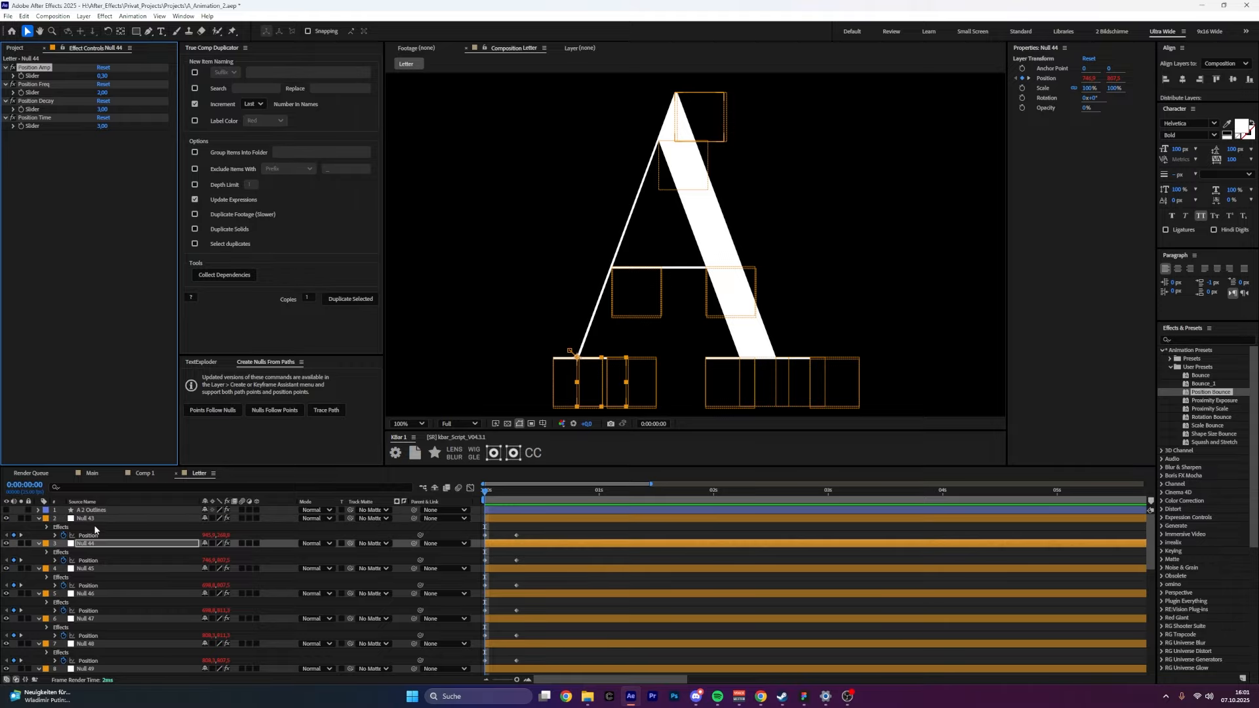
click(90, 568)
click(36, 69)
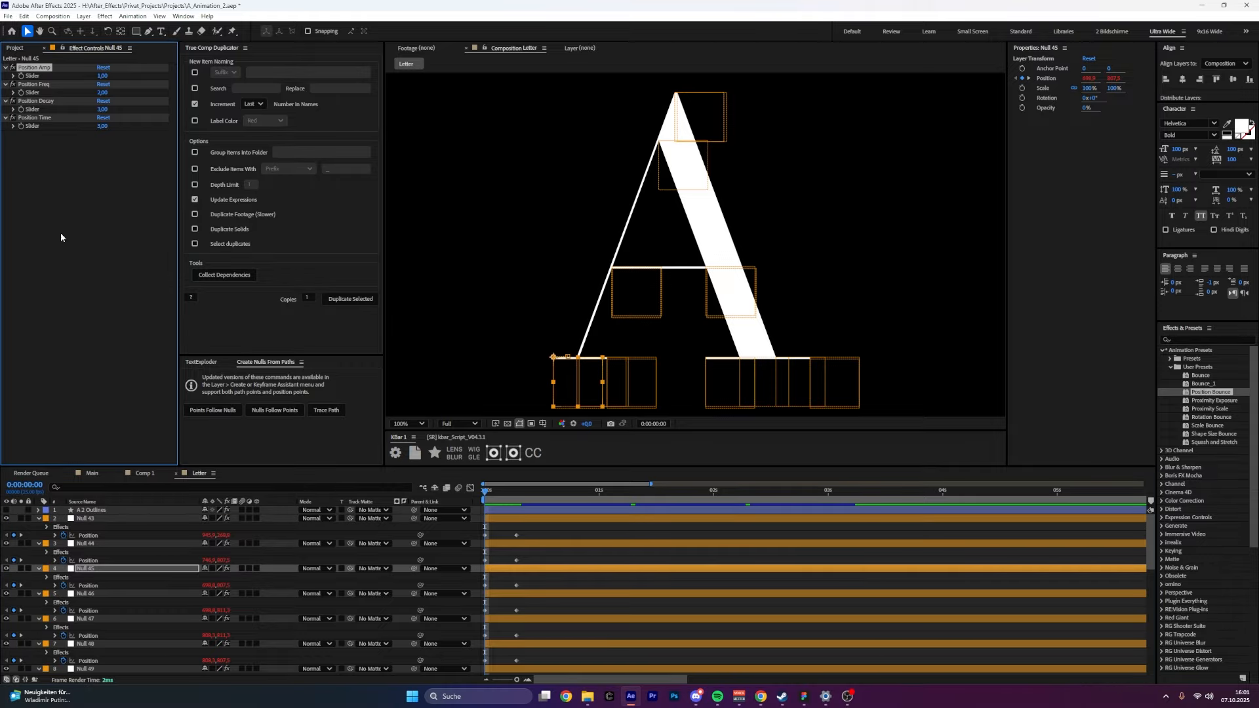
click(90, 597)
click(46, 69)
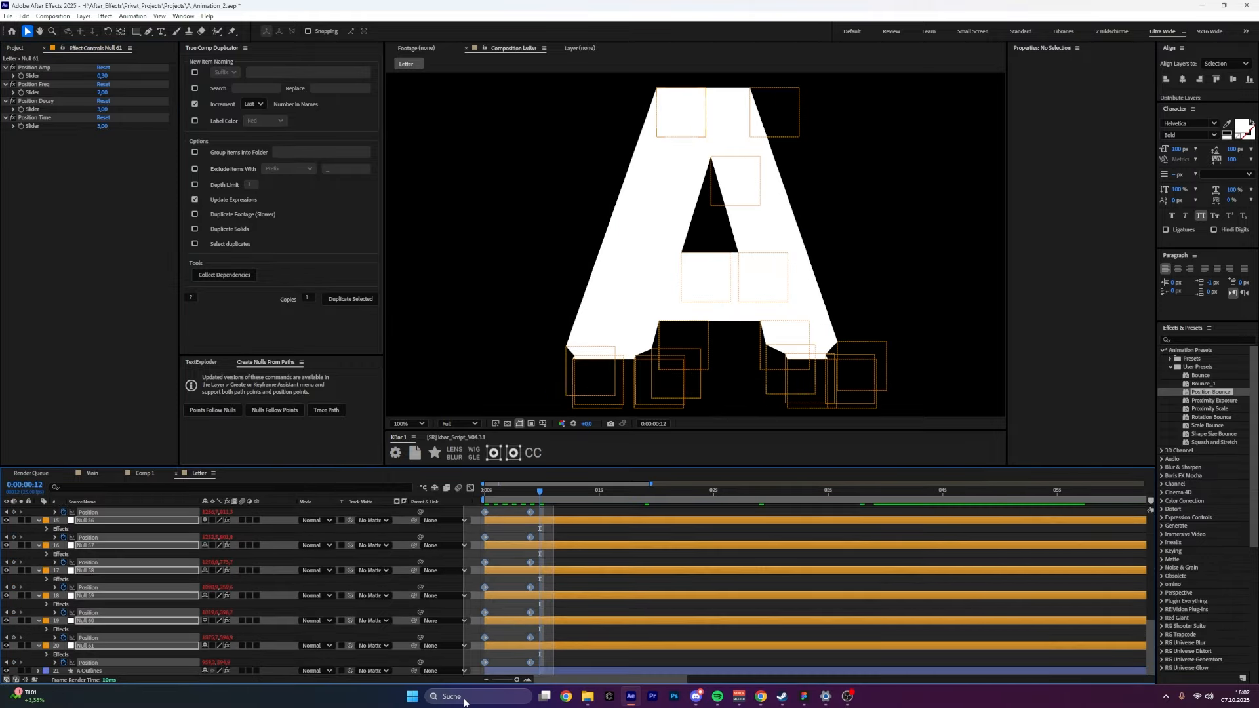
Ease the Position keyframes of all the nulls, shape their speed curves to peak near the end, and preview the morph.
key(ctrl+a)
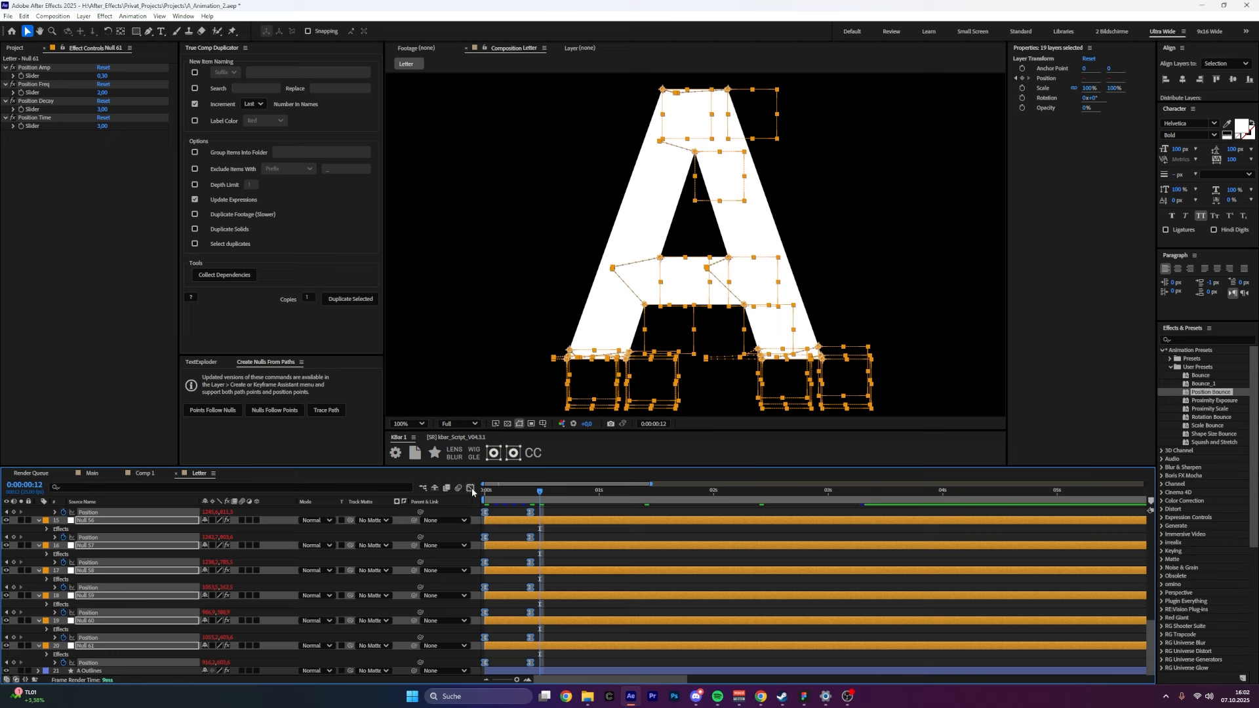
click(471, 488)
drag(702, 635, 654, 646)
drag(542, 492, 408, 495)
key(space)
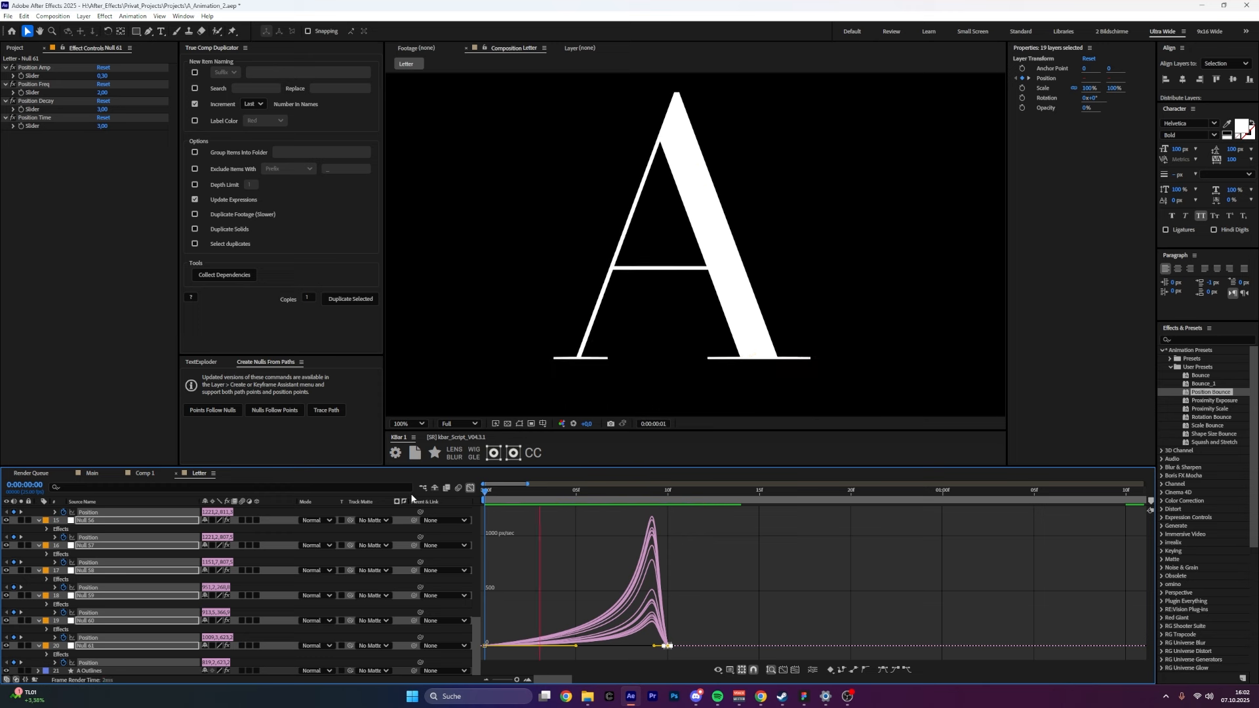
Replay the morph and examine the lower corners of the letter frame by frame during the bounce.
key(space)
drag(534, 491, 419, 496)
key(minus)
key(space)
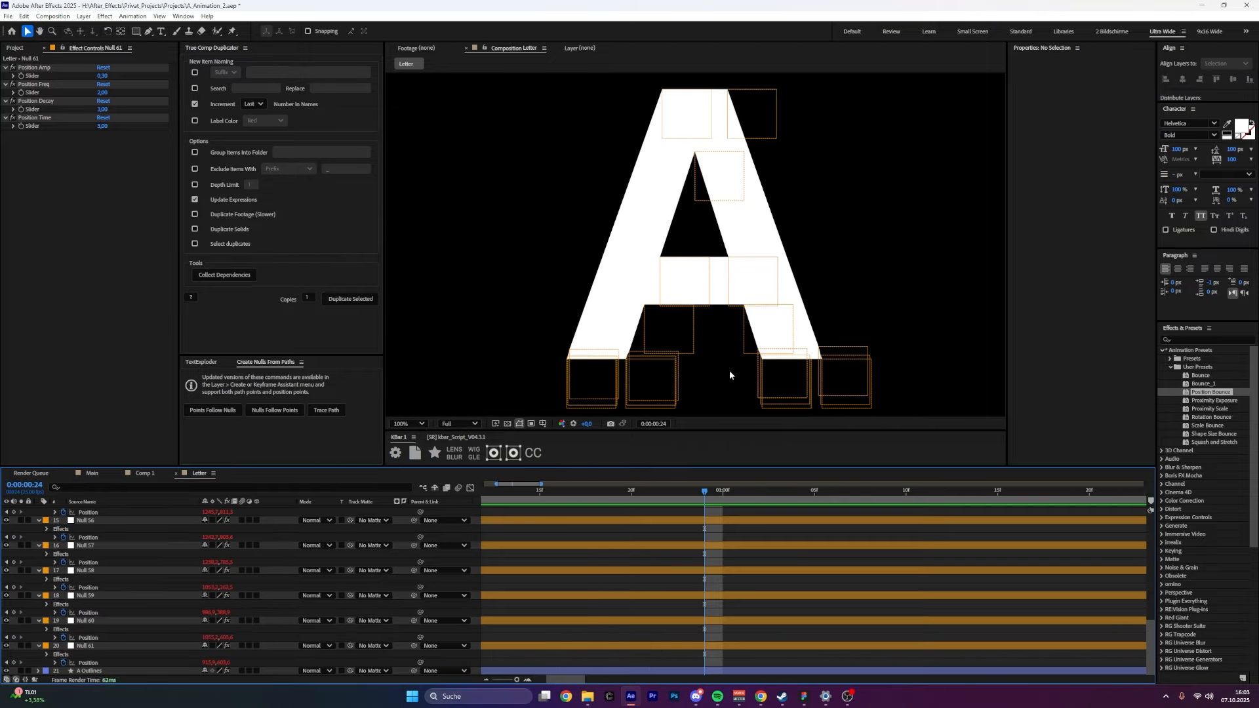
scroll(730, 374, up, 1)
drag(580, 372, 663, 269)
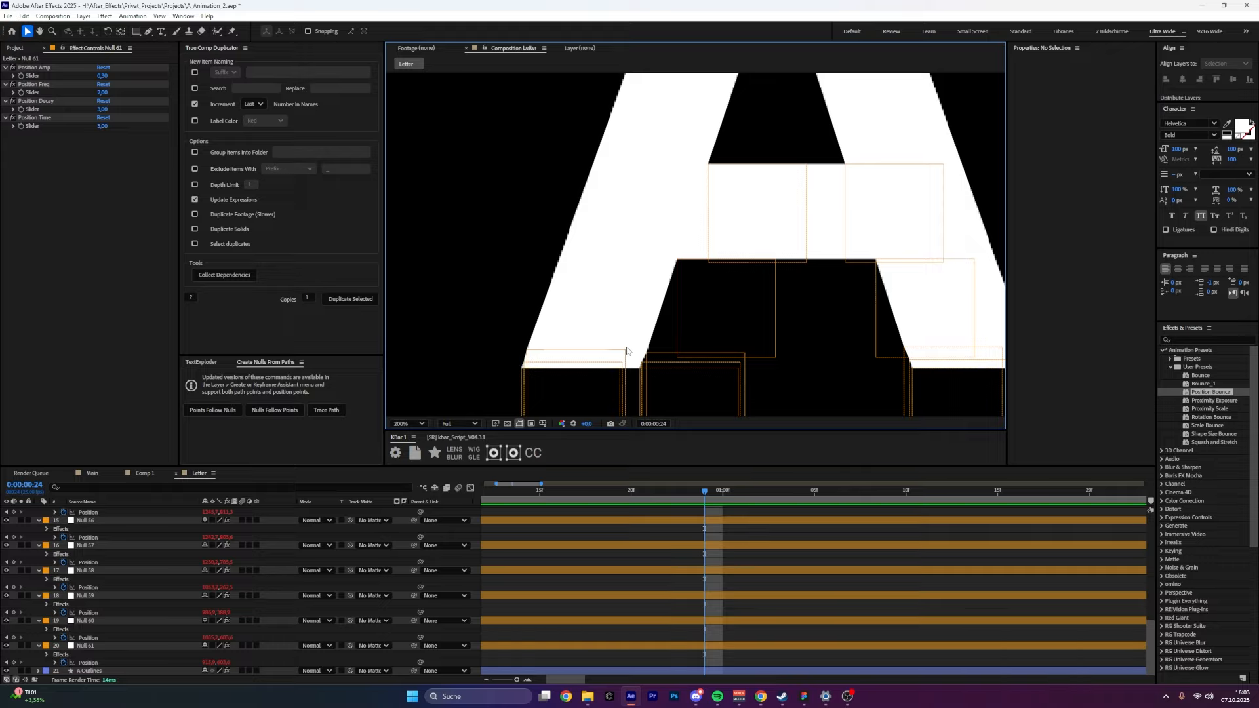
click(482, 489)
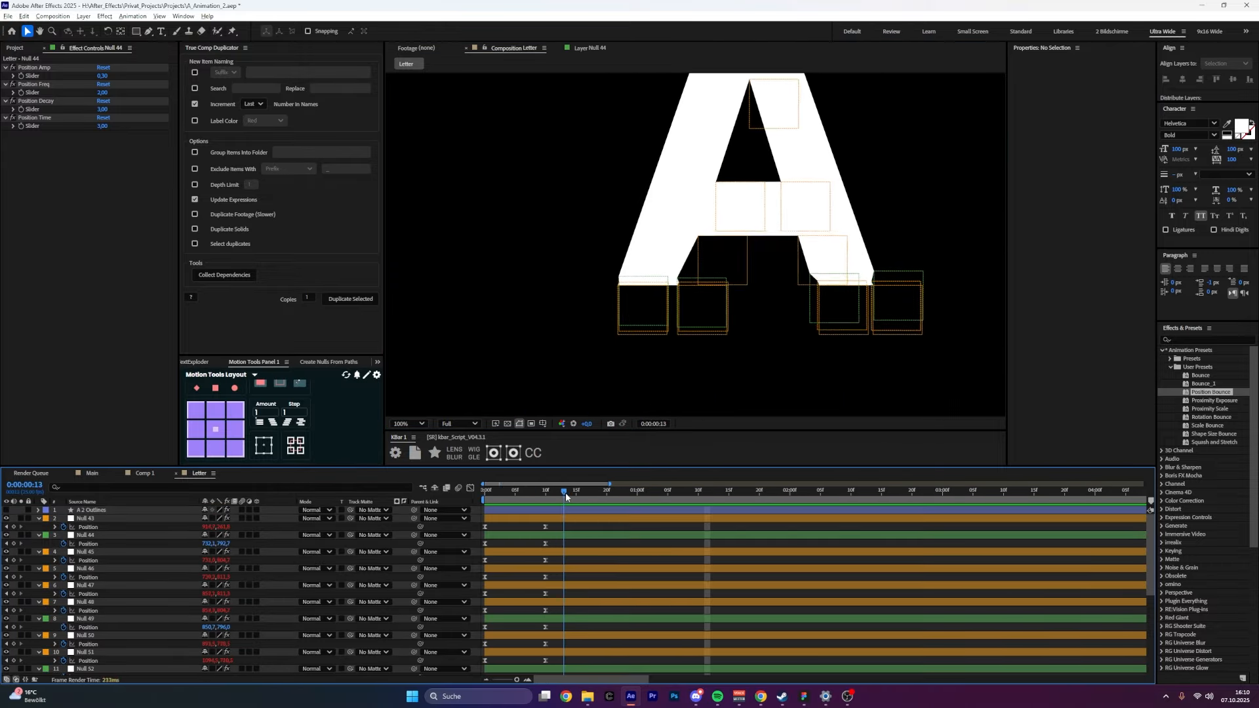
click(567, 493)
scroll(670, 293, up, 1)
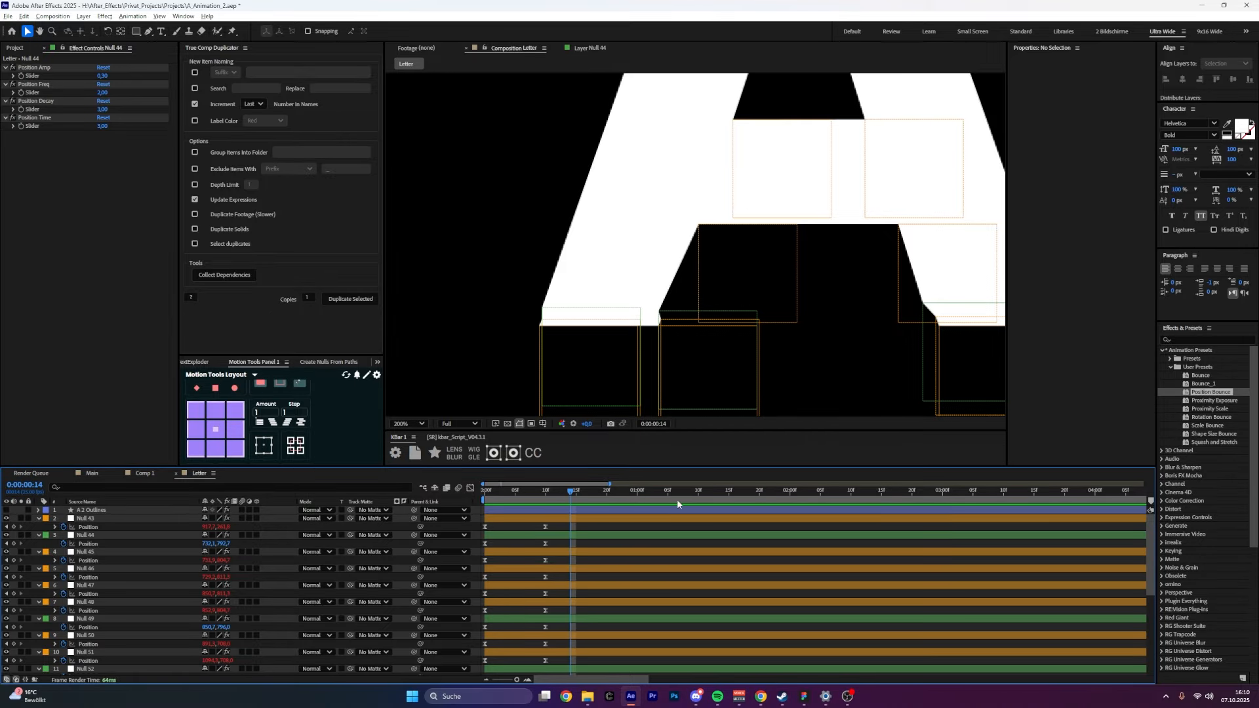
key(comma)
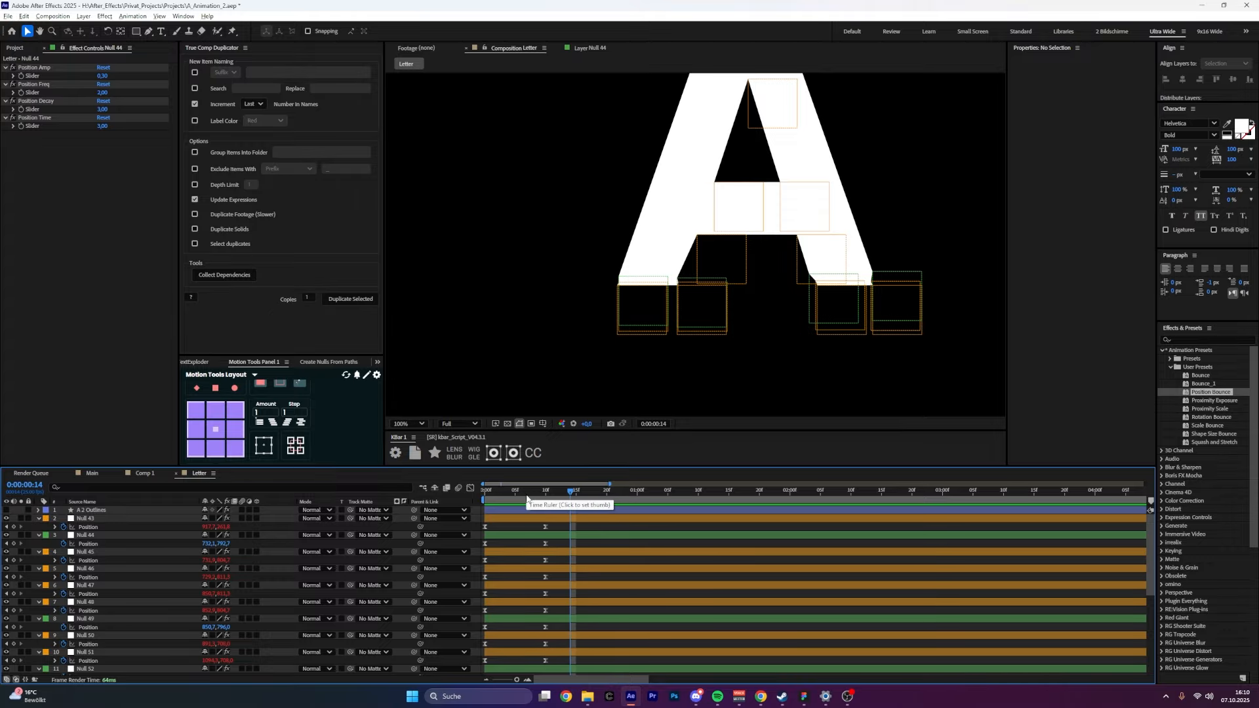
Remove the Position bounce expressions from Null 43 and the nulls along the A's feet, and preview the morph.
drag(566, 292, 942, 367)
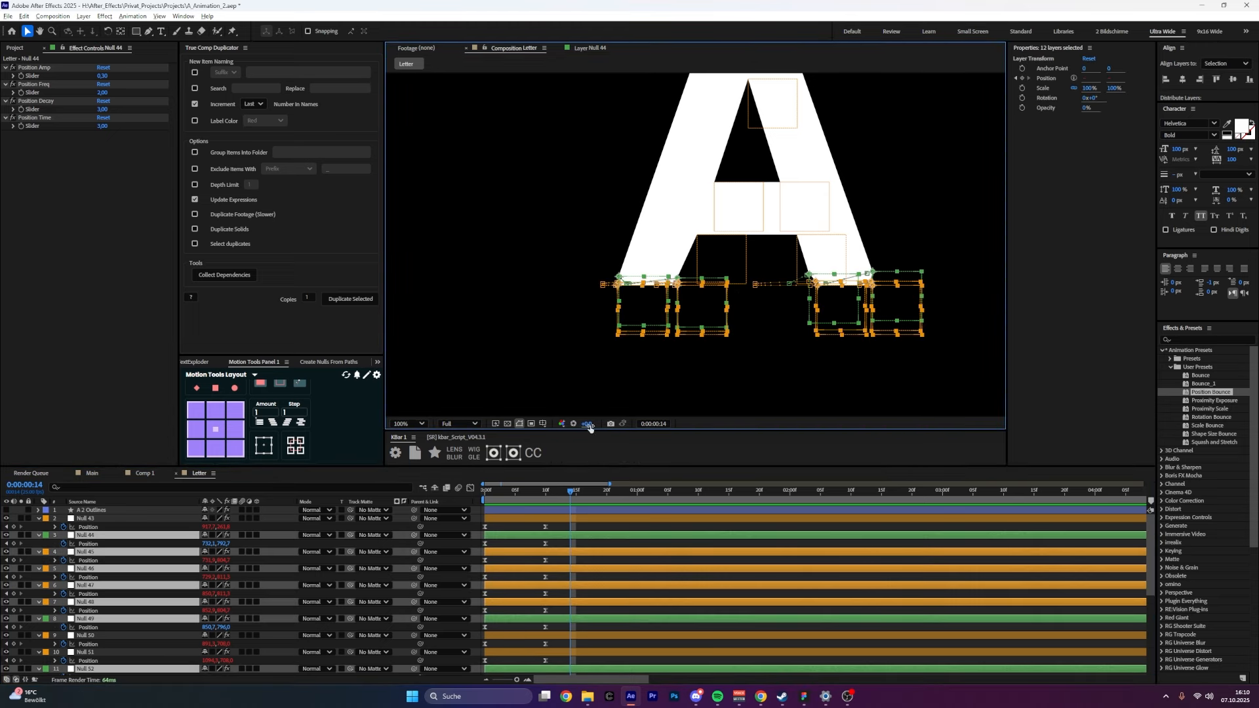
alt+click(64, 527)
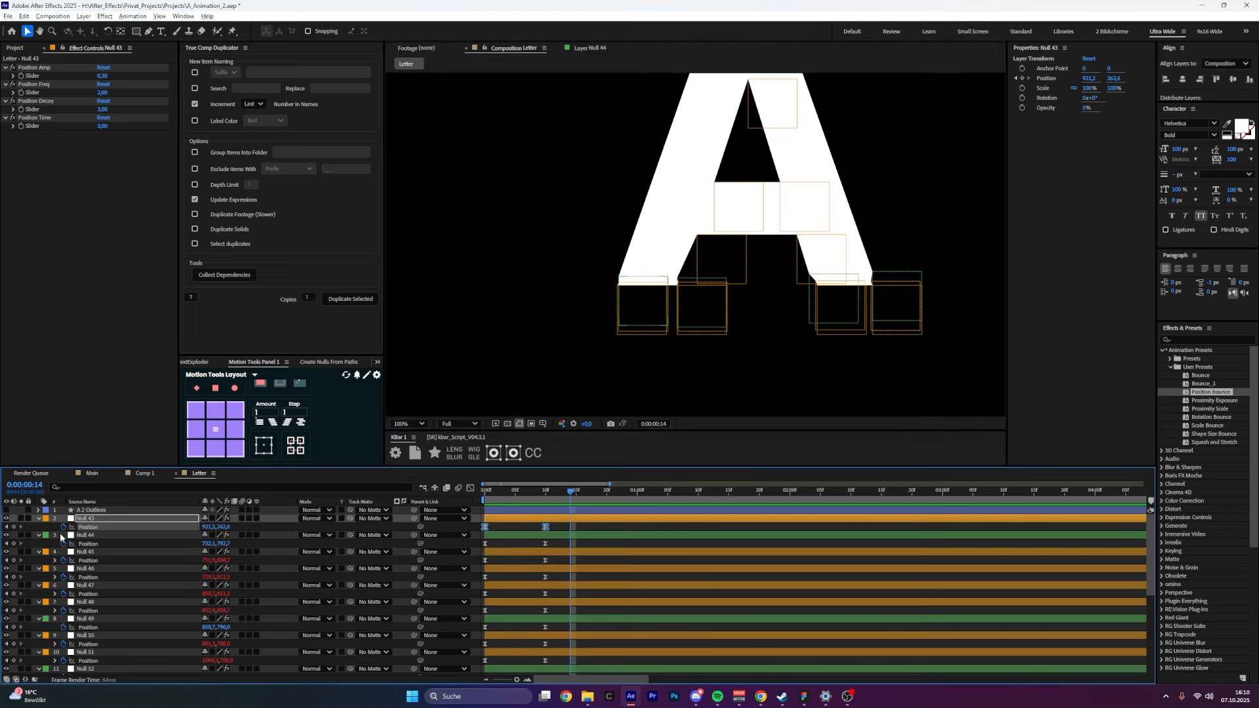
alt+click(64, 601)
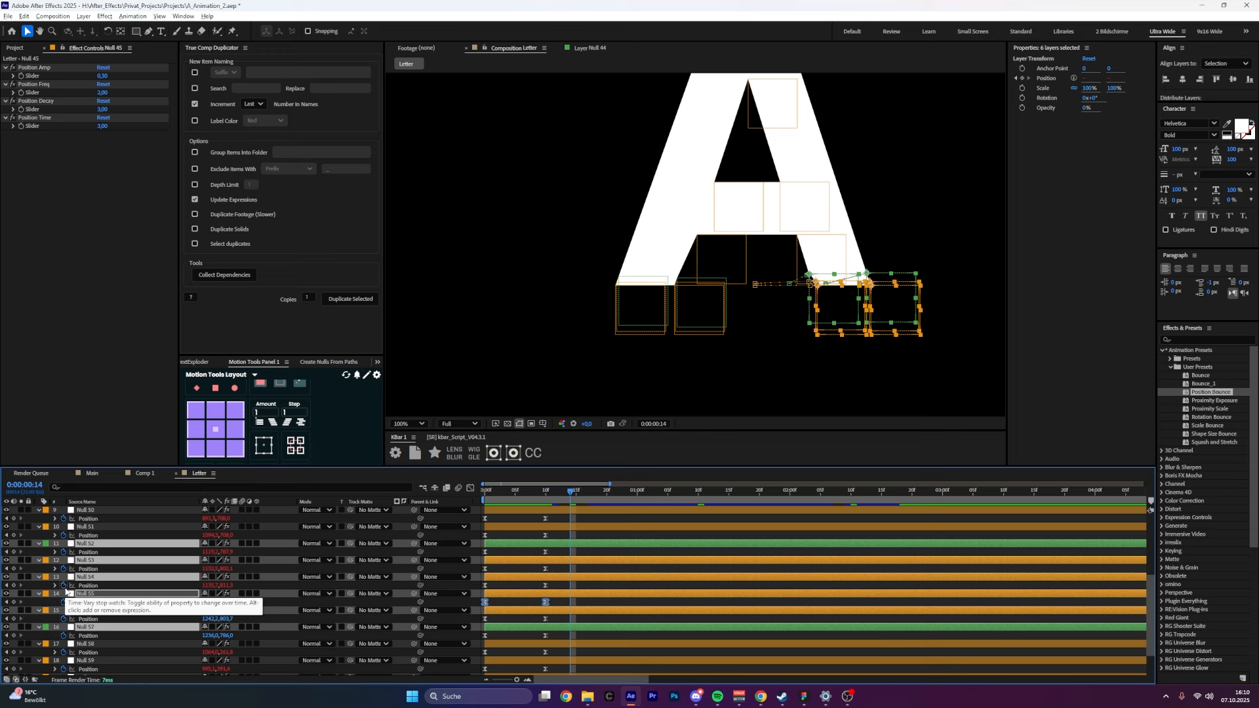
alt+click(63, 585)
alt+click(64, 569)
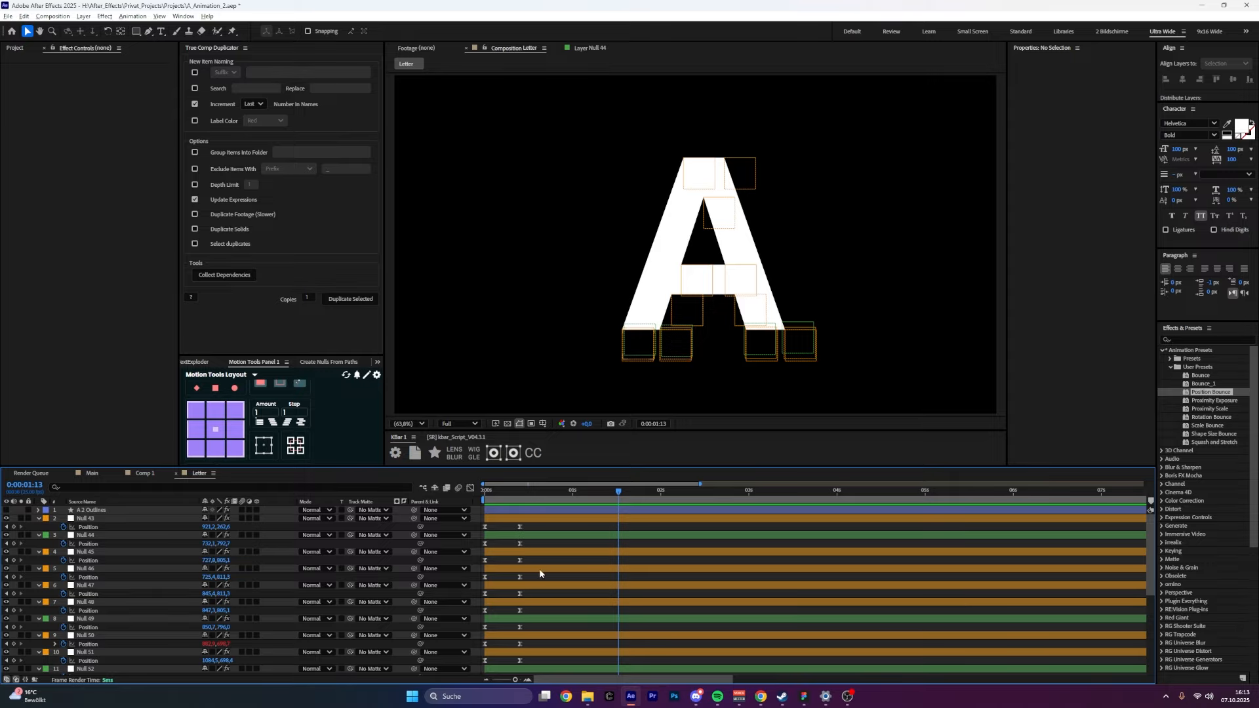
key(space)
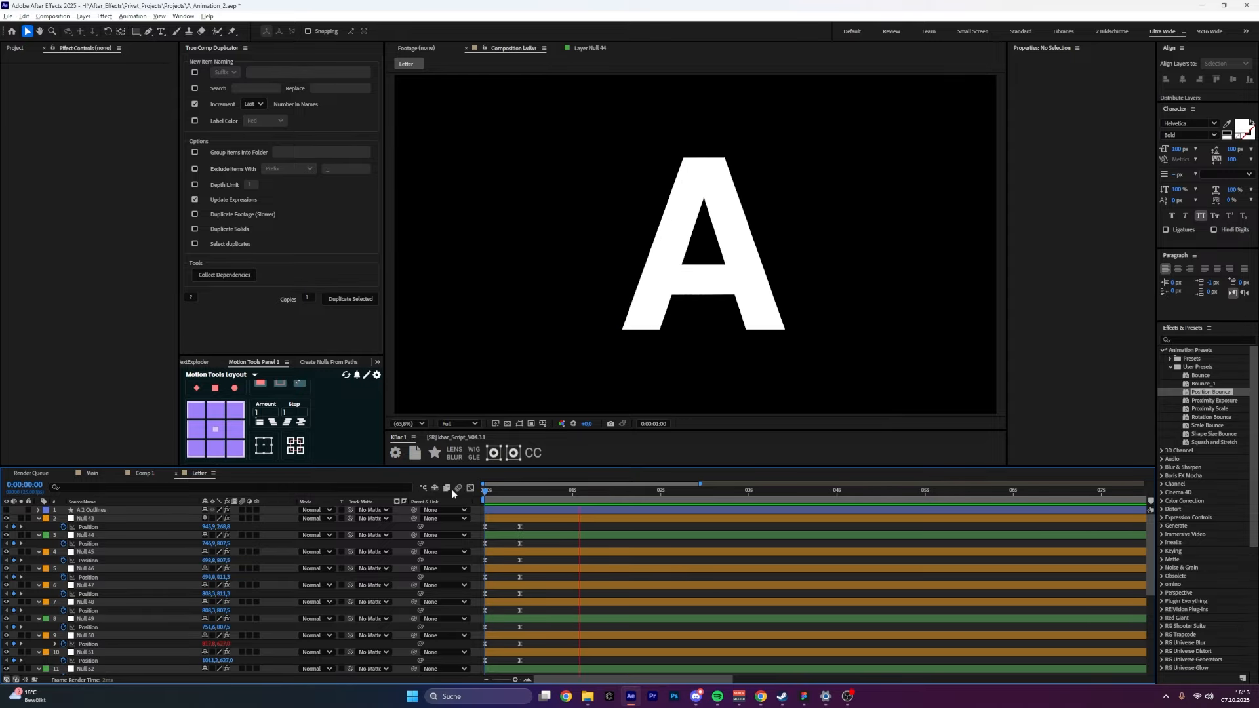
key(space)
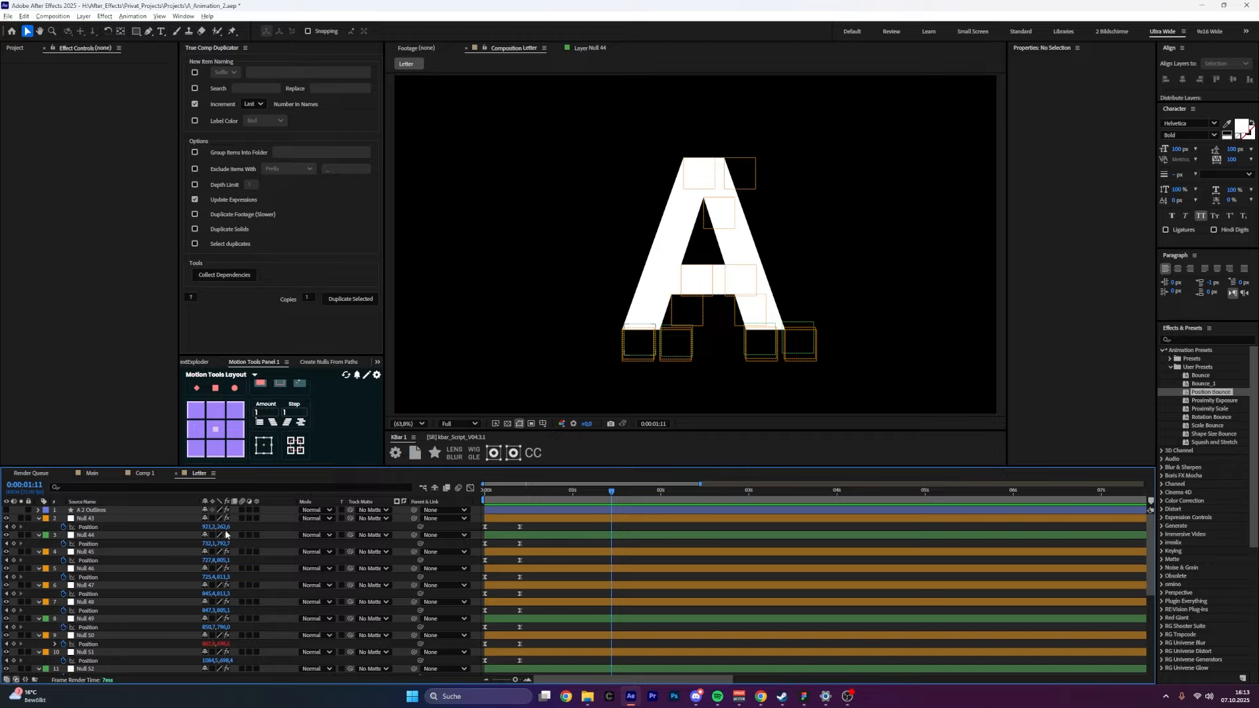
Copy the end Position keyframes of all the nulls and paste them at 0:00:01:11 to hold the bold A.
drag(545, 526, 506, 678)
key(ctrl+c)
key(ctrl+v)
click(659, 491)
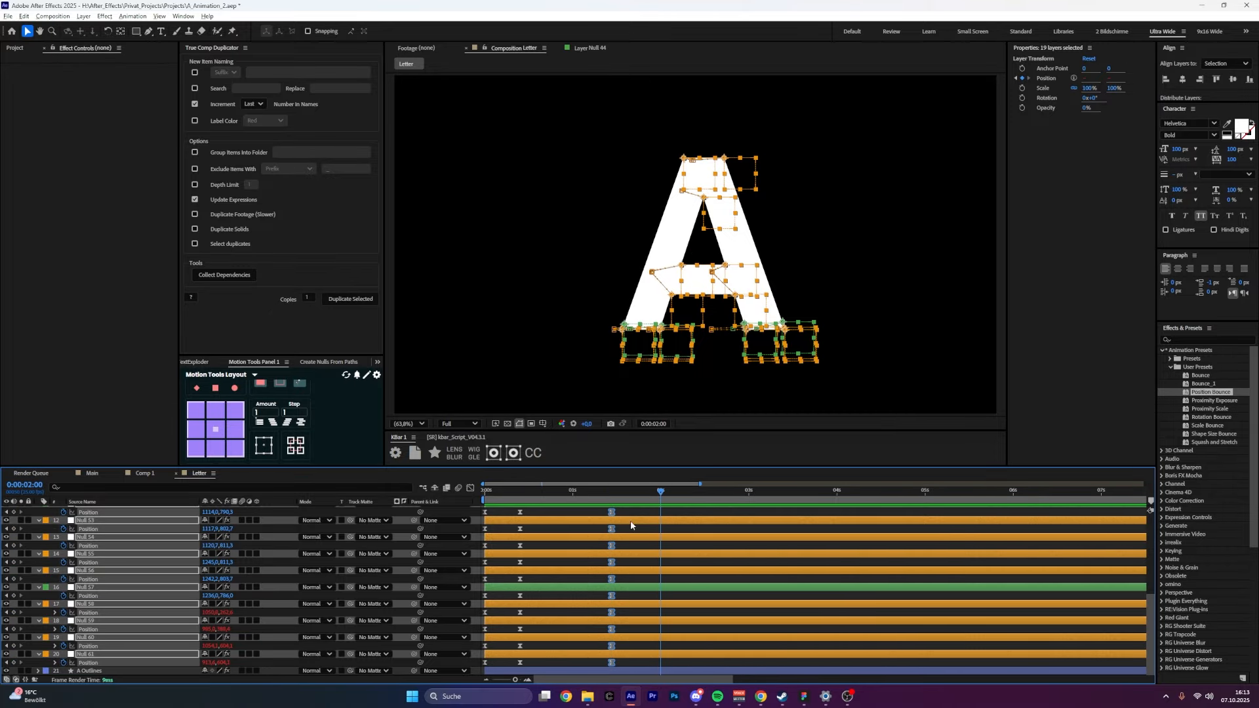
Copy the first Position keyframes of all the nulls and paste them at 0:00:02:00 to return to the serif A.
drag(496, 666, 474, 600)
drag(482, 517, 480, 509)
key(ctrl+c)
key(ctrl+v)
Shape the speed curves of the nulls' return keyframes to peak just before 0:00:02:00, and preview the morph.
drag(629, 534, 612, 496)
click(629, 664)
click(470, 487)
scroll(616, 649, up, 4)
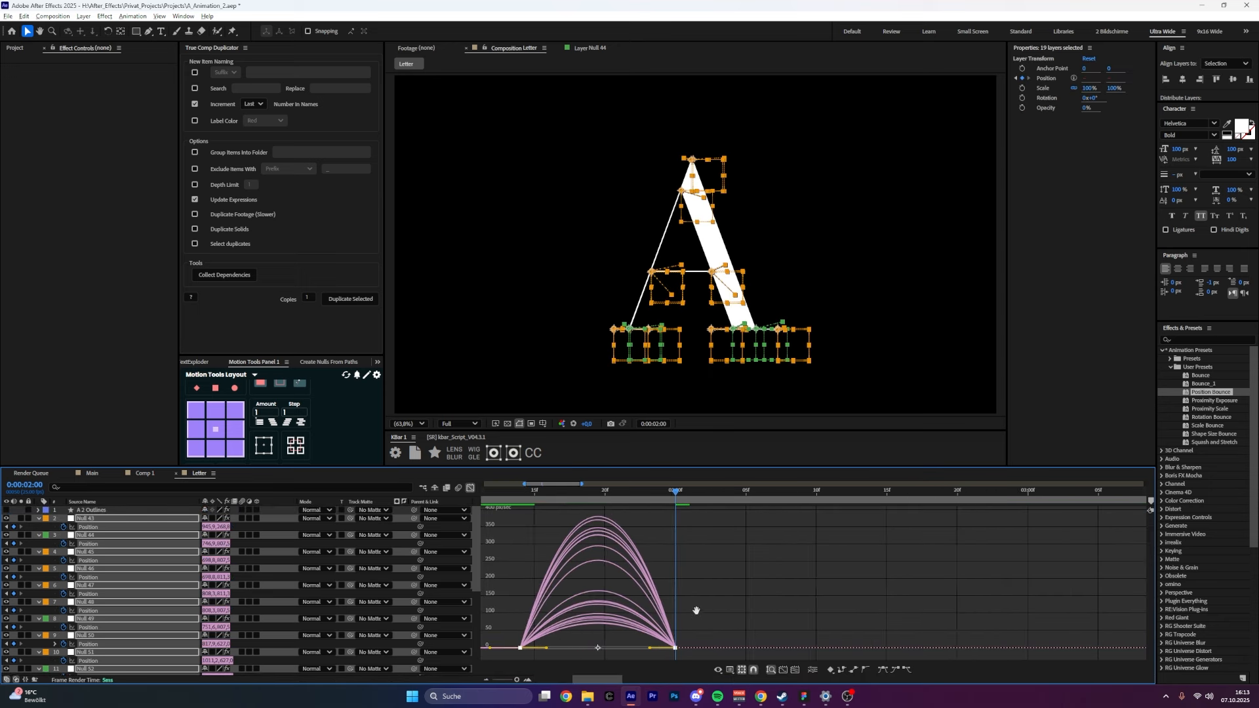
drag(616, 646, 731, 647)
click(746, 647)
key(space)
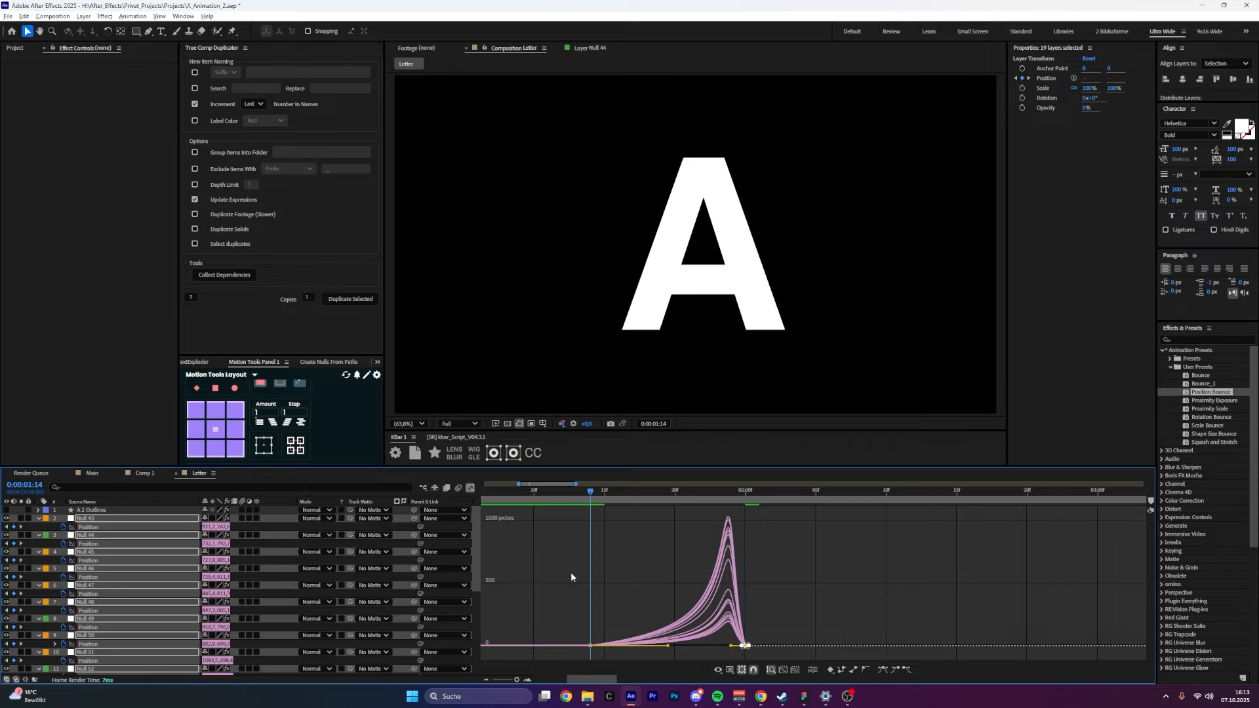
key(space)
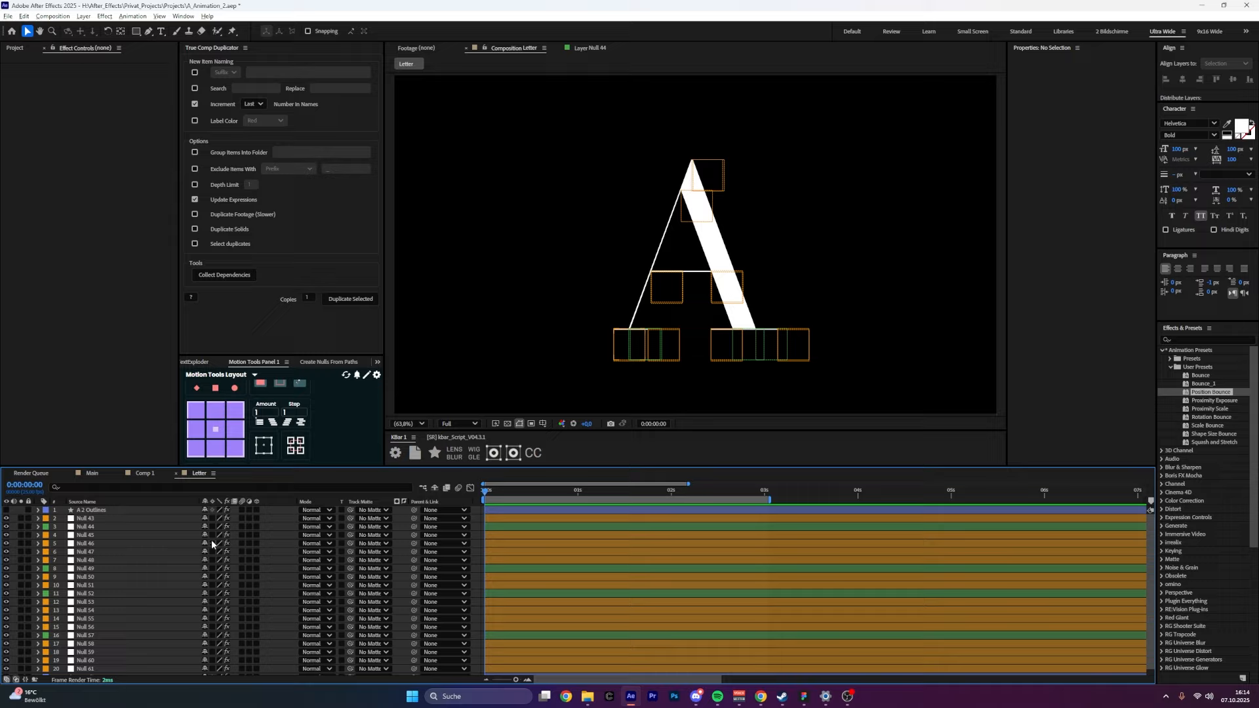
Make the A Outlines layer 3D and set the composition's renderer to Cinema 4D.
scroll(197, 548, down, 1)
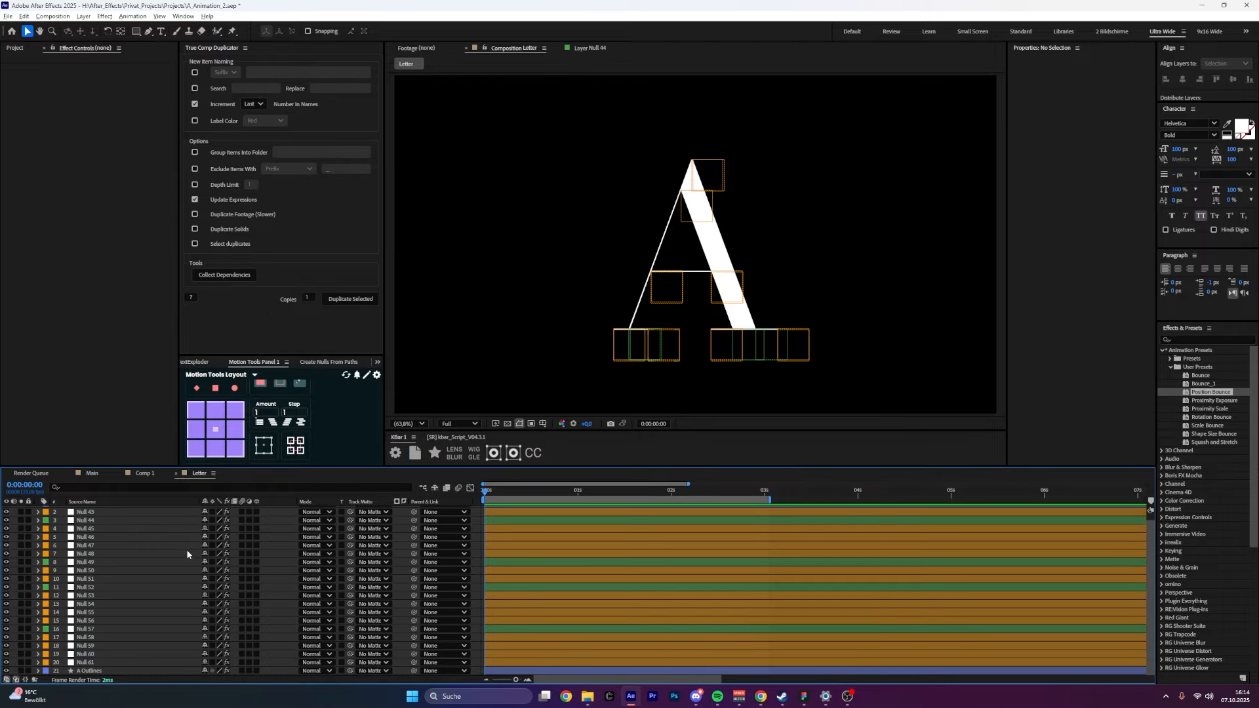
click(87, 669)
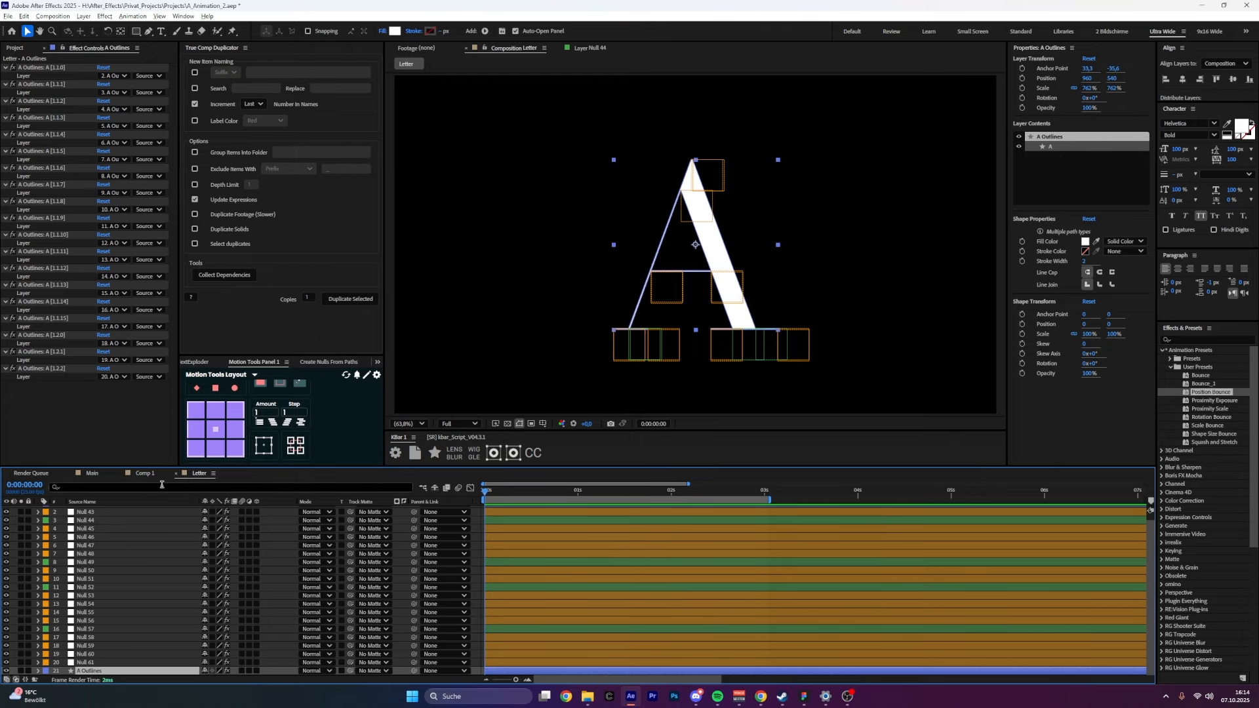
click(255, 671)
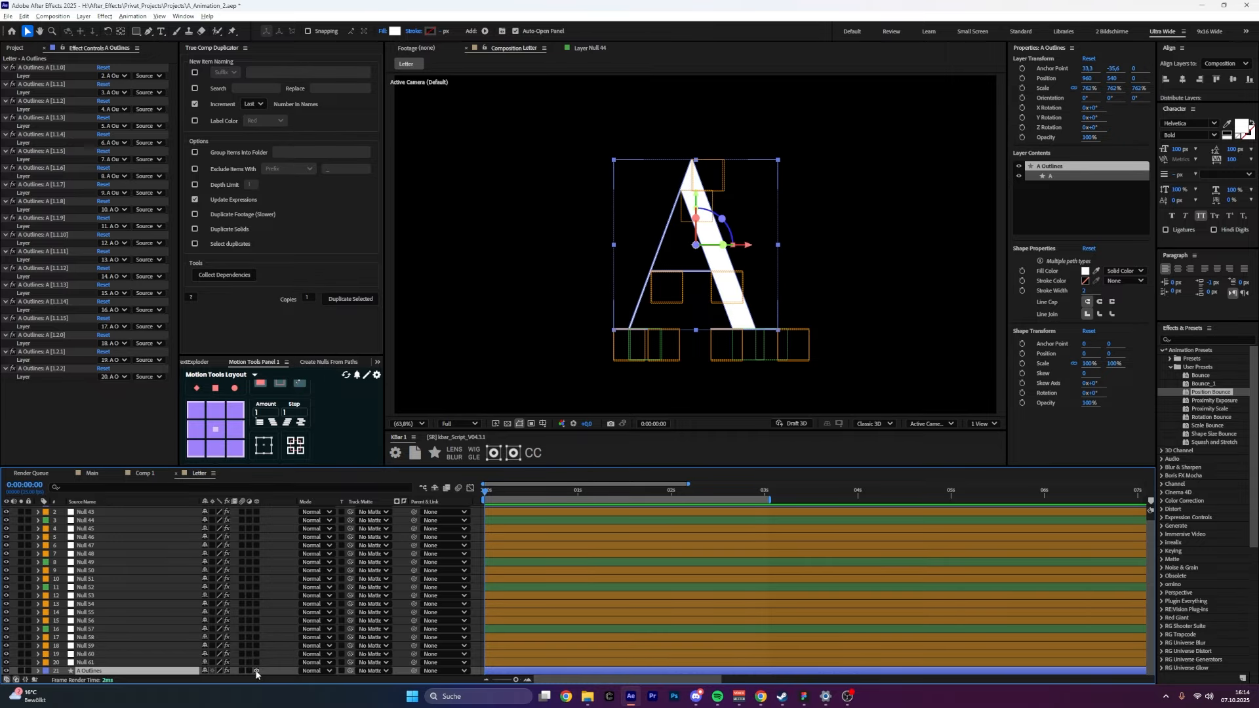
click(872, 423)
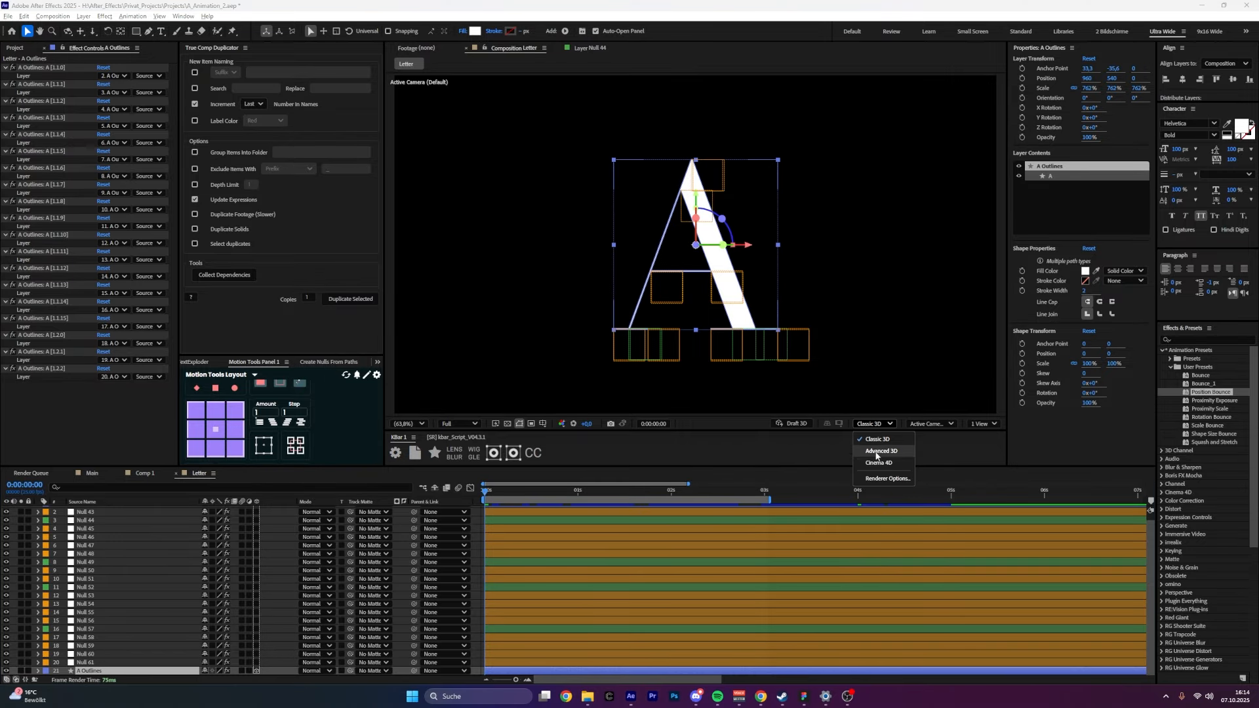
click(873, 459)
Increase the Extrusion Depth of A Outlines and set its Bevel Depth to 0,3.
click(38, 671)
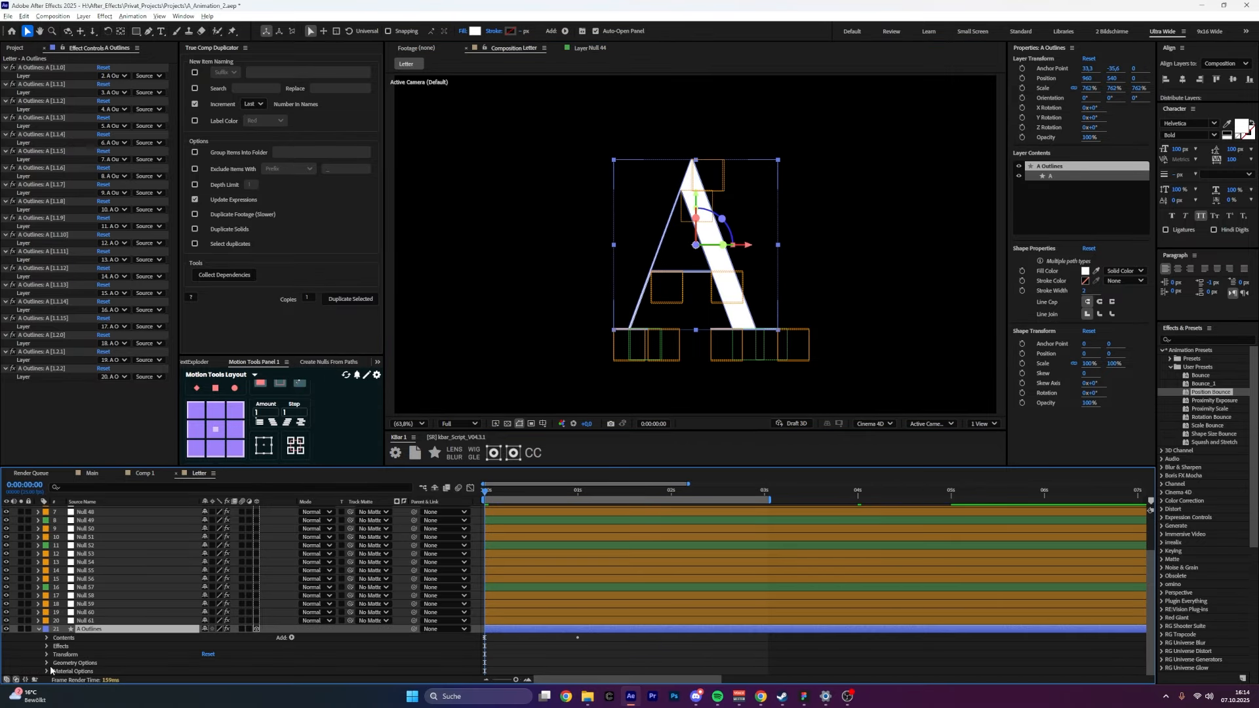
click(47, 662)
drag(206, 663, 261, 627)
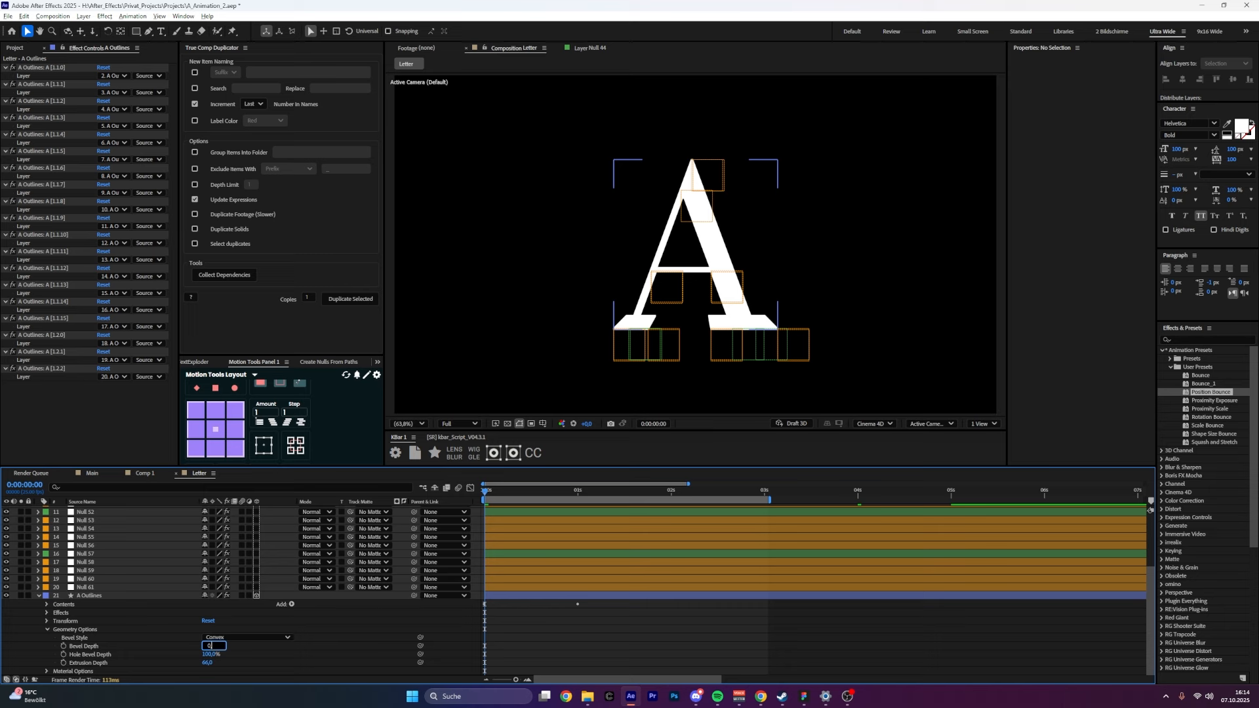
text(,3)
key(Return)
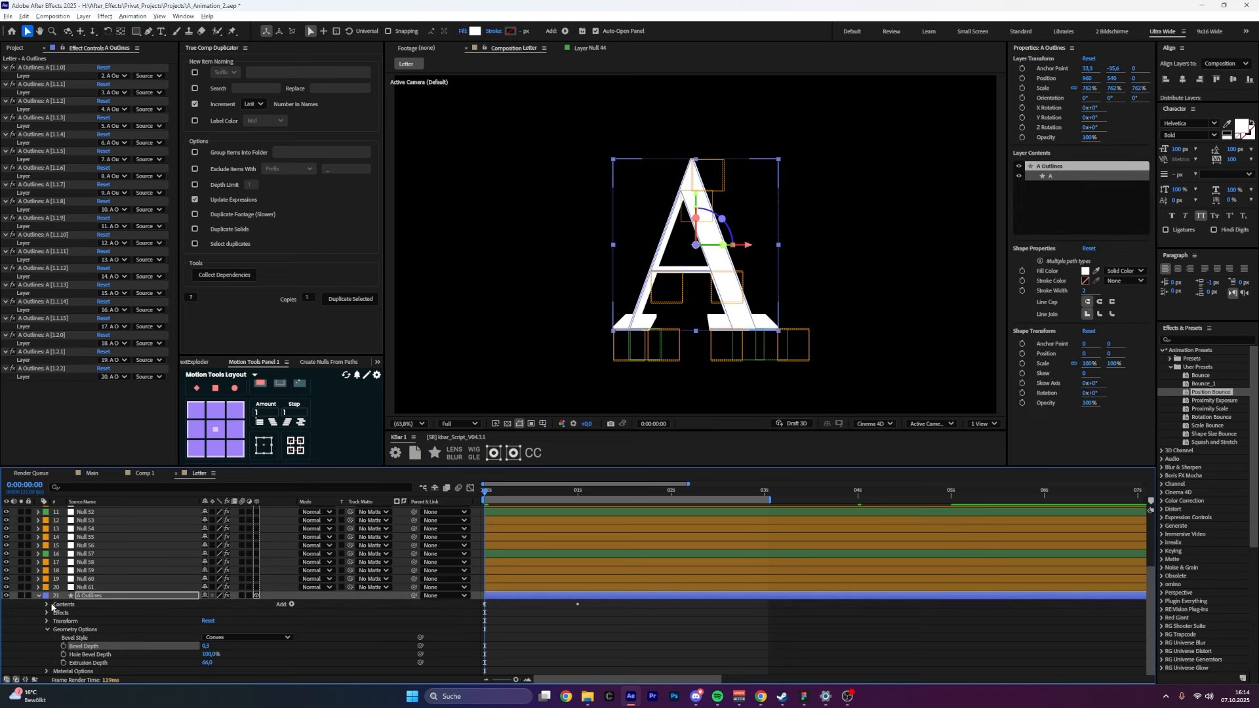
Add Front, Bevel and Side Color properties to the A group inside the A Outlines contents.
click(46, 605)
click(68, 614)
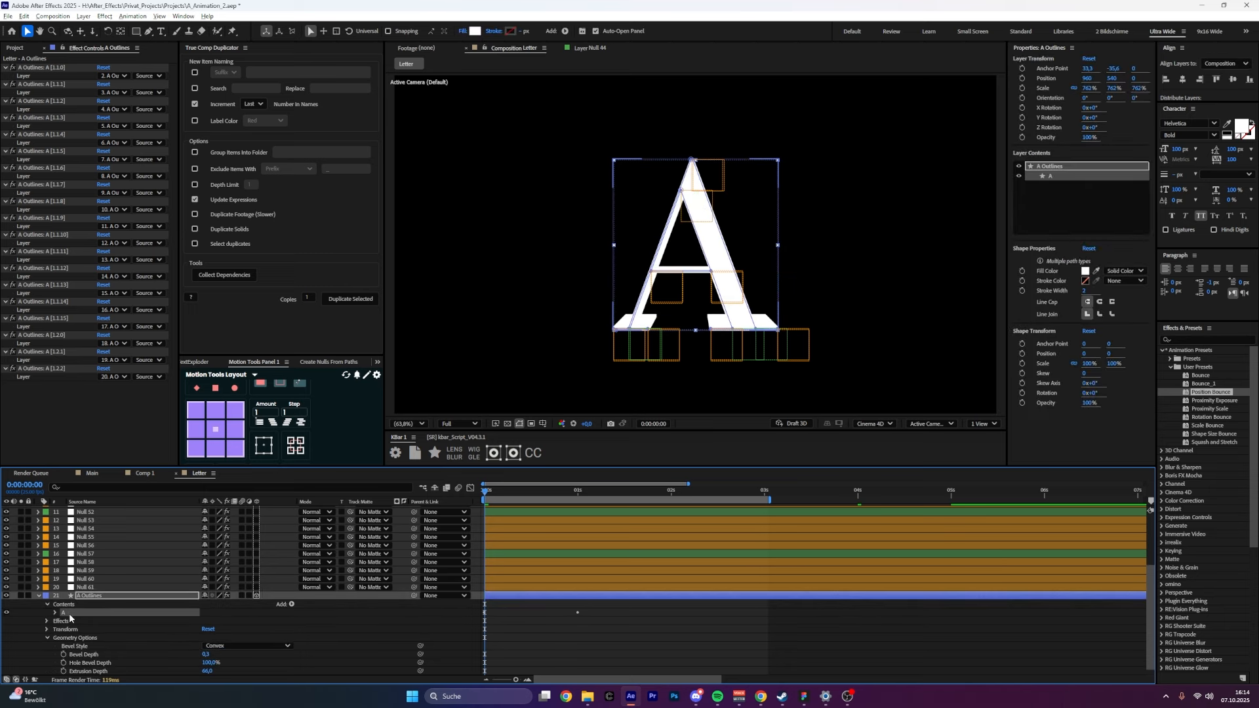
click(289, 603)
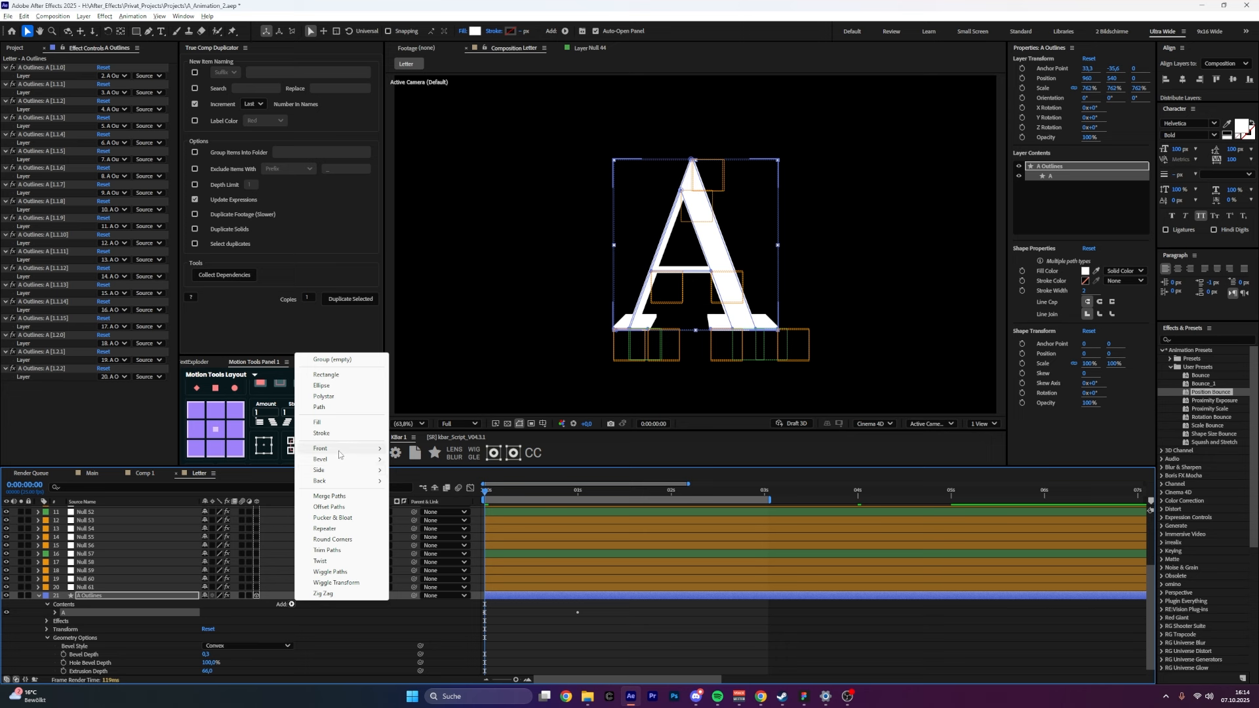
mouse_move(339, 452)
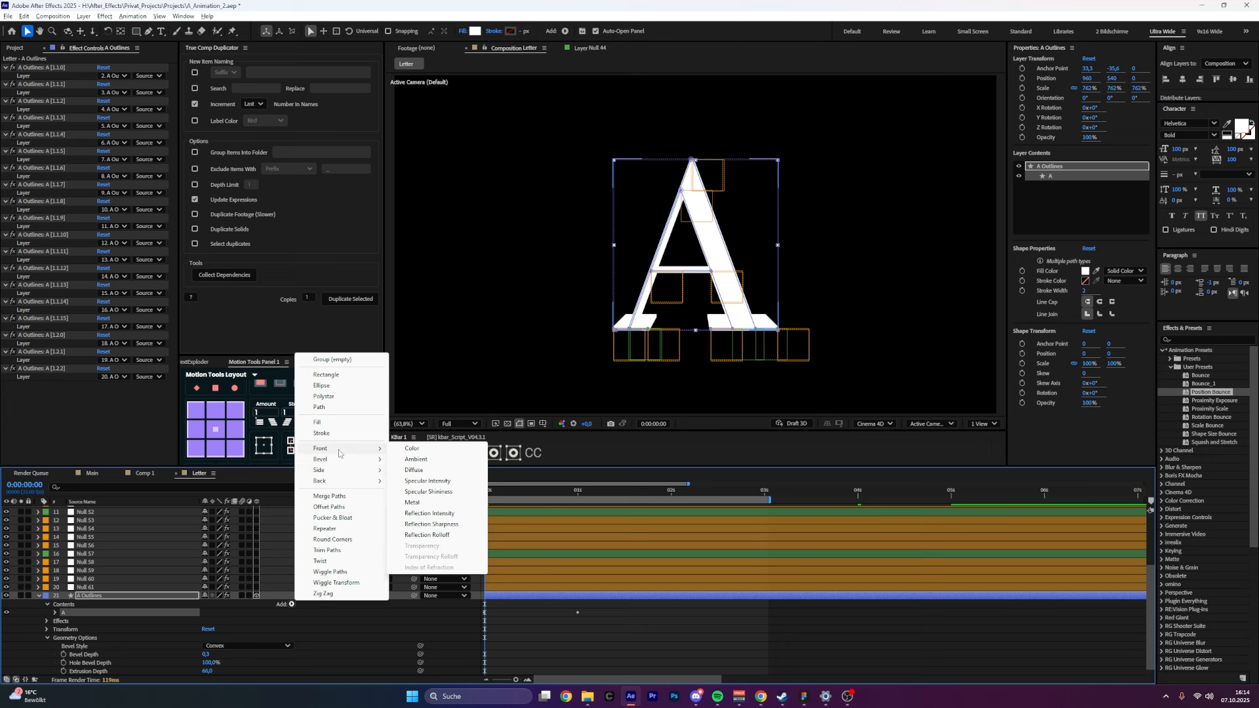
click(412, 449)
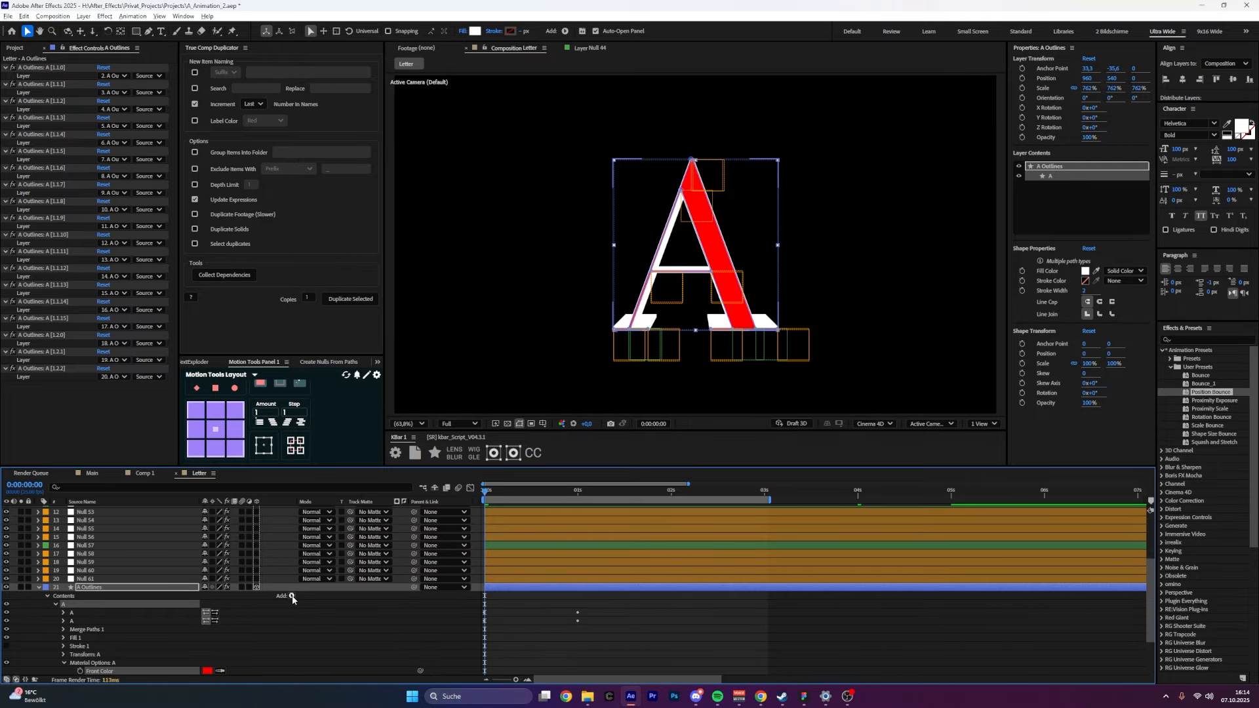
click(293, 597)
mouse_move(341, 458)
click(412, 459)
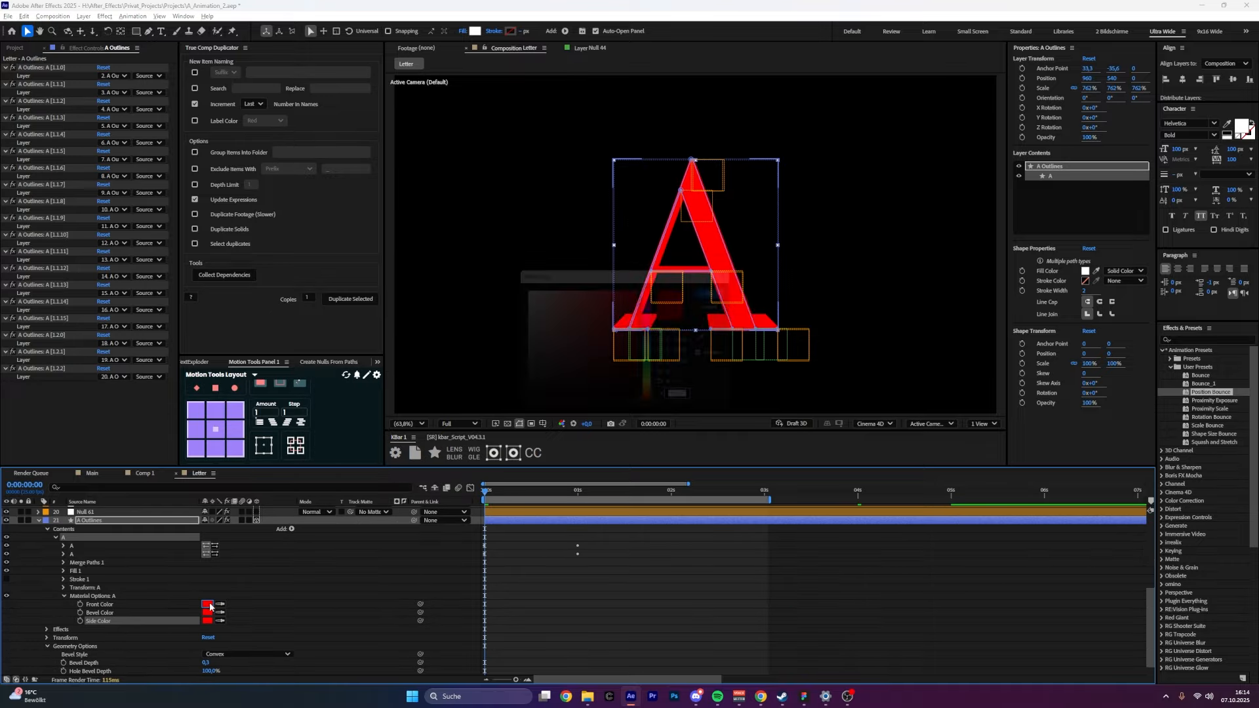
Set the A group's Front Color to white and its Bevel Color to light grey C6C6C6.
click(208, 603)
drag(577, 315, 496, 267)
click(726, 289)
click(207, 613)
drag(519, 310, 487, 307)
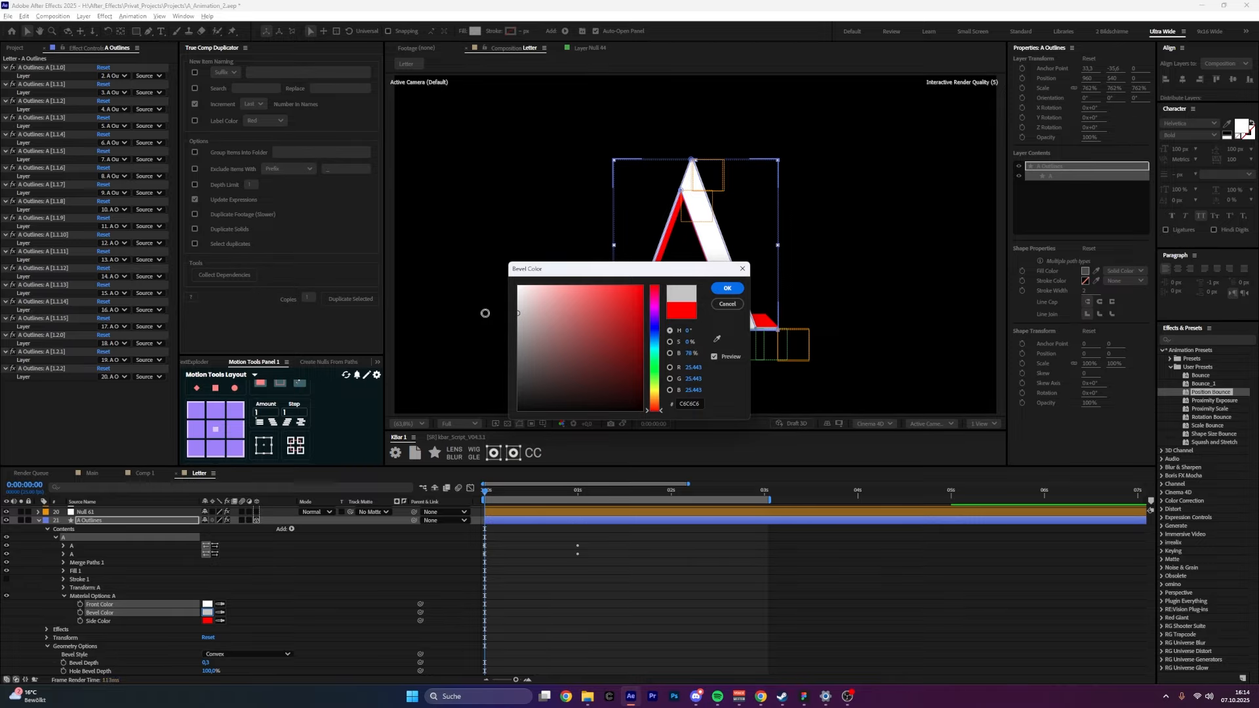
click(726, 288)
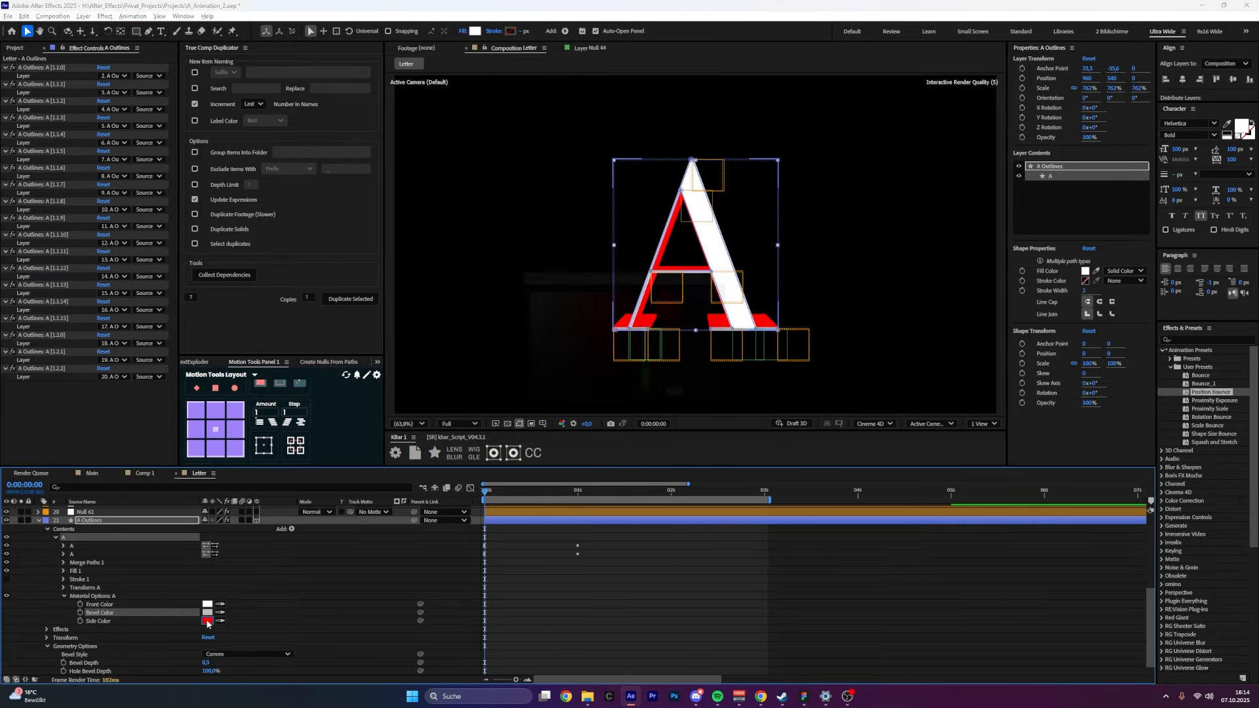
Set the A group's Side Color to a dark grey with 39% brightness and deselect the layer.
click(207, 620)
drag(554, 351, 453, 364)
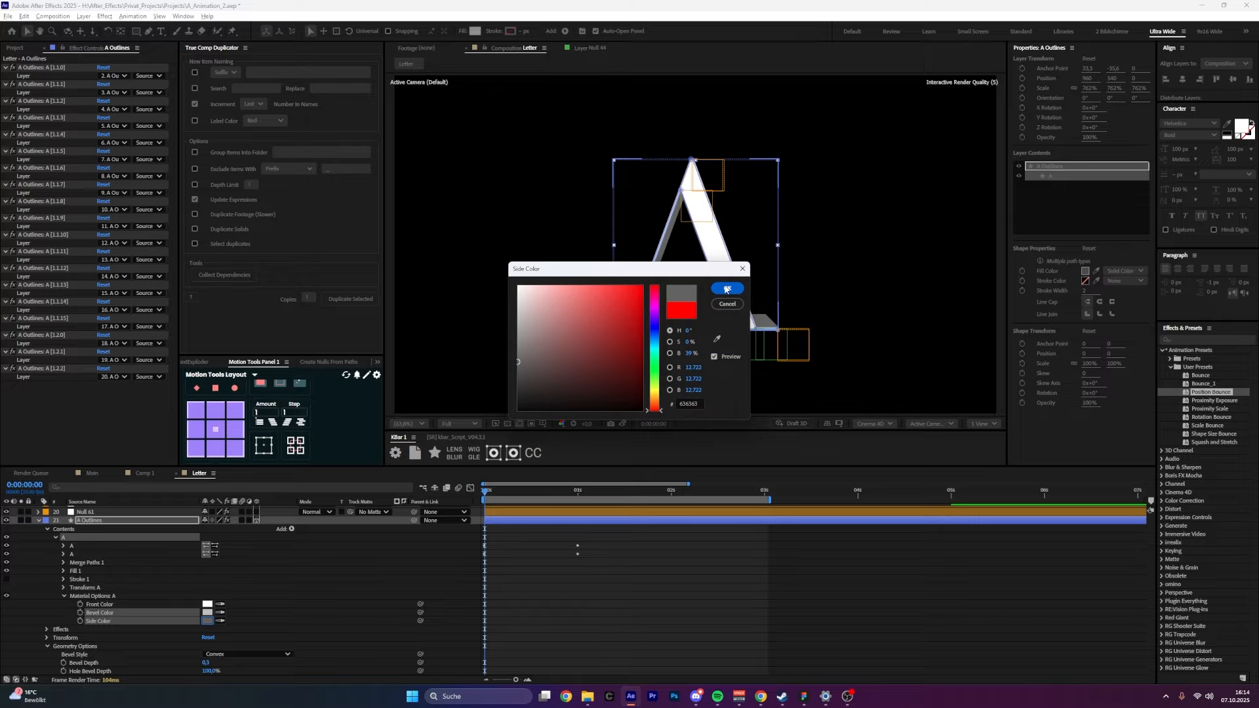
click(726, 288)
click(577, 541)
Preview the extruded letter at 100% and check the whole morph to the bold A and back.
click(418, 423)
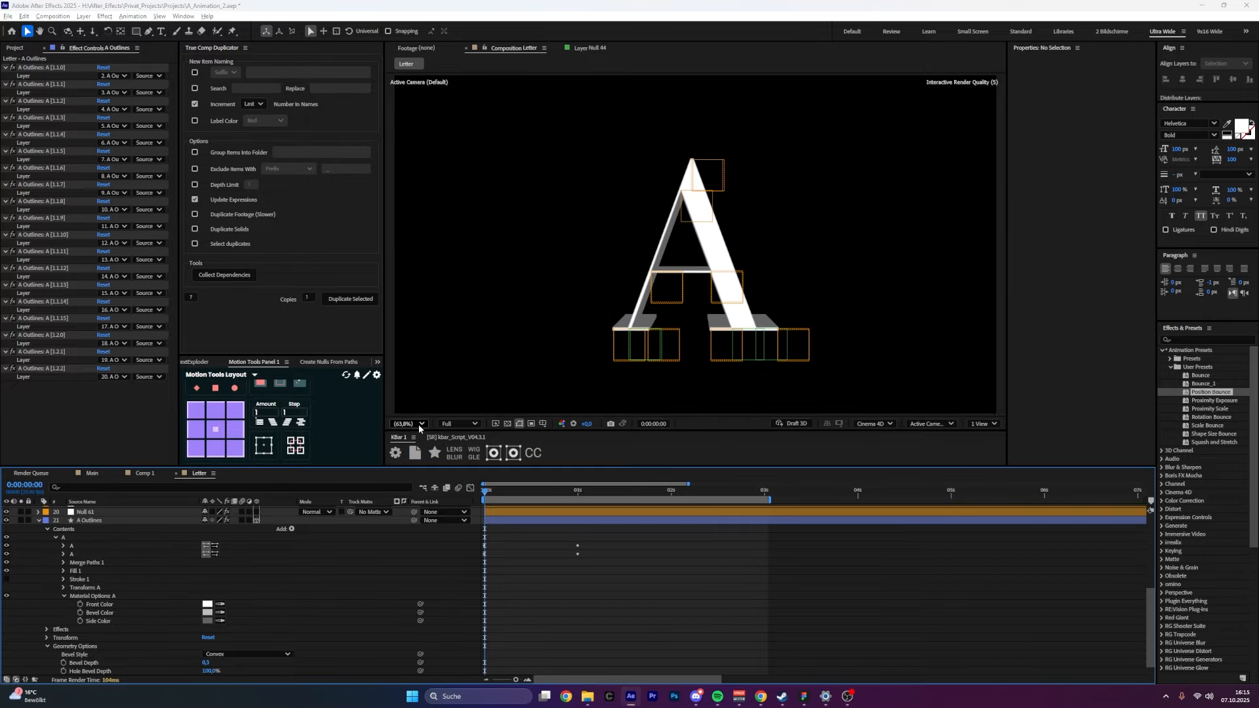
click(643, 374)
scroll(633, 344, up, 1)
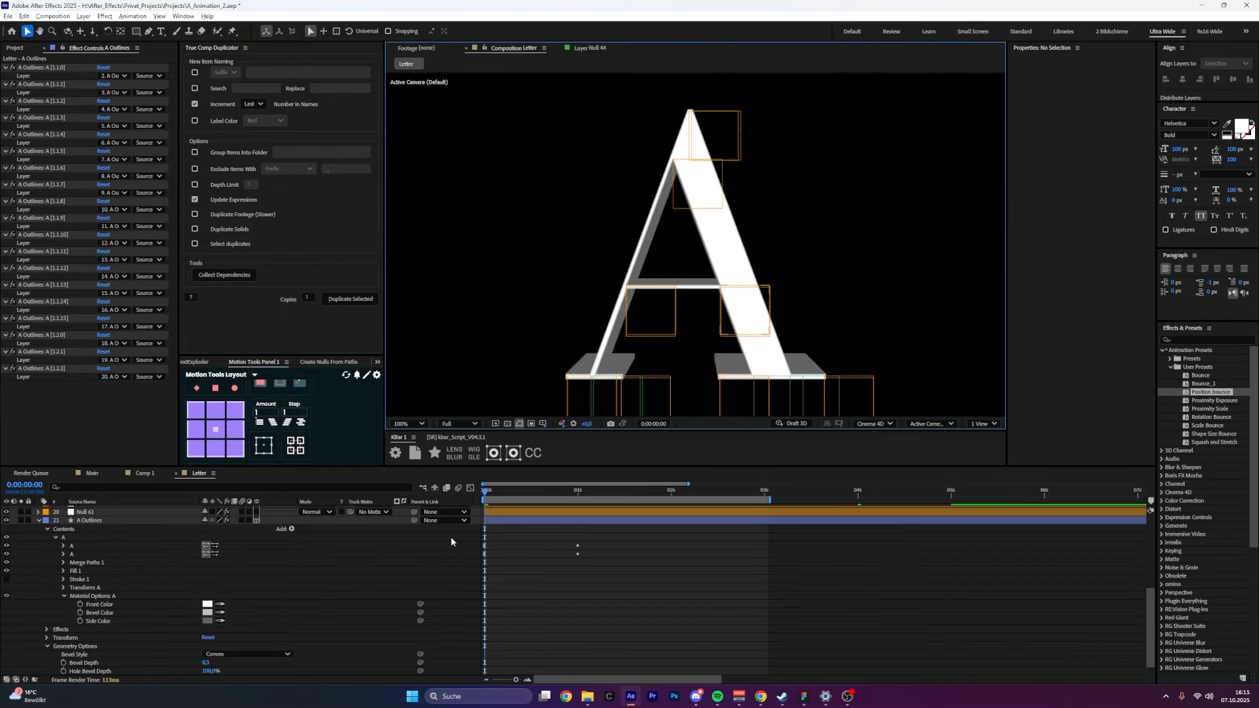
click(417, 506)
key(space)
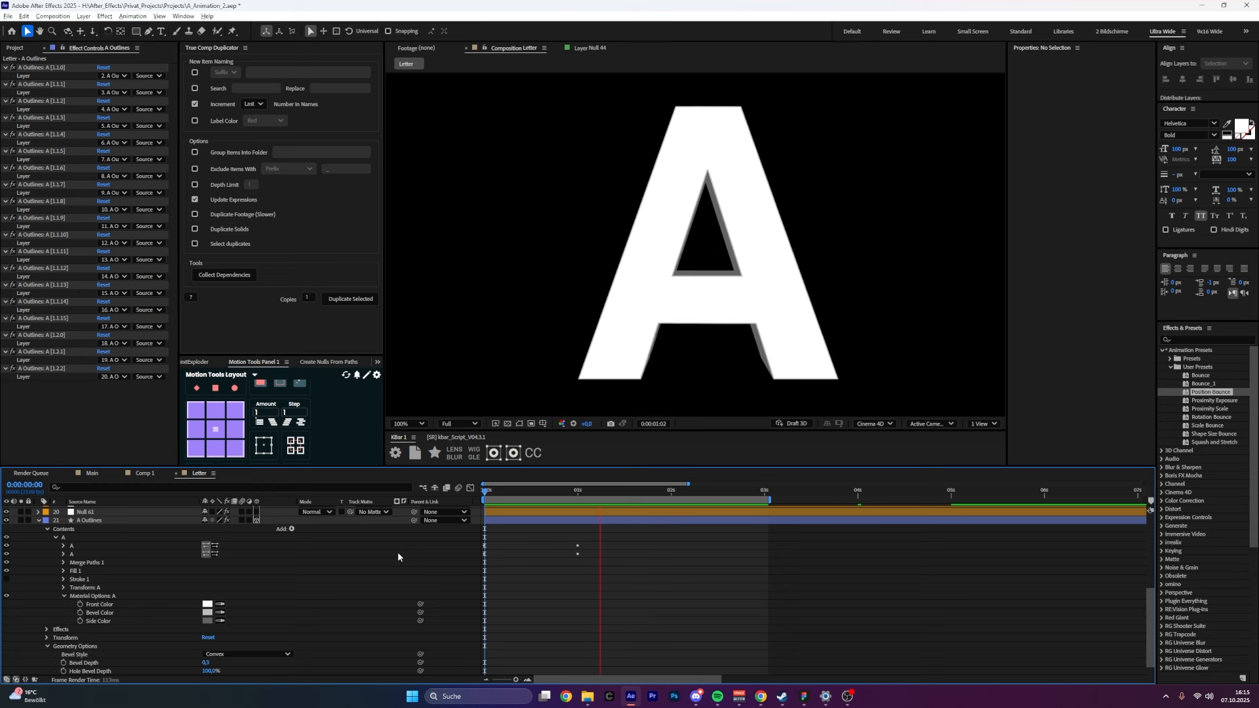
key(space)
drag(635, 492, 697, 491)
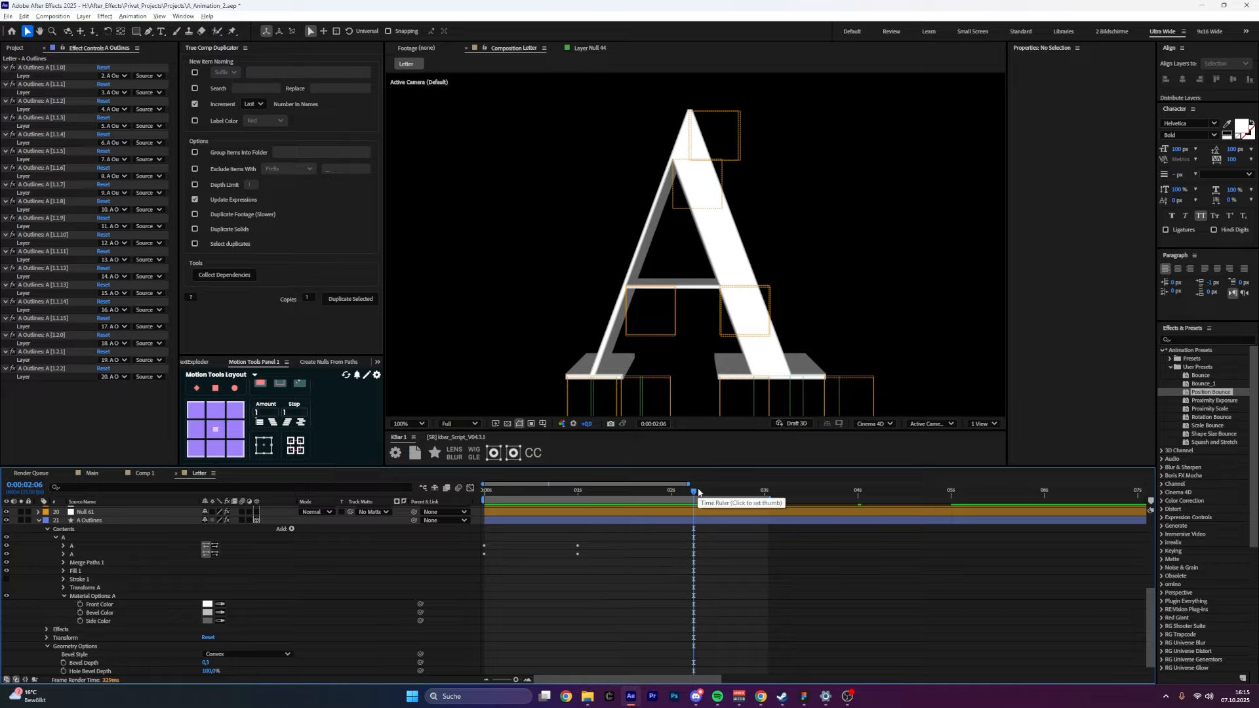
drag(696, 495, 683, 496)
scroll(584, 544, up, 5)
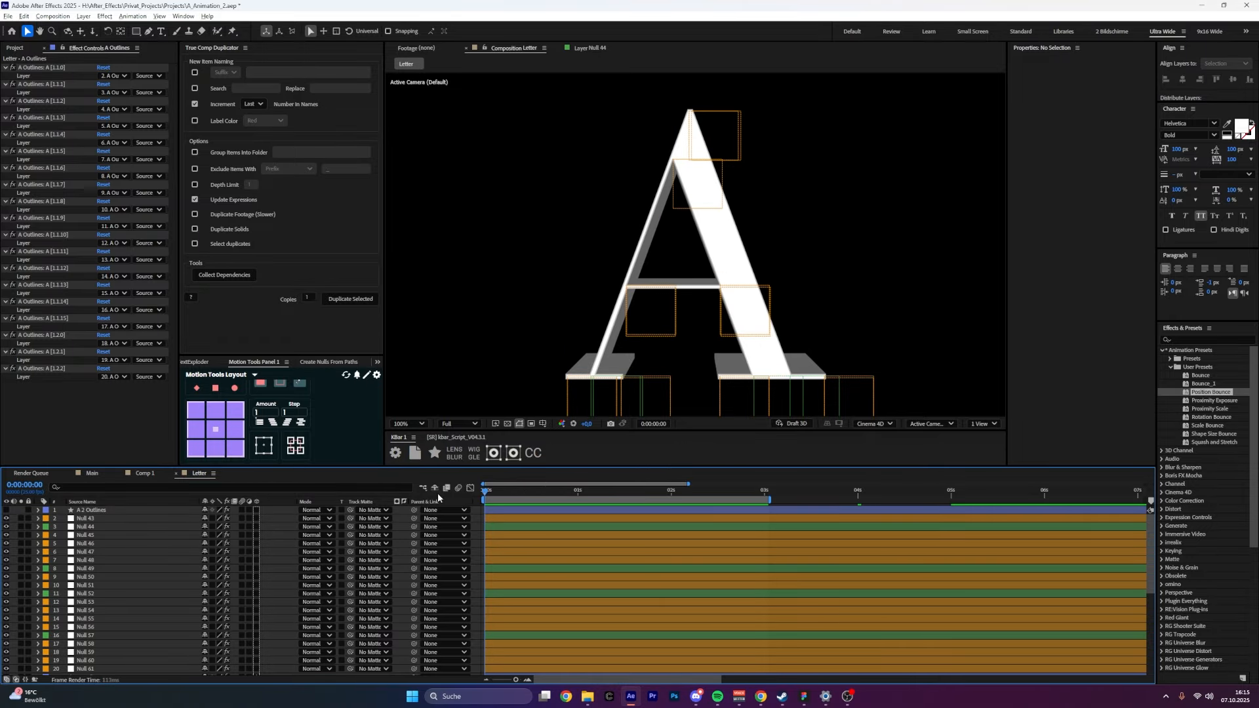
click(488, 491)
key(space)
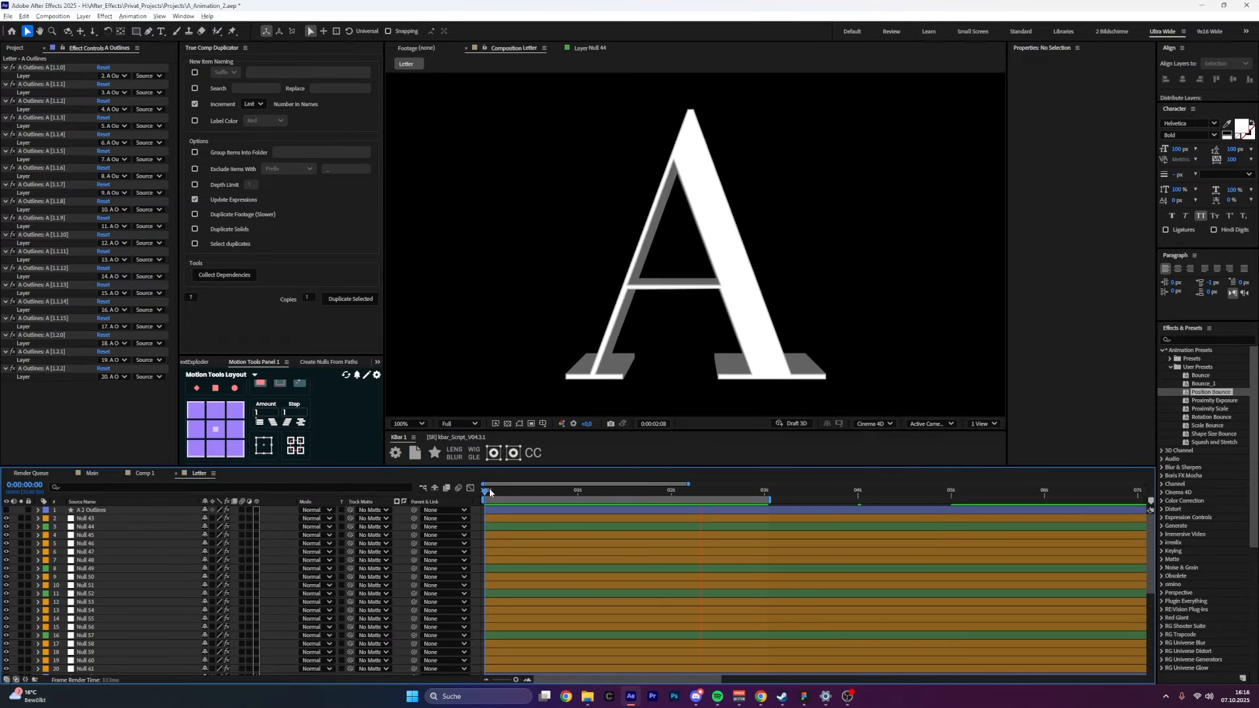